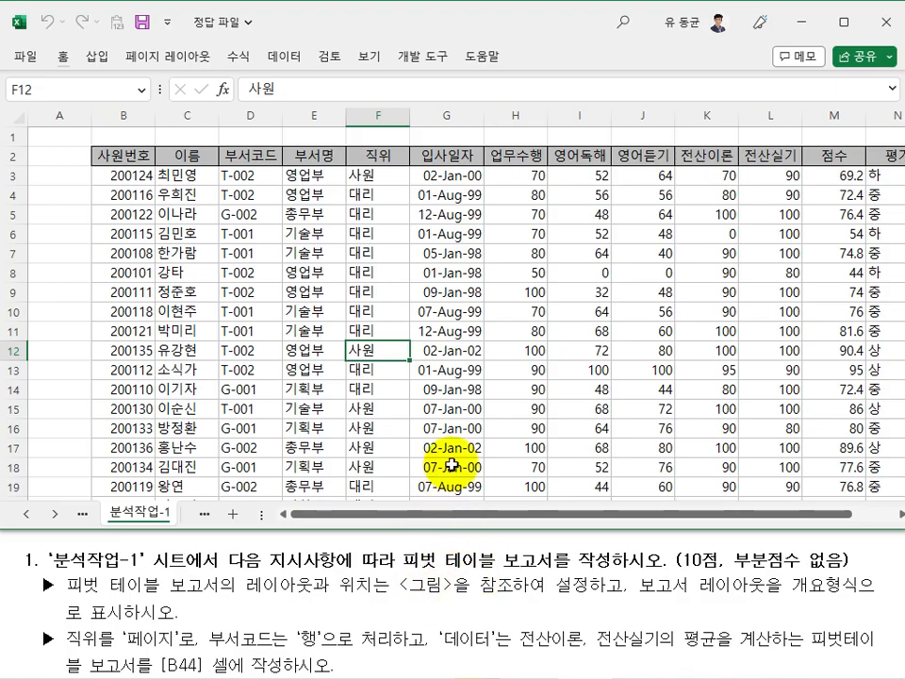
{"action": "left_click", "coordinate": [637, 426]}
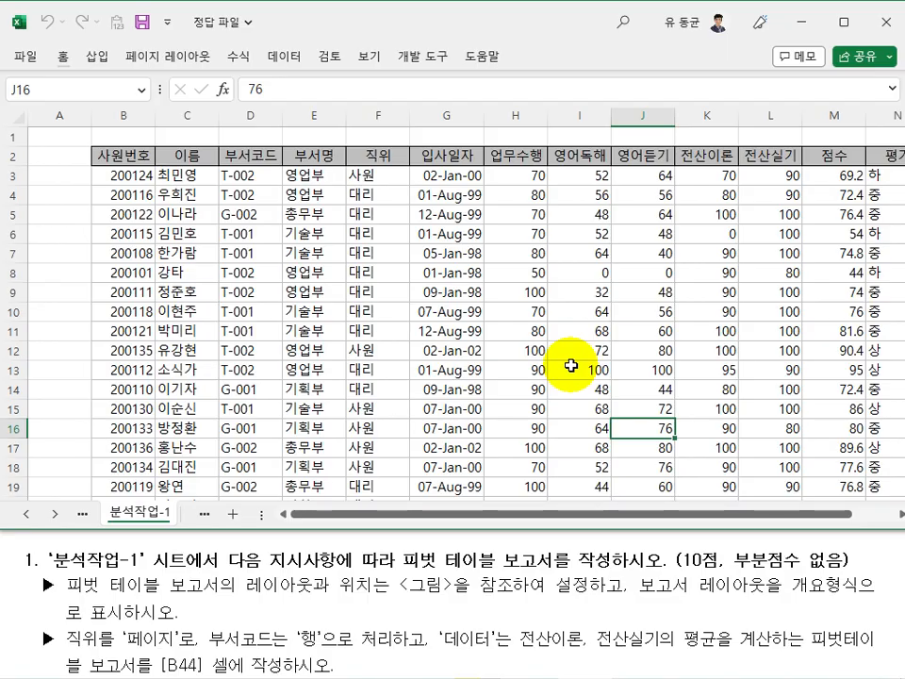
{"action": "left_click", "coordinate": [60, 253]}
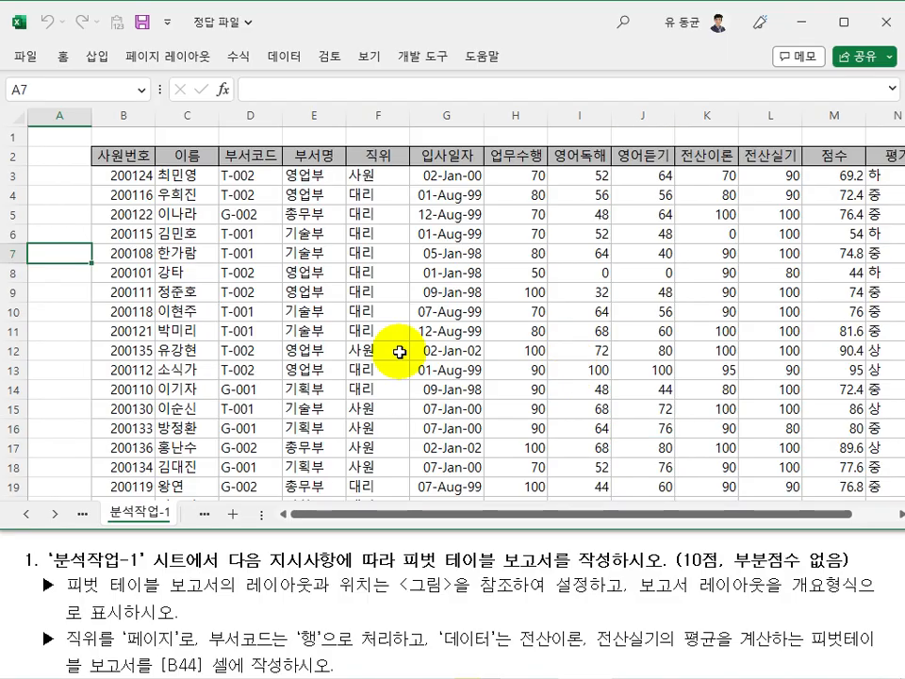
{"action": "left_click", "coordinate": [401, 351]}
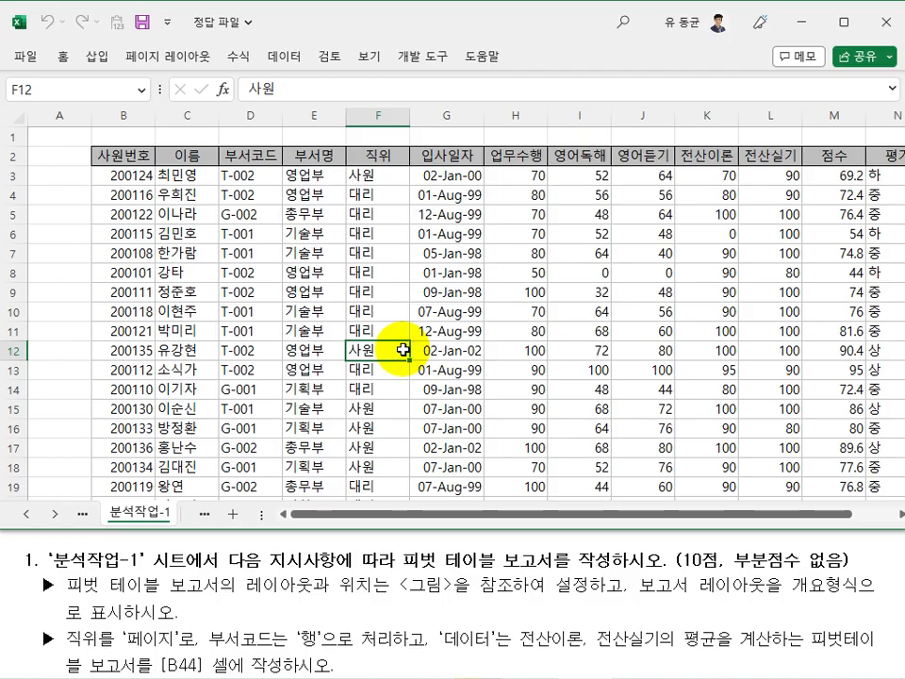
- Start a PivotTable from a table/range, using the employee data B2:N39 on sheet 분석작업-1 as the source
{"action": "left_click_drag", "start_coordinate": [126, 153], "coordinate": [640, 470]}
{"action": "scroll", "coordinate": [397, 322], "scroll_direction": "up", "scroll_amount": 6}
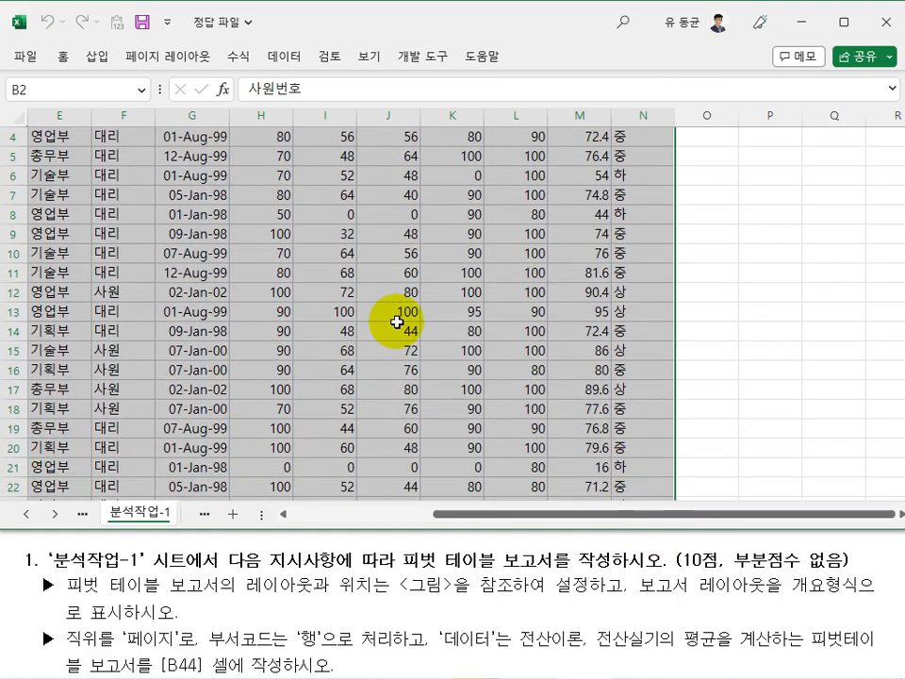
{"action": "scroll", "coordinate": [396, 322], "scroll_direction": "up", "scroll_amount": 1}
{"action": "left_click", "coordinate": [98, 57]}
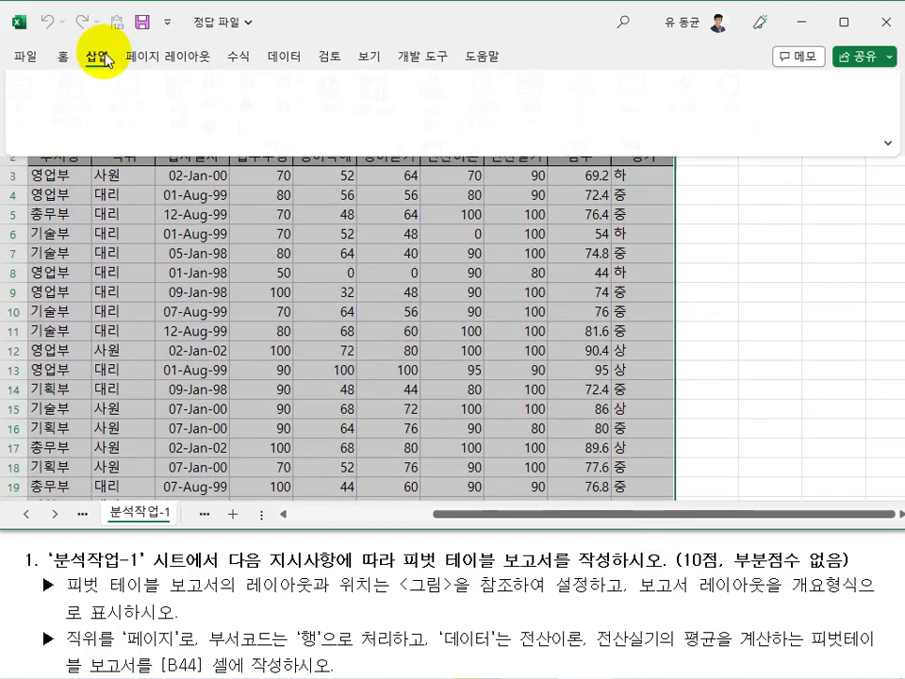
{"action": "left_click", "coordinate": [45, 120]}
{"action": "left_click", "coordinate": [45, 199]}
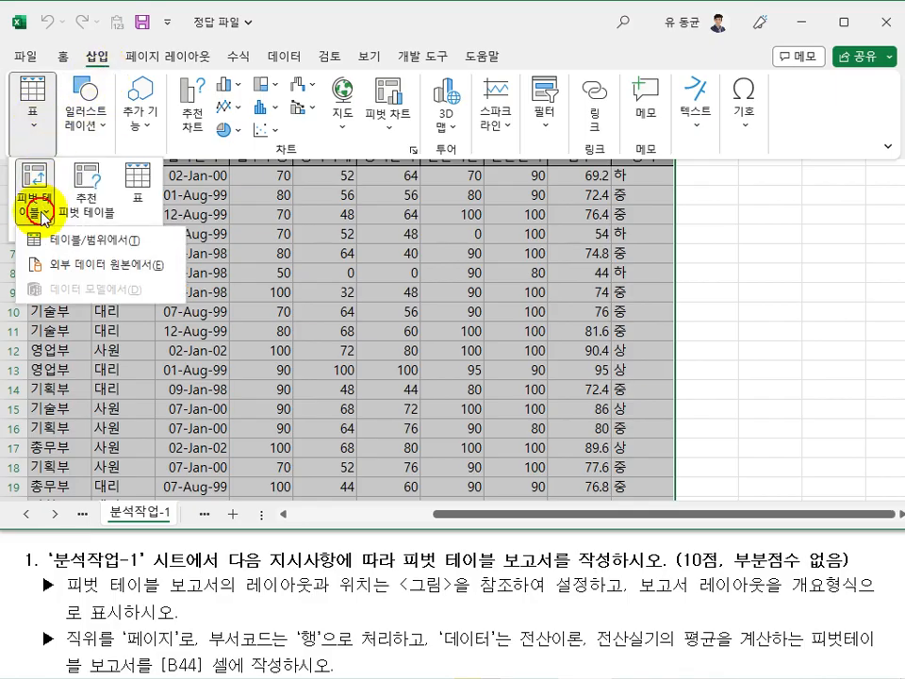
{"action": "left_click", "coordinate": [86, 247]}
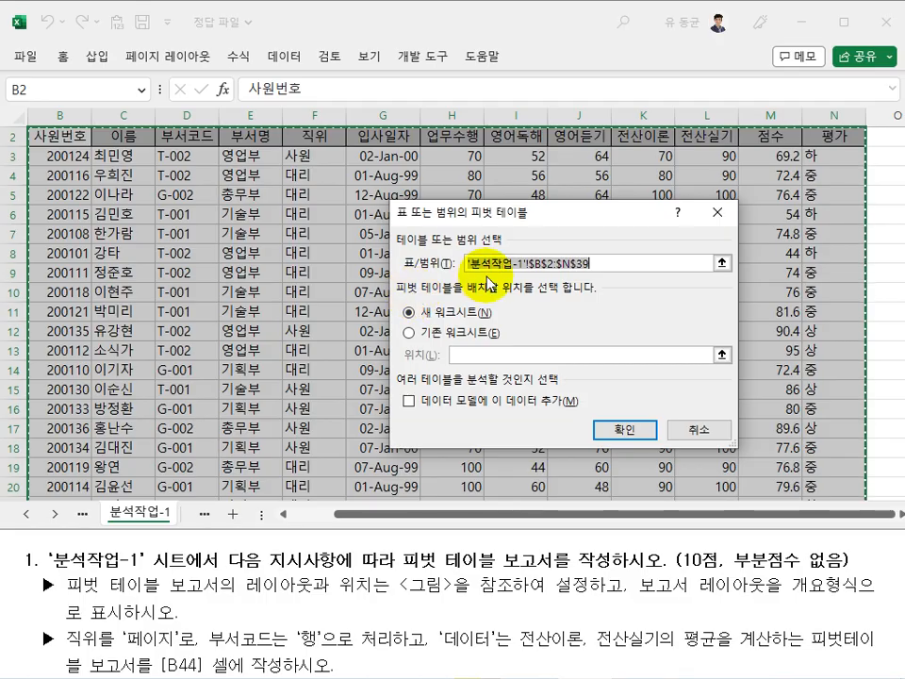
{"action": "left_click", "coordinate": [606, 266]}
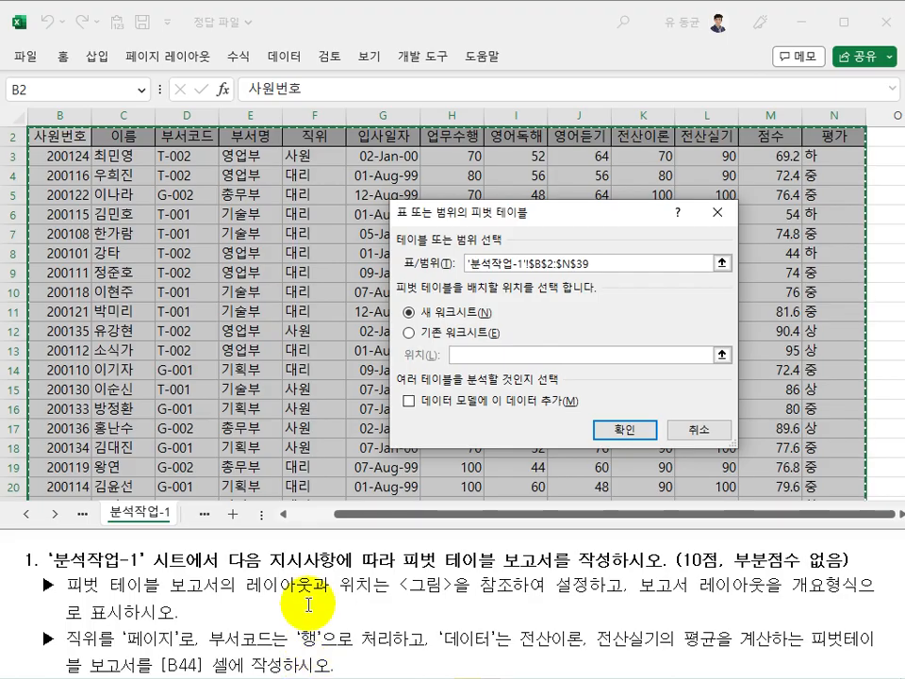
- Place the PivotTable on the existing worksheet at cell B44 and create it
{"action": "left_click", "coordinate": [410, 333]}
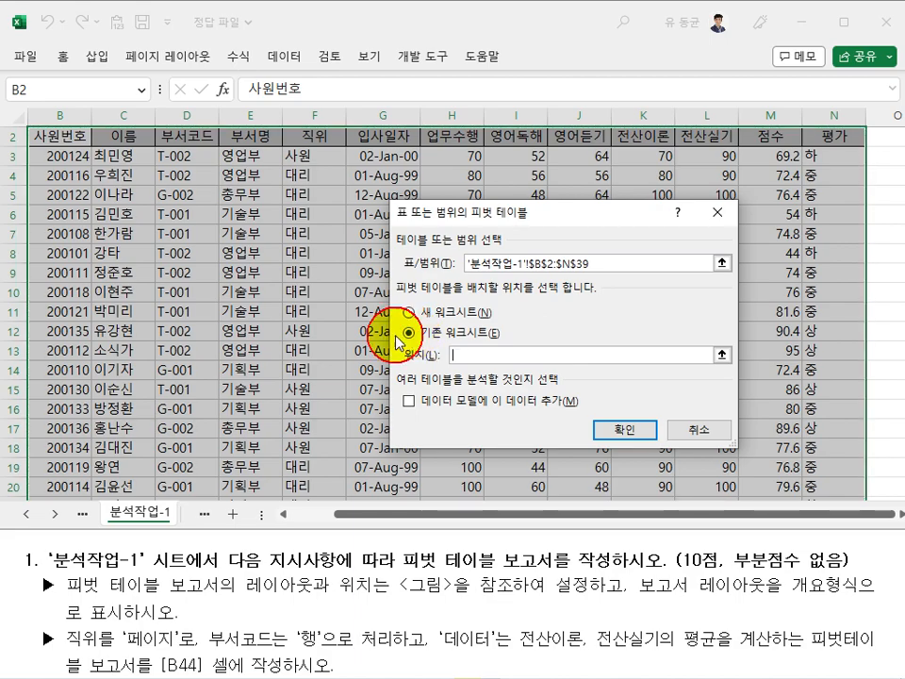
{"action": "scroll", "coordinate": [161, 368], "scroll_direction": "down", "scroll_amount": 4}
{"action": "scroll", "coordinate": [161, 377], "scroll_direction": "down", "scroll_amount": 5}
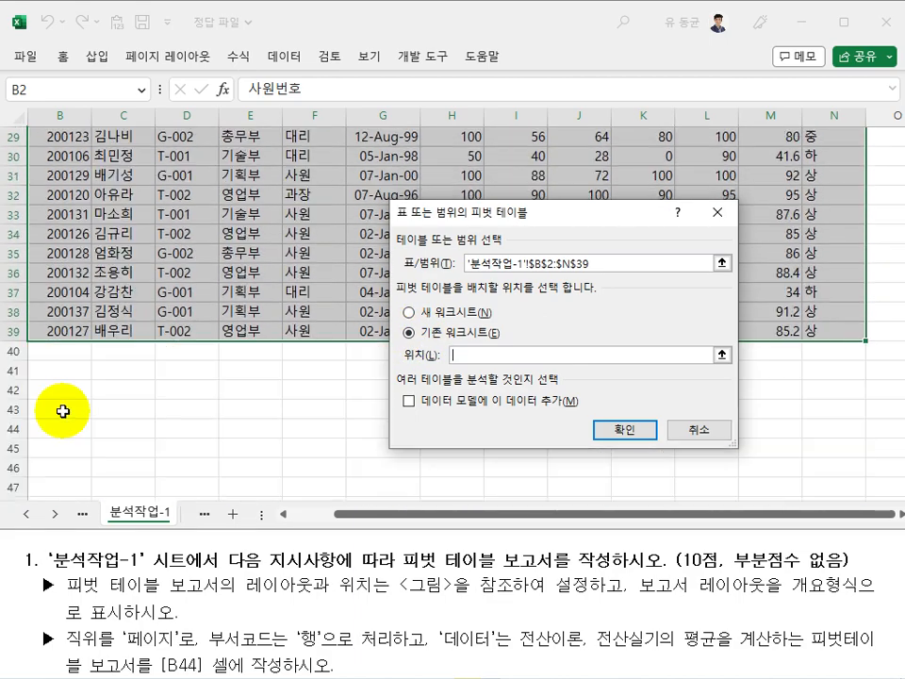
{"action": "left_click", "coordinate": [72, 425]}
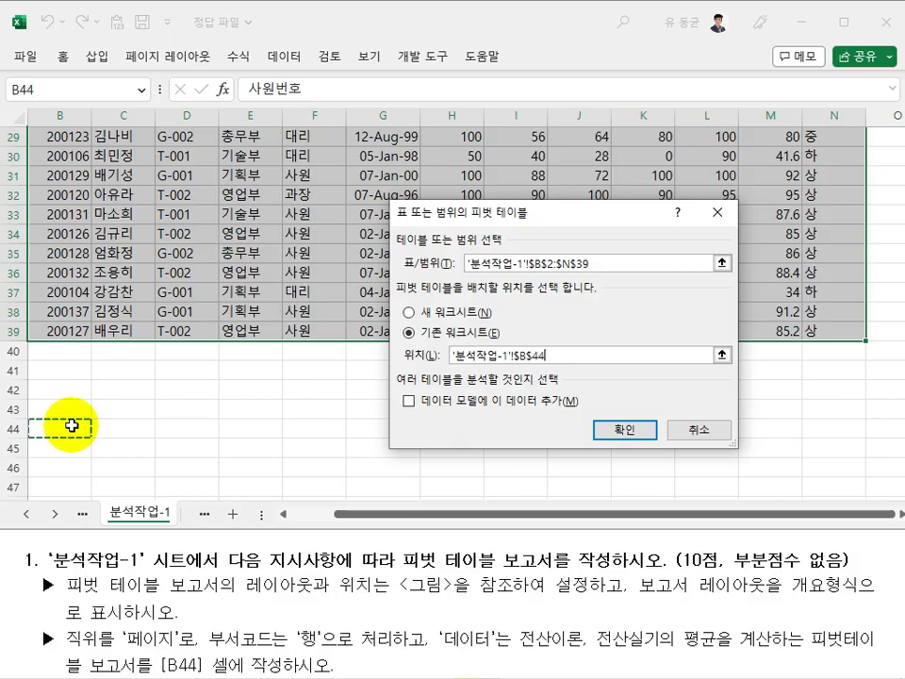
{"action": "left_click", "coordinate": [629, 435]}
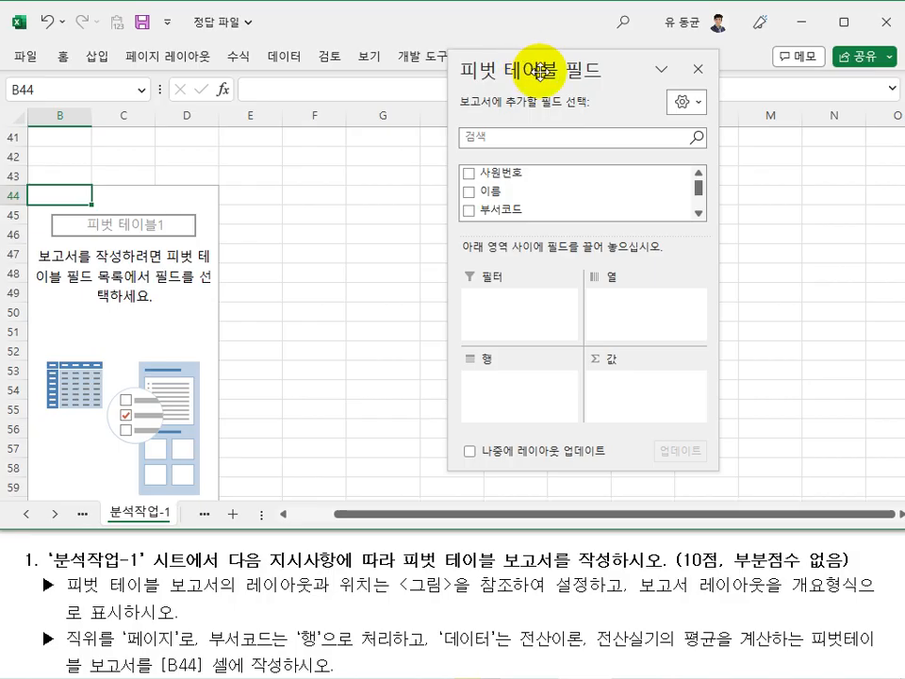
- Float the PivotTable Fields pane over the sheet, clear of the empty report at B44
{"action": "left_click_drag", "start_coordinate": [542, 72], "coordinate": [488, 87]}
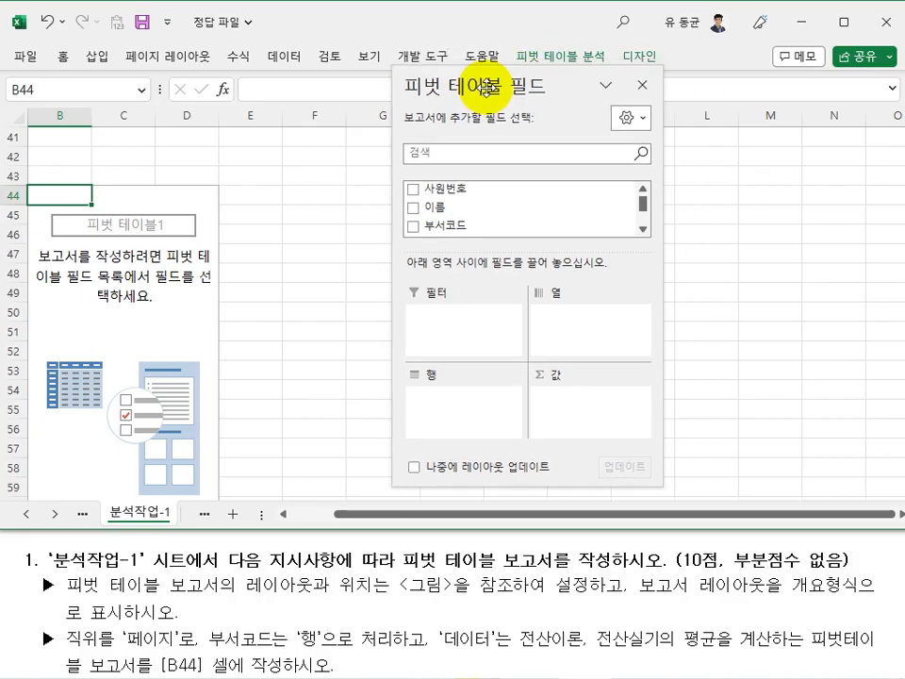
{"action": "double_click", "coordinate": [498, 85]}
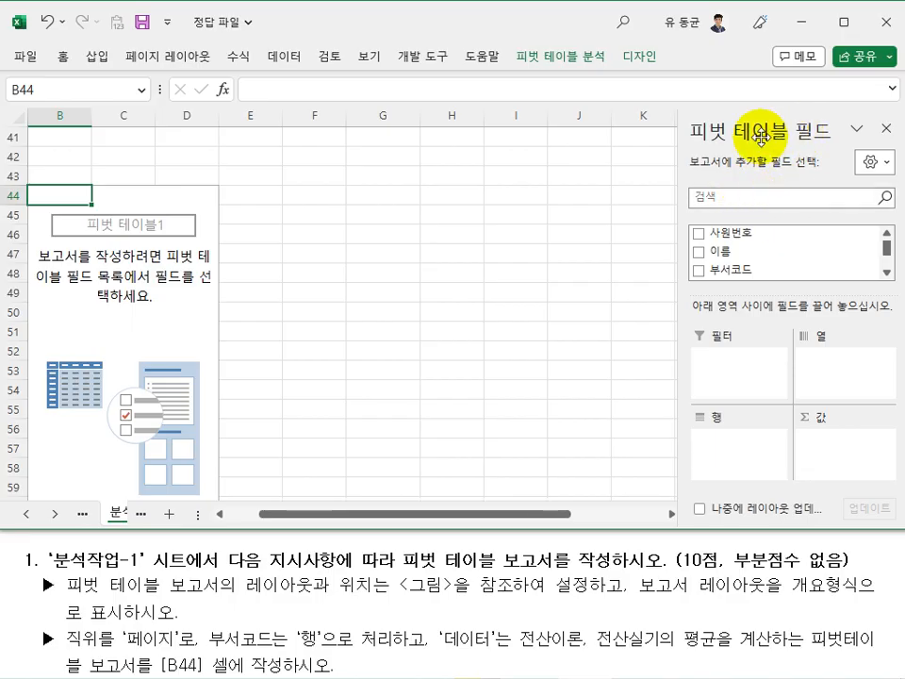
{"action": "left_click_drag", "start_coordinate": [760, 138], "coordinate": [620, 95]}
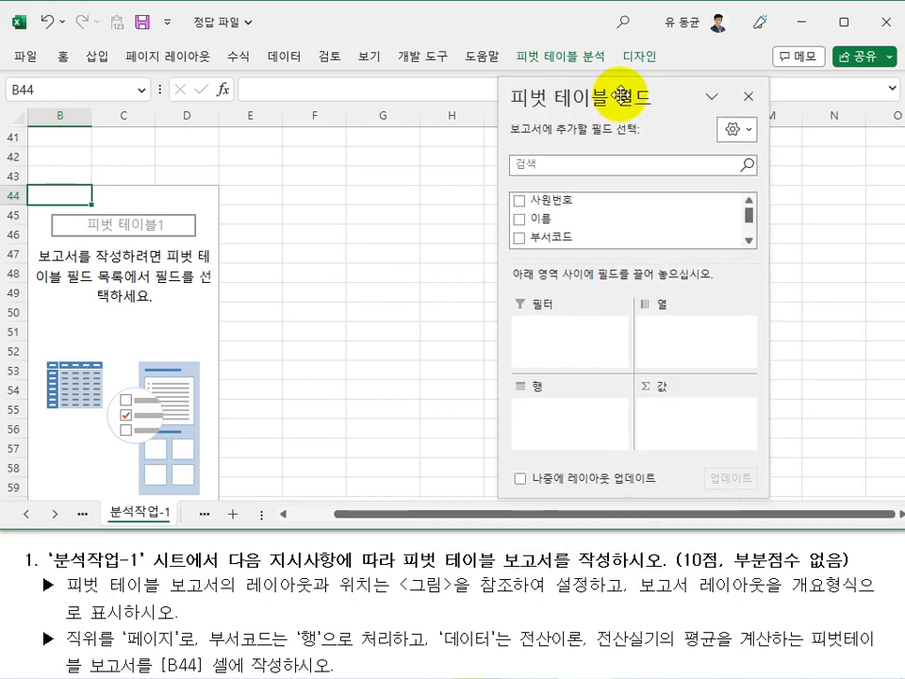
{"action": "left_click_drag", "start_coordinate": [620, 95], "coordinate": [665, 29]}
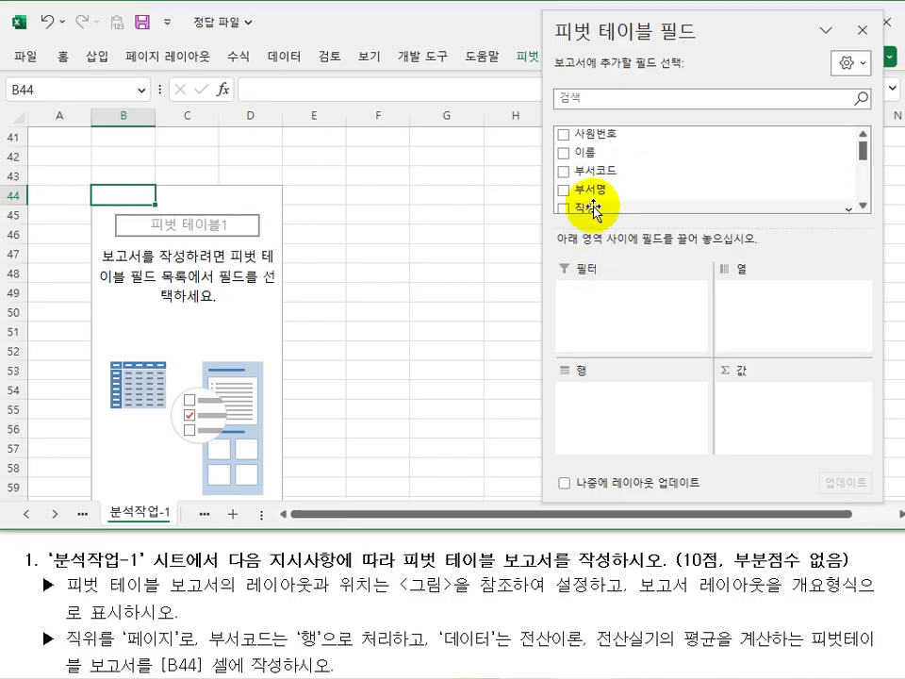
- Add 직위 as the report filter and 부서코드 as the row field of the PivotTable
{"action": "left_click_drag", "start_coordinate": [606, 202], "coordinate": [607, 303]}
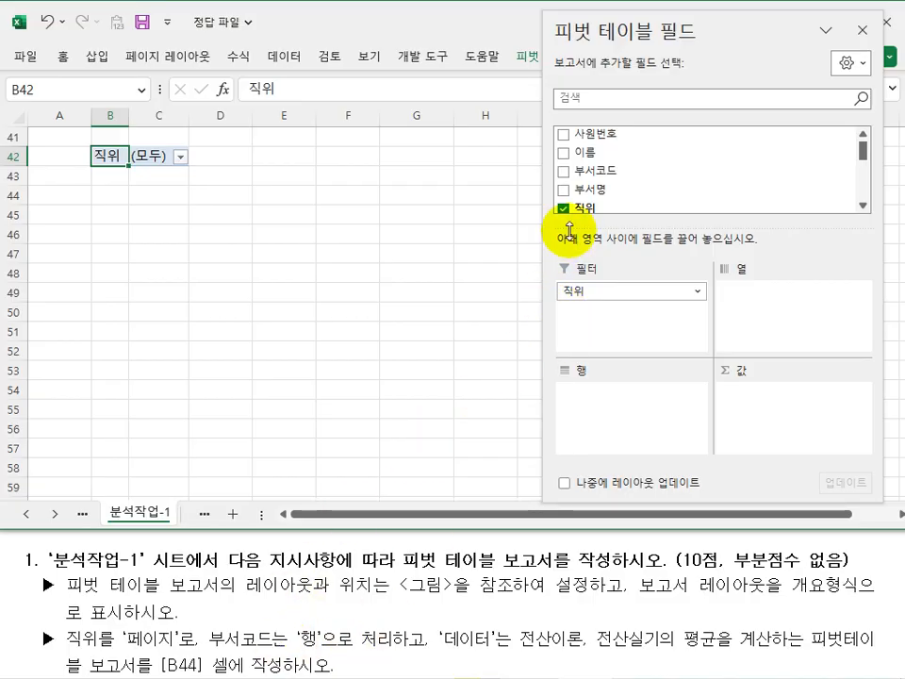
{"action": "left_click_drag", "start_coordinate": [606, 173], "coordinate": [751, 182]}
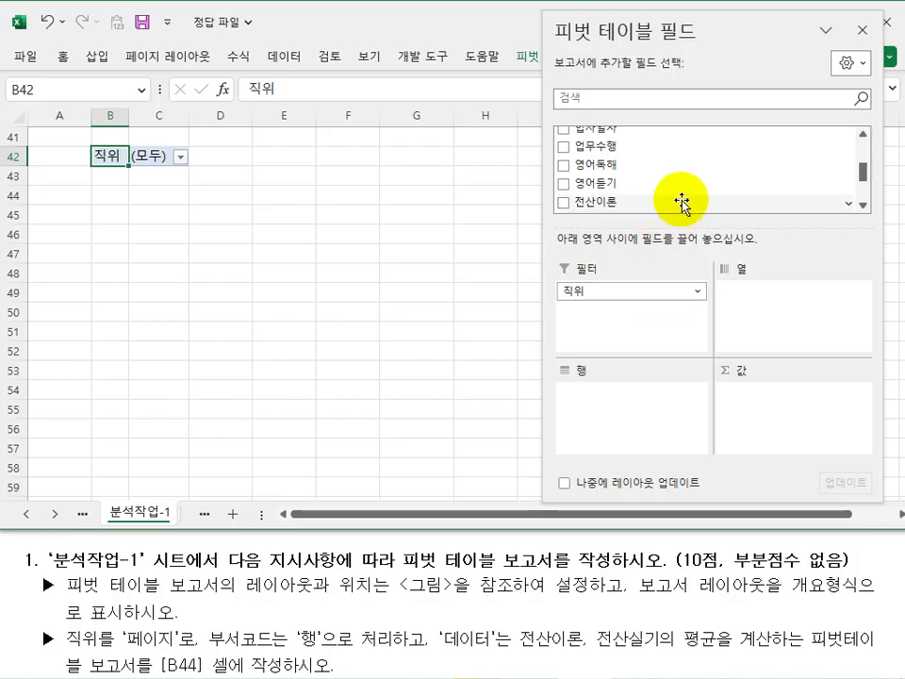
{"action": "scroll", "coordinate": [682, 200], "scroll_direction": "up", "scroll_amount": 5}
{"action": "left_click_drag", "start_coordinate": [619, 170], "coordinate": [636, 398]}
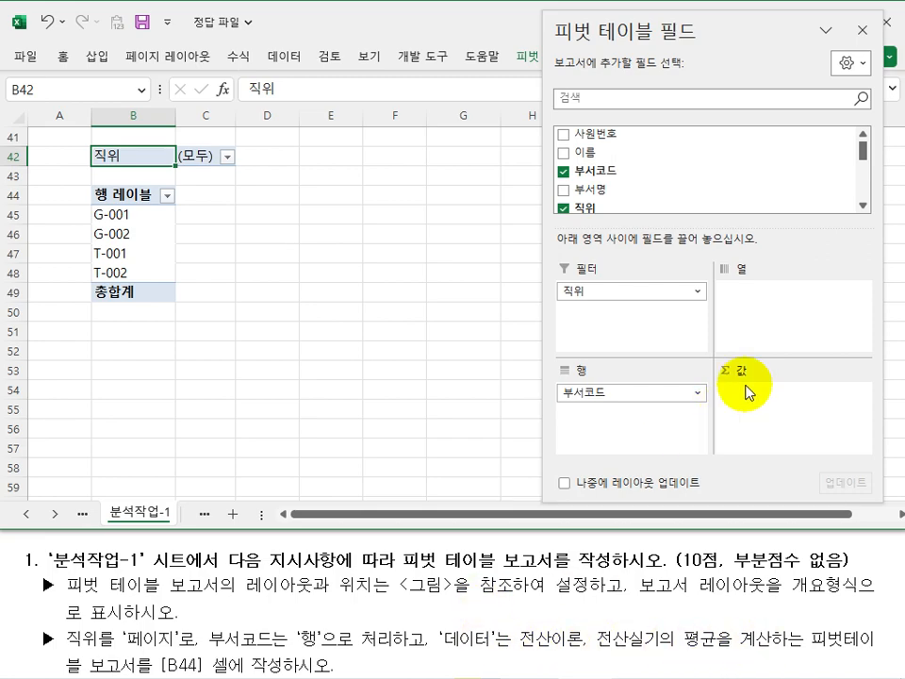
- Enlarge the field list and add 전산이론 and 전산실기 as value fields, in that order
{"action": "left_click_drag", "start_coordinate": [777, 227], "coordinate": [778, 267]}
{"action": "scroll", "coordinate": [616, 219], "scroll_direction": "down", "scroll_amount": 2}
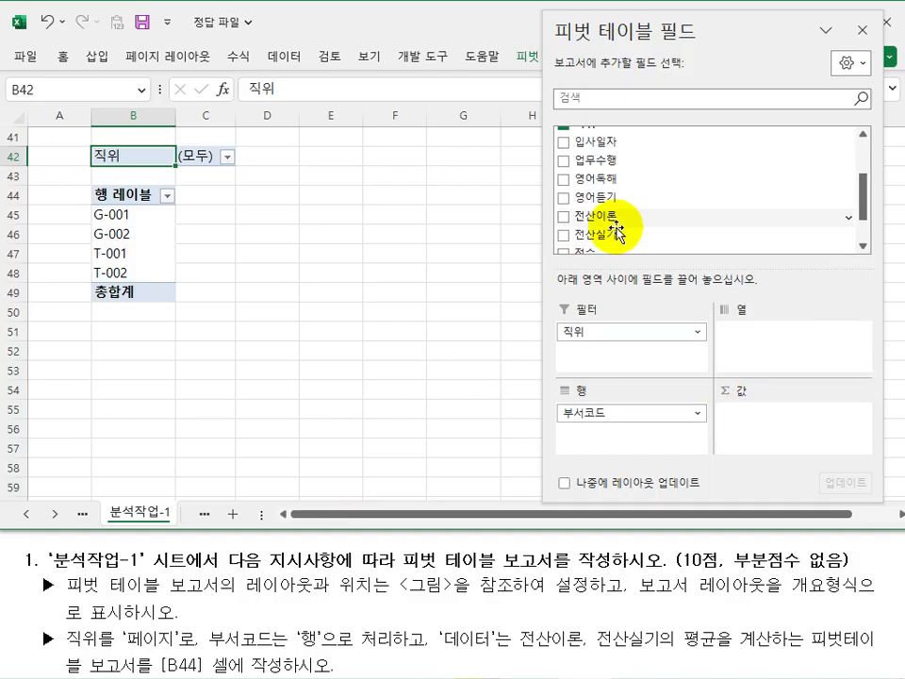
{"action": "left_click_drag", "start_coordinate": [608, 217], "coordinate": [737, 420]}
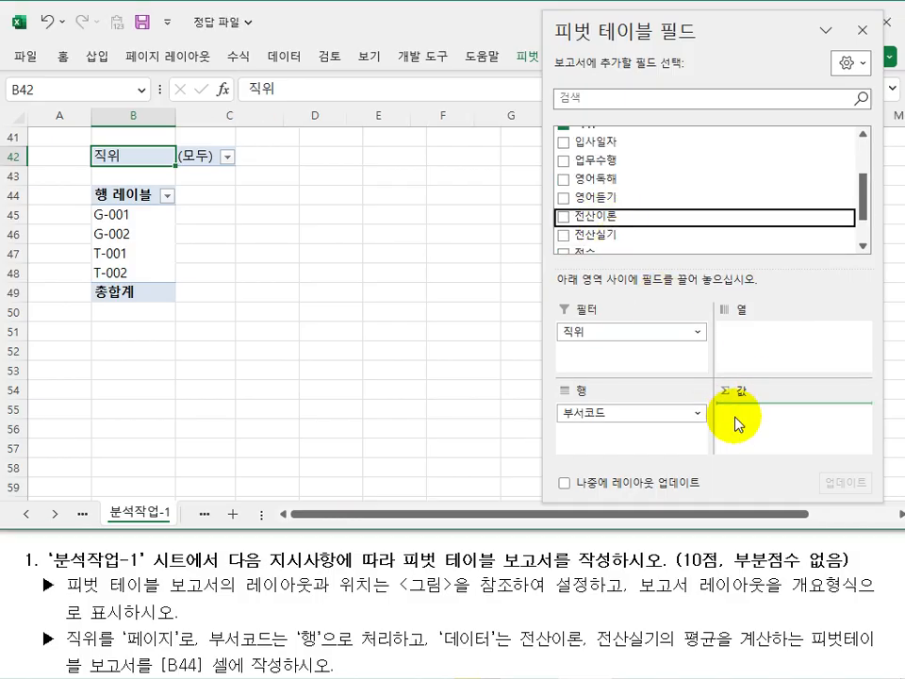
{"action": "left_click_drag", "start_coordinate": [606, 233], "coordinate": [762, 439]}
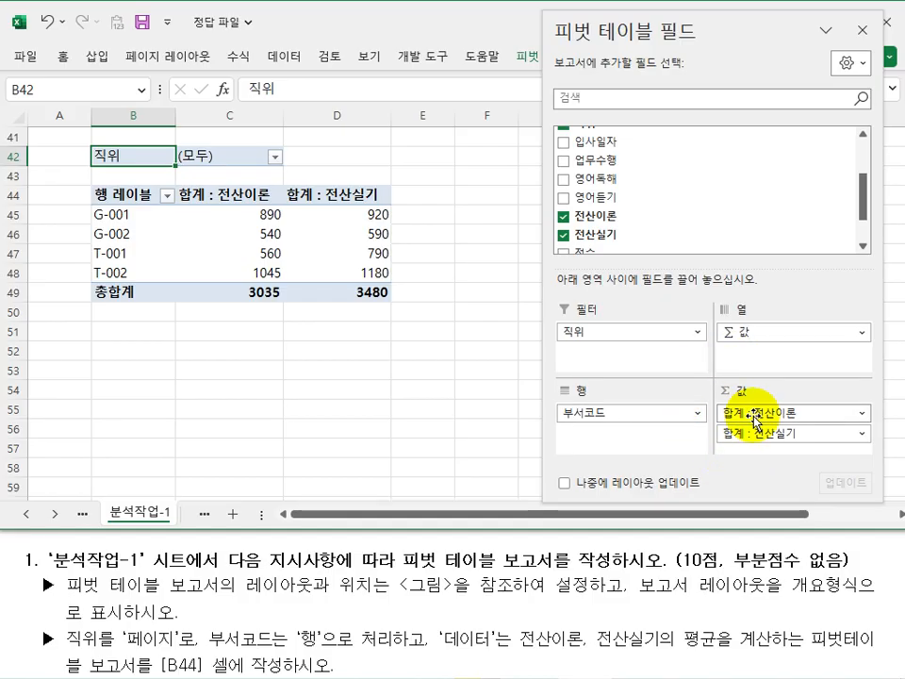
- Summarize the 전산이론 value field by average (평균)
{"action": "left_click", "coordinate": [863, 415]}
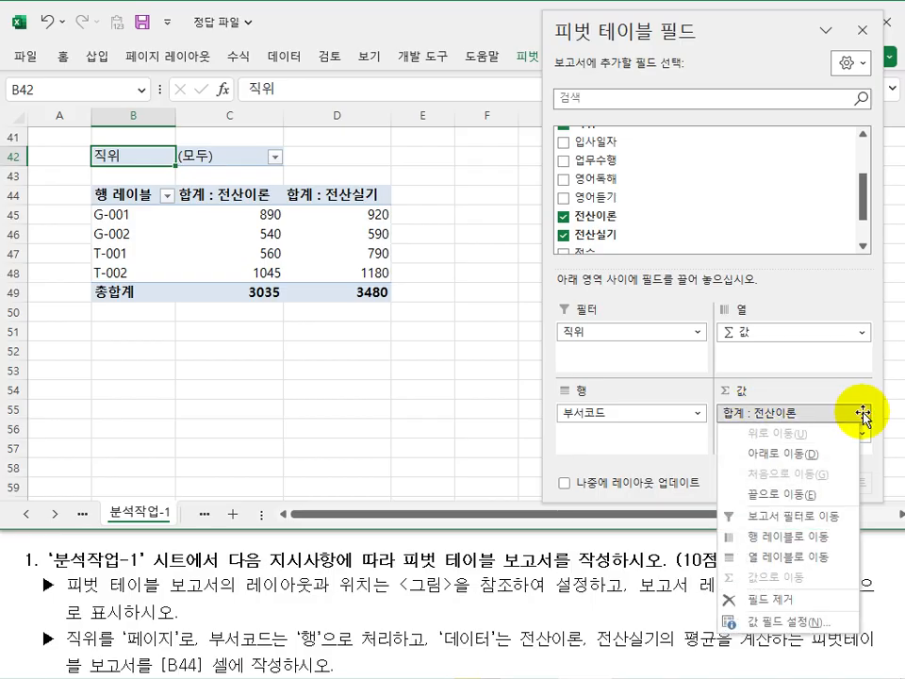
{"action": "left_click", "coordinate": [775, 622]}
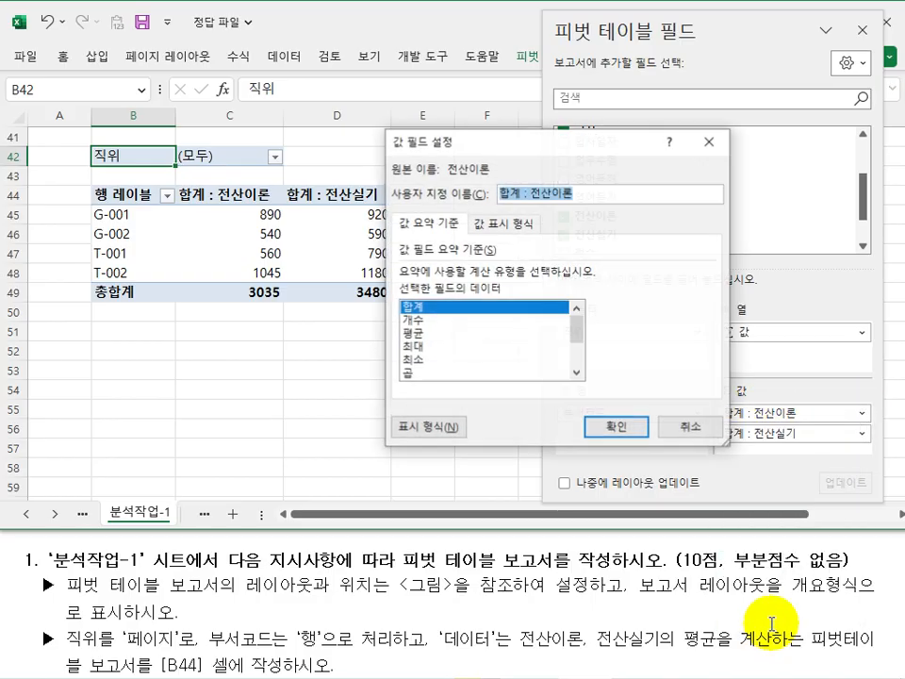
{"action": "left_click", "coordinate": [410, 333]}
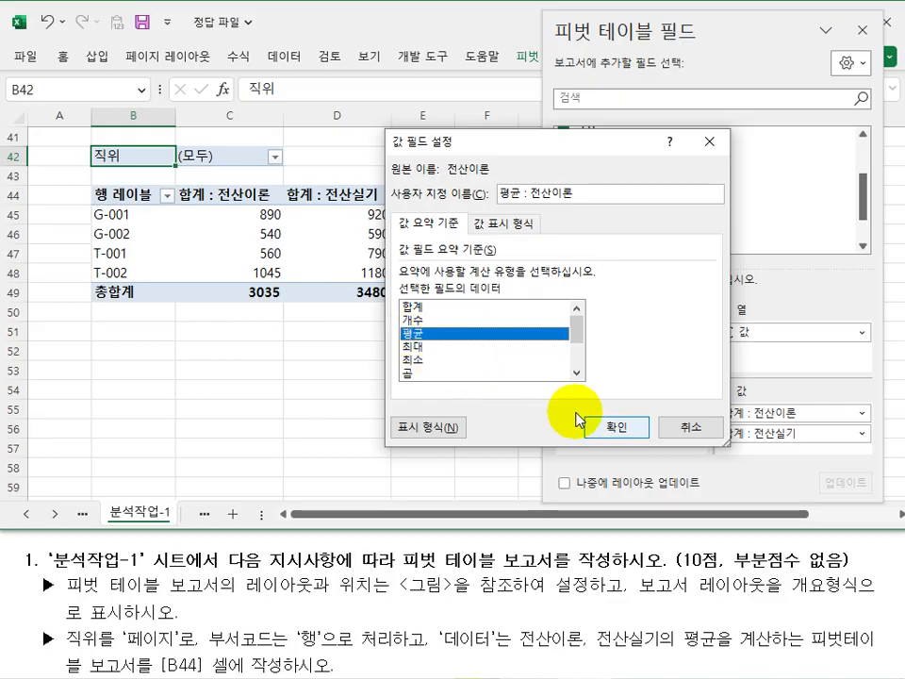
{"action": "left_click", "coordinate": [611, 424]}
- Summarize the 전산실기 value field by average (평균)
{"action": "left_click", "coordinate": [861, 433]}
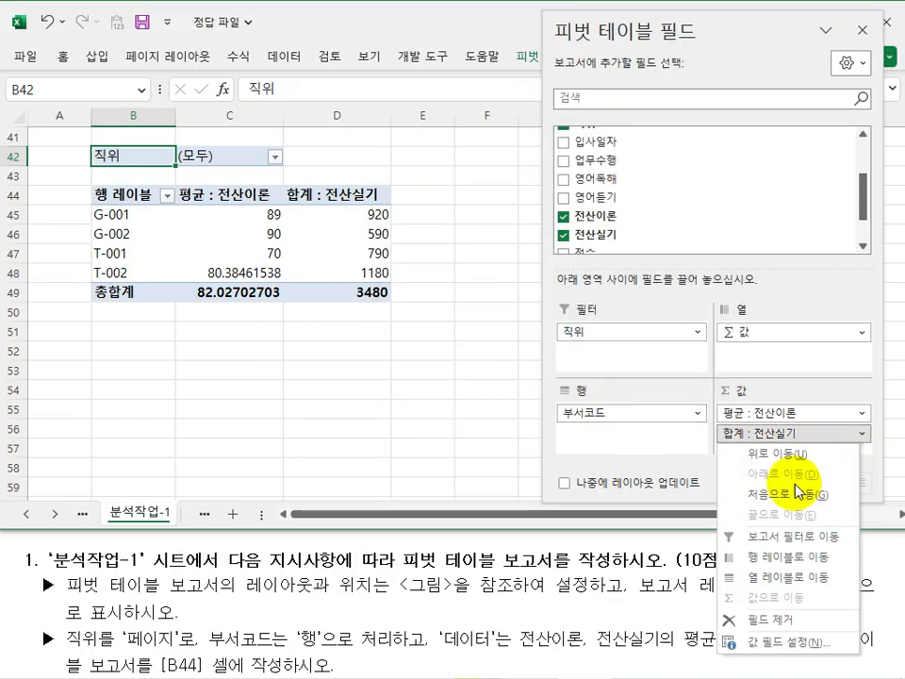
{"action": "left_click", "coordinate": [796, 642]}
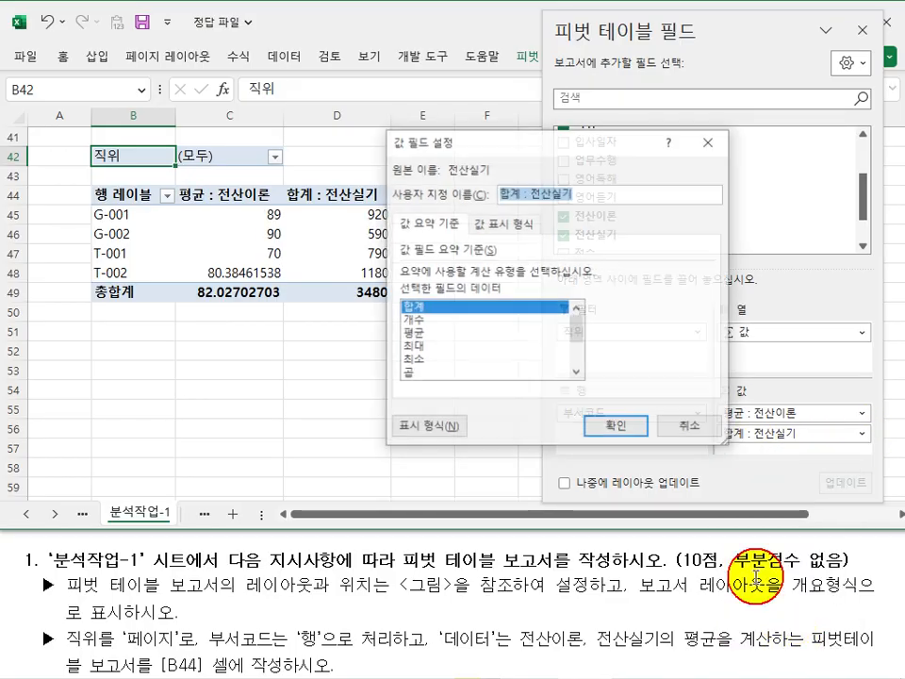
{"action": "left_click", "coordinate": [413, 334]}
{"action": "left_click", "coordinate": [603, 427]}
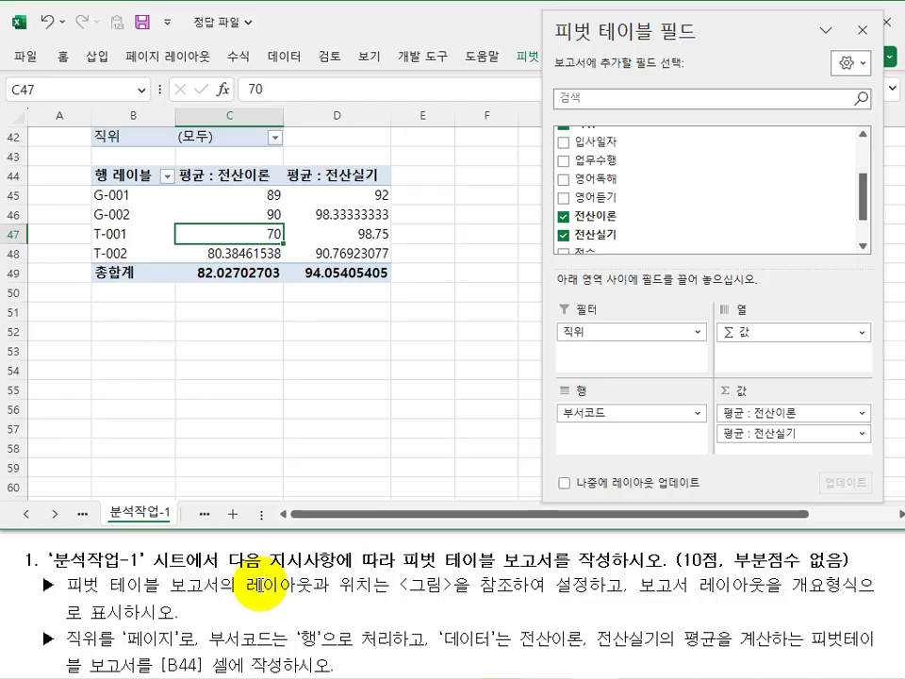
- Select a value cell inside the PivotTable and move the fields pane off the PivotTable design commands
{"action": "left_click", "coordinate": [230, 370]}
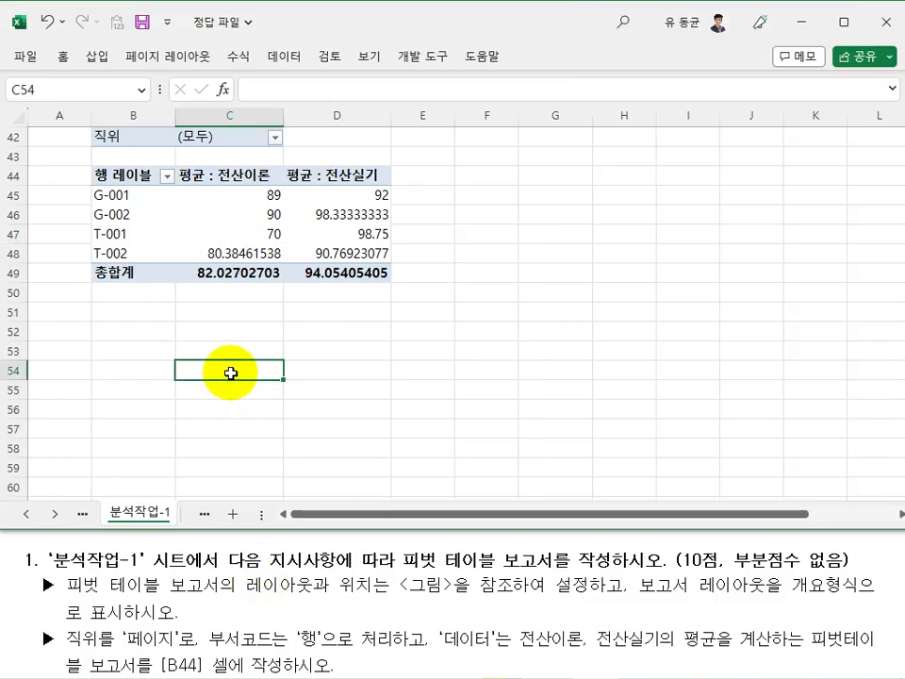
{"action": "left_click", "coordinate": [238, 216]}
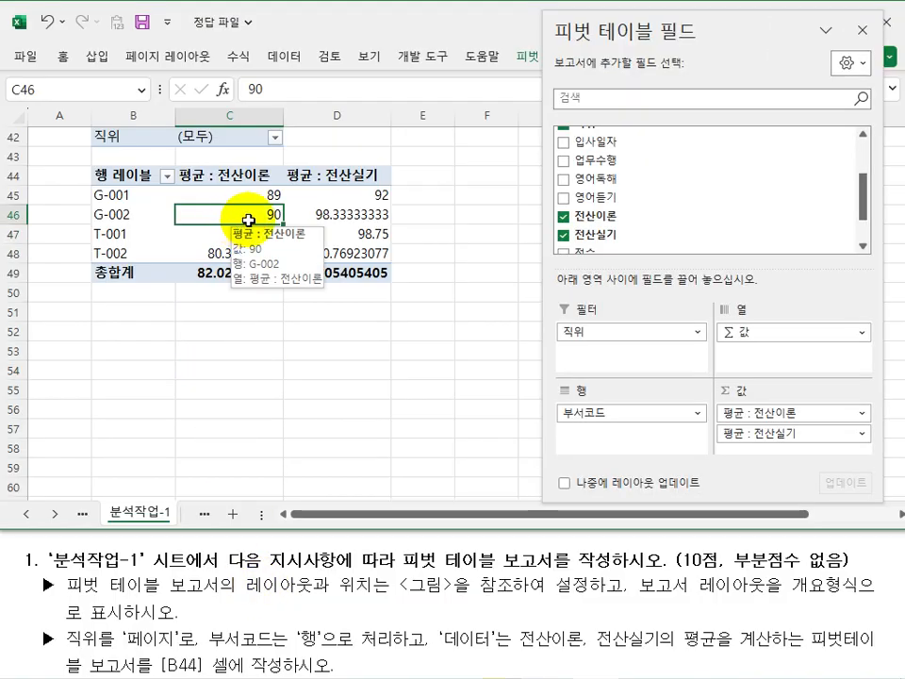
{"action": "left_click_drag", "start_coordinate": [729, 34], "coordinate": [747, 133]}
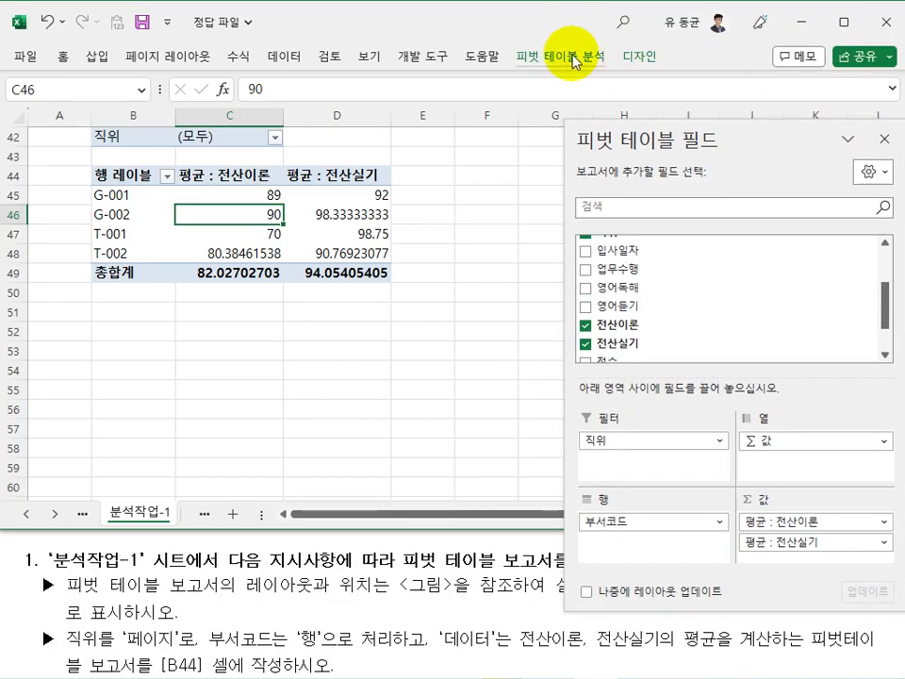
{"action": "left_click", "coordinate": [637, 61]}
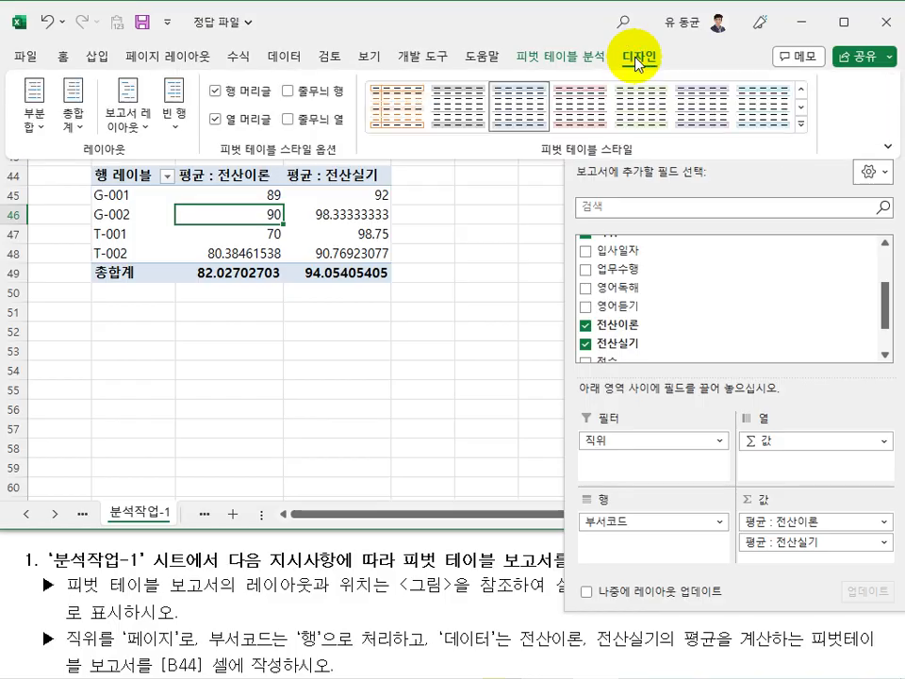
{"action": "left_click", "coordinate": [131, 118]}
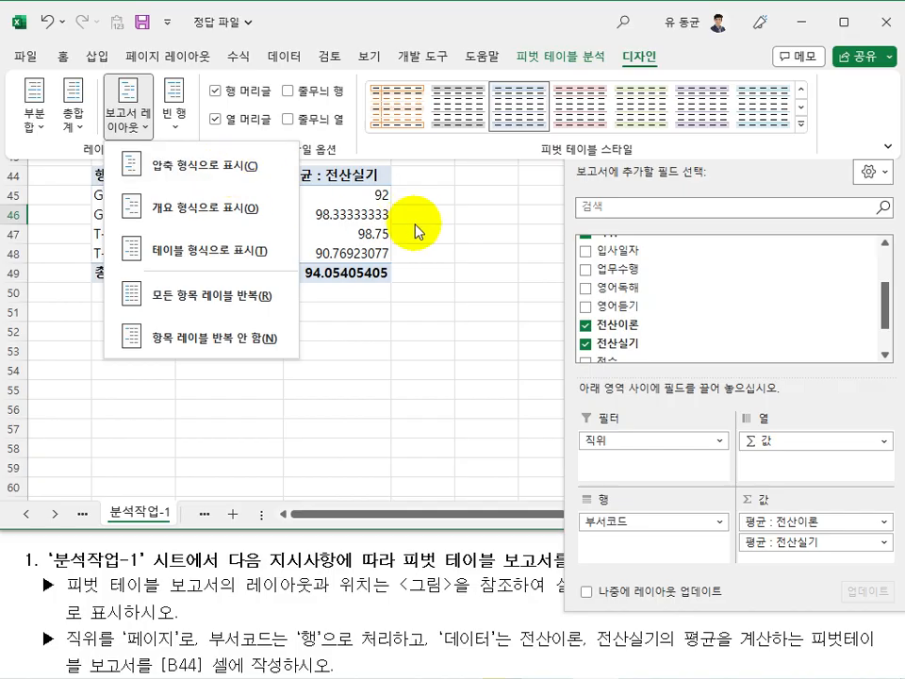
{"action": "left_click", "coordinate": [439, 236]}
{"action": "left_click", "coordinate": [128, 173]}
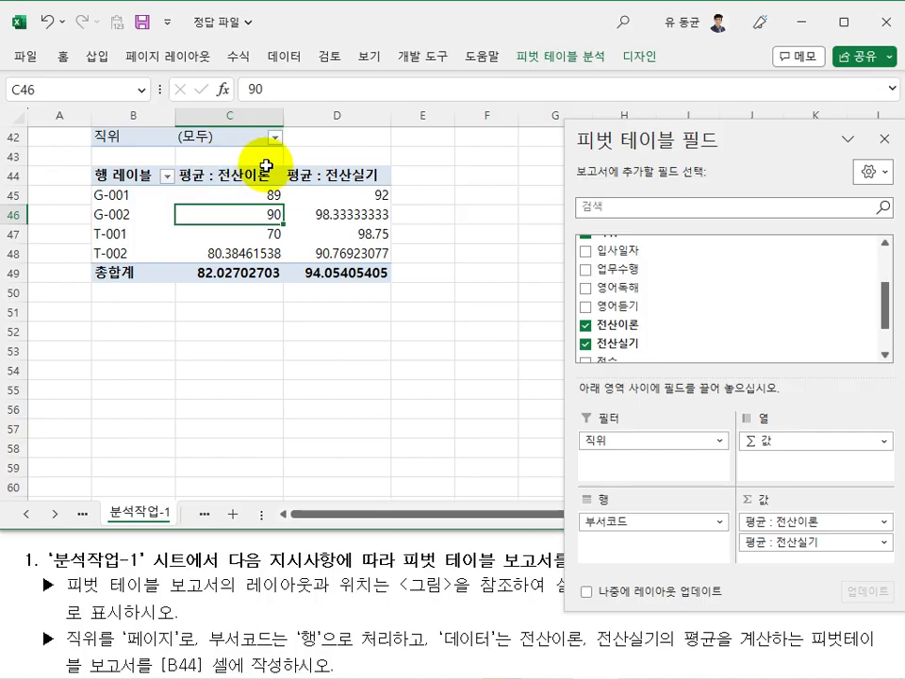
- Set the PivotTable's report layout to outline form (개요 형식으로 표시)
{"action": "left_click", "coordinate": [644, 56]}
{"action": "left_click", "coordinate": [129, 106]}
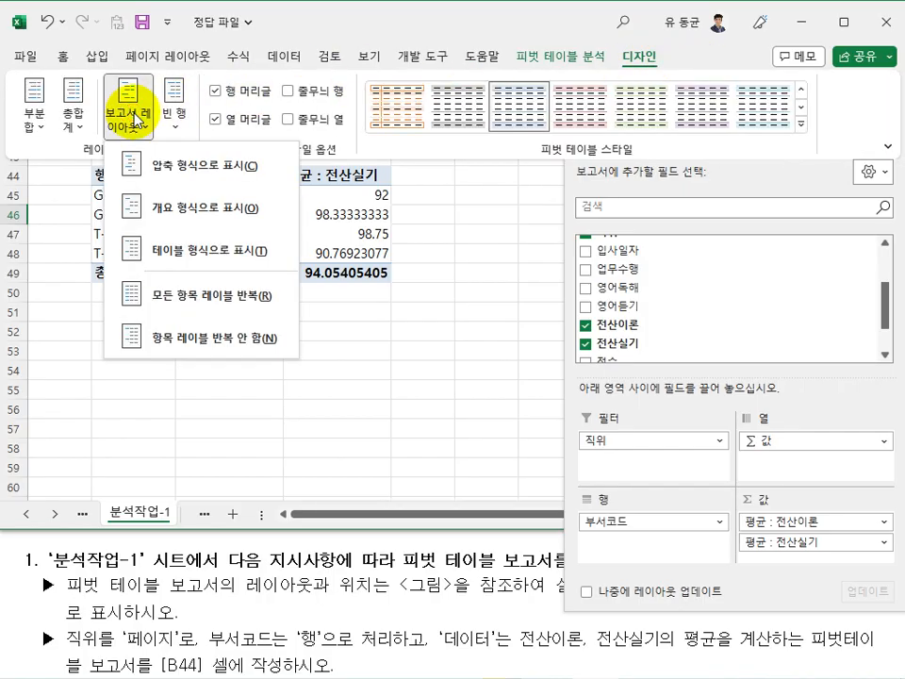
{"action": "left_click", "coordinate": [174, 216]}
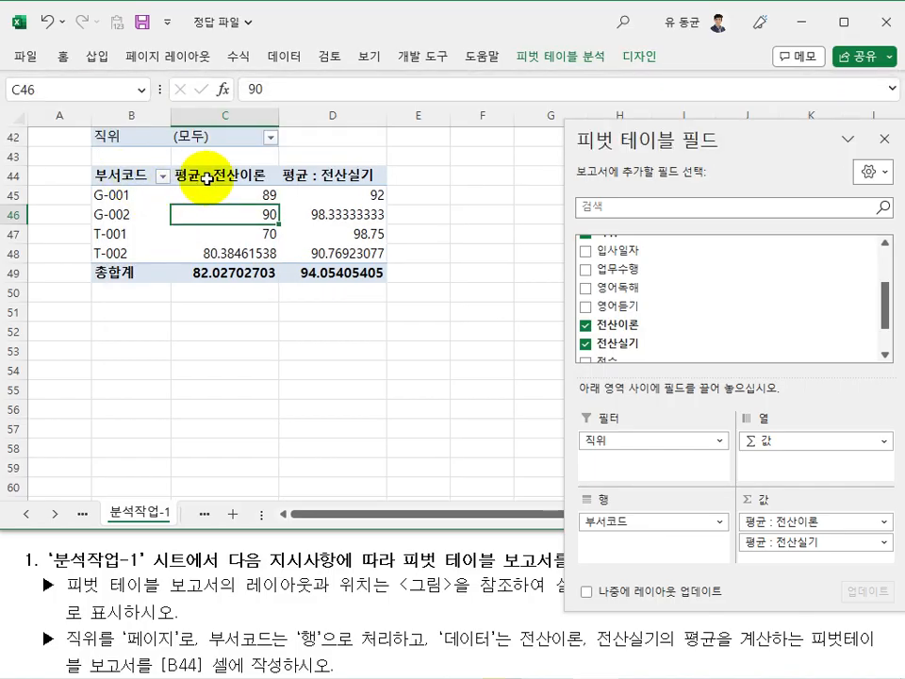
{"action": "left_click", "coordinate": [250, 287]}
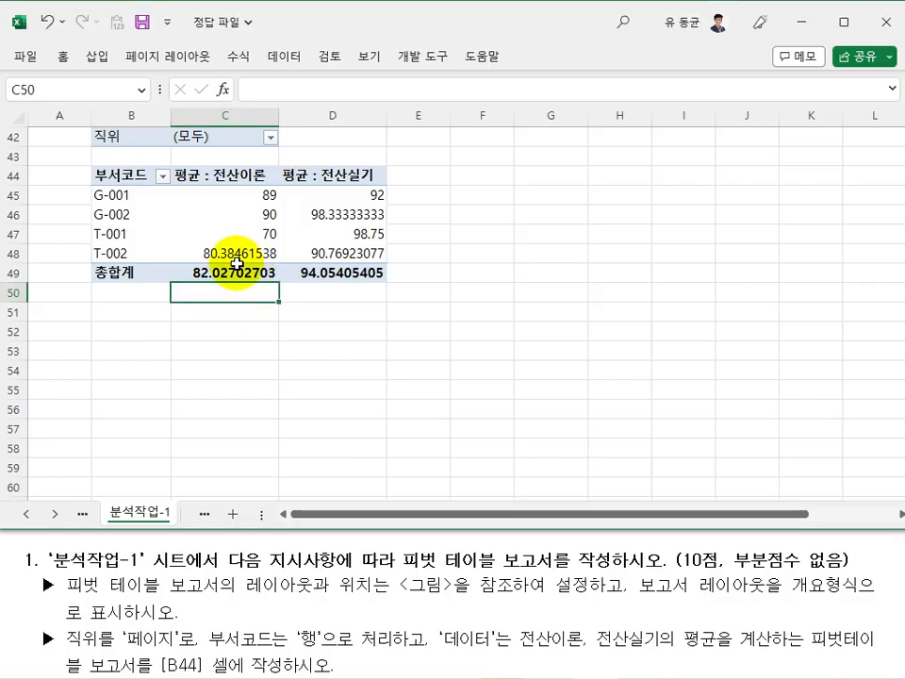
{"action": "left_click", "coordinate": [226, 235]}
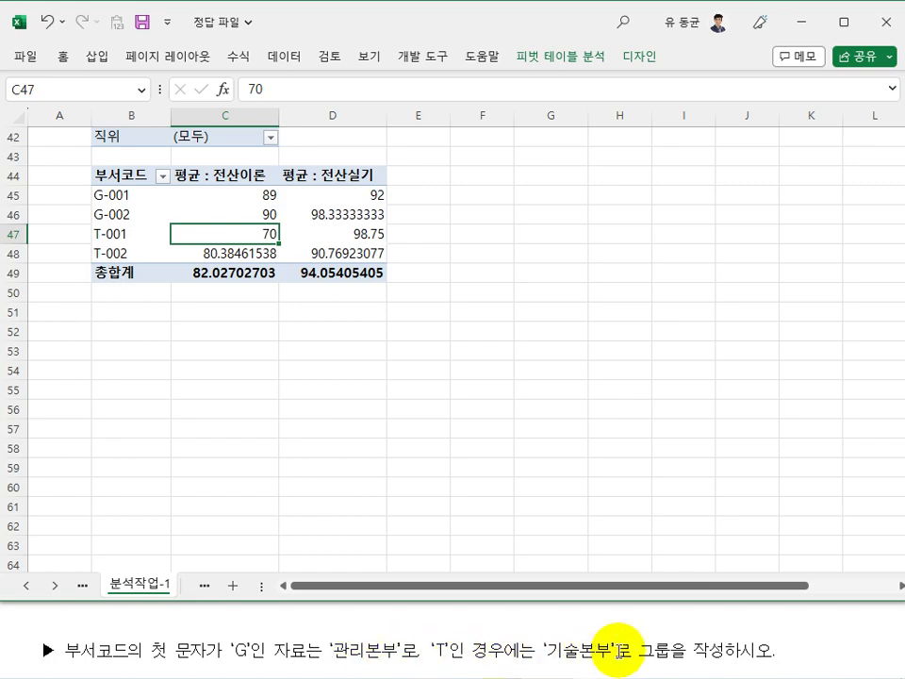
- Group the G-001 and G-002 department codes in the PivotTable and name the group 관리본부
{"action": "left_click", "coordinate": [131, 331]}
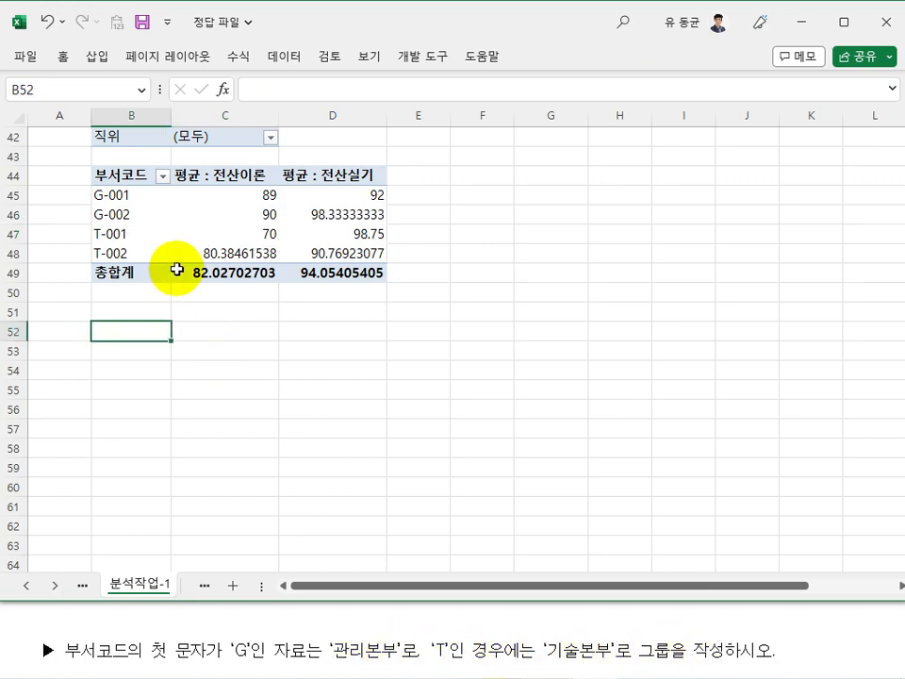
{"action": "left_click", "coordinate": [142, 195]}
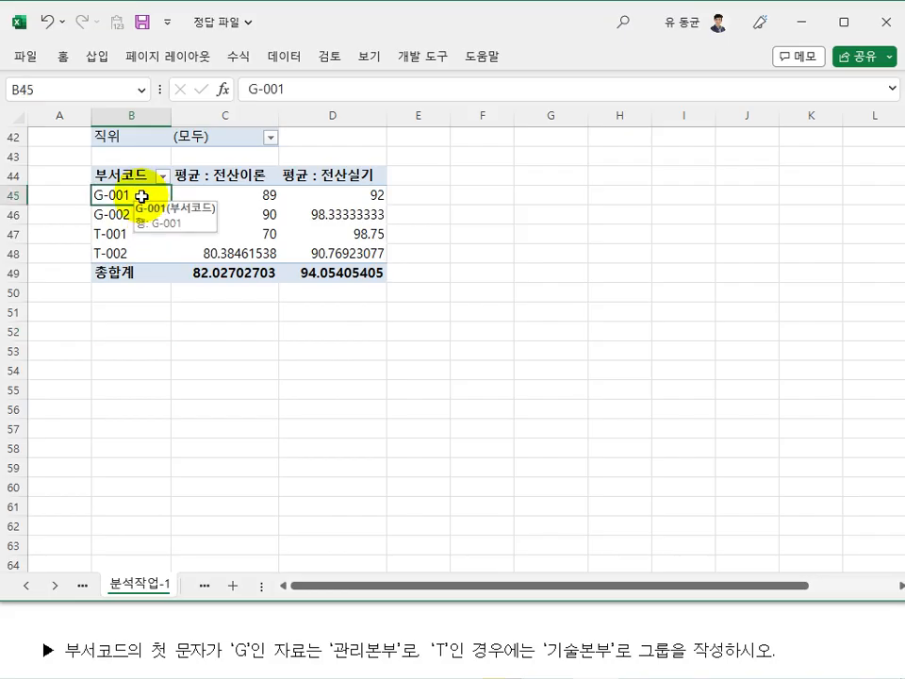
{"action": "left_click_drag", "start_coordinate": [141, 196], "coordinate": [141, 213]}
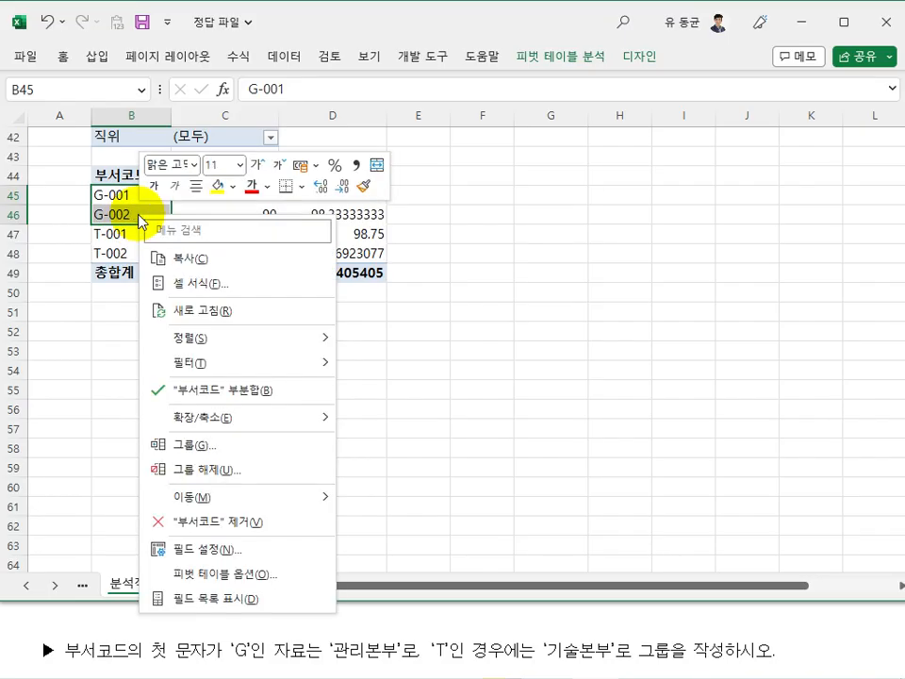
{"action": "right_click", "coordinate": [138, 216]}
{"action": "left_click", "coordinate": [222, 444]}
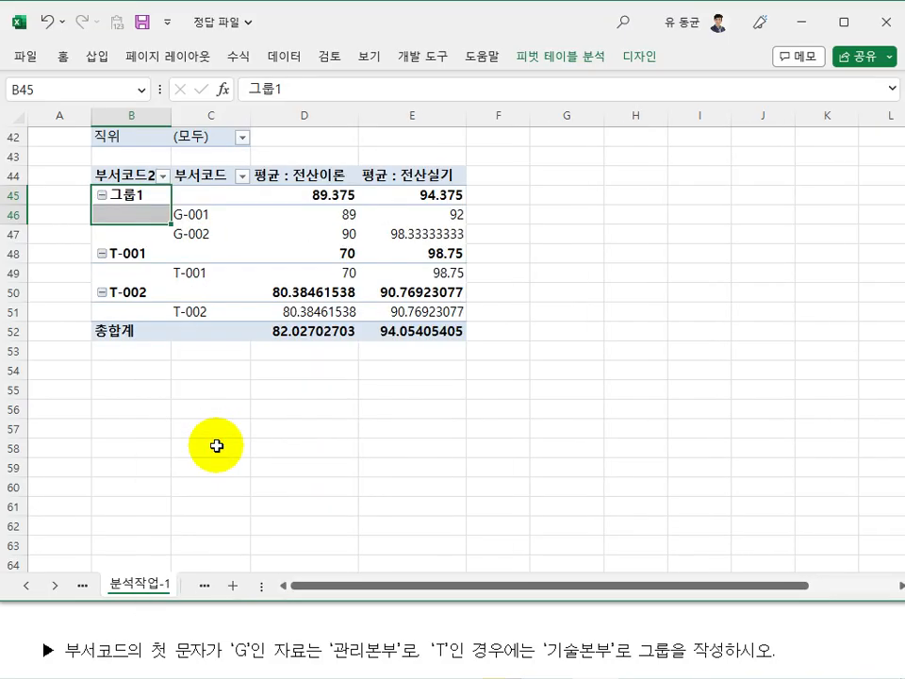
{"action": "left_click", "coordinate": [300, 100]}
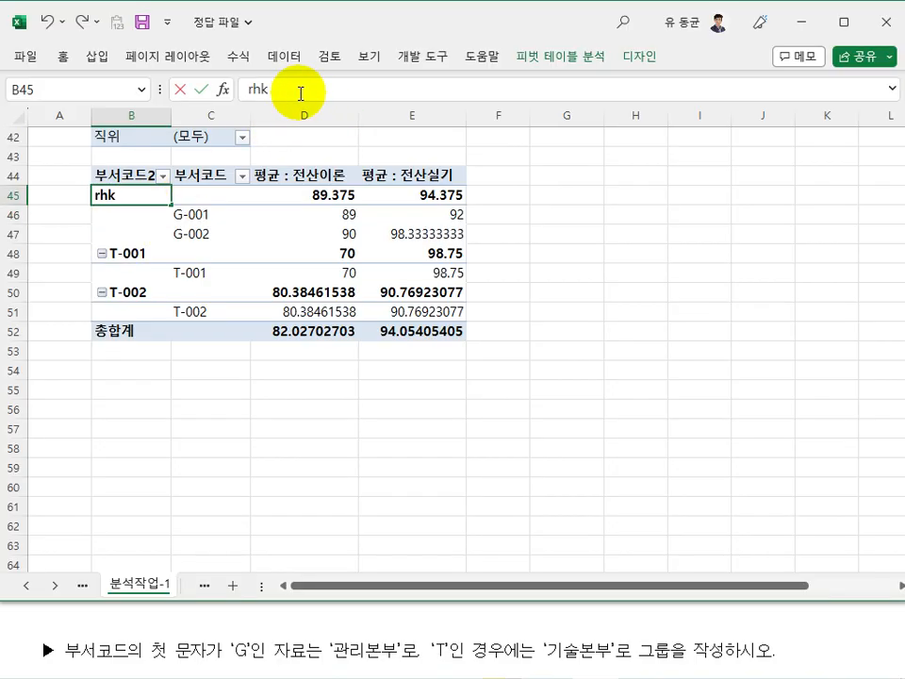
{"action": "type", "text": "관리본부"}
{"action": "key", "text": "Return"}
{"action": "left_click", "coordinate": [290, 341]}
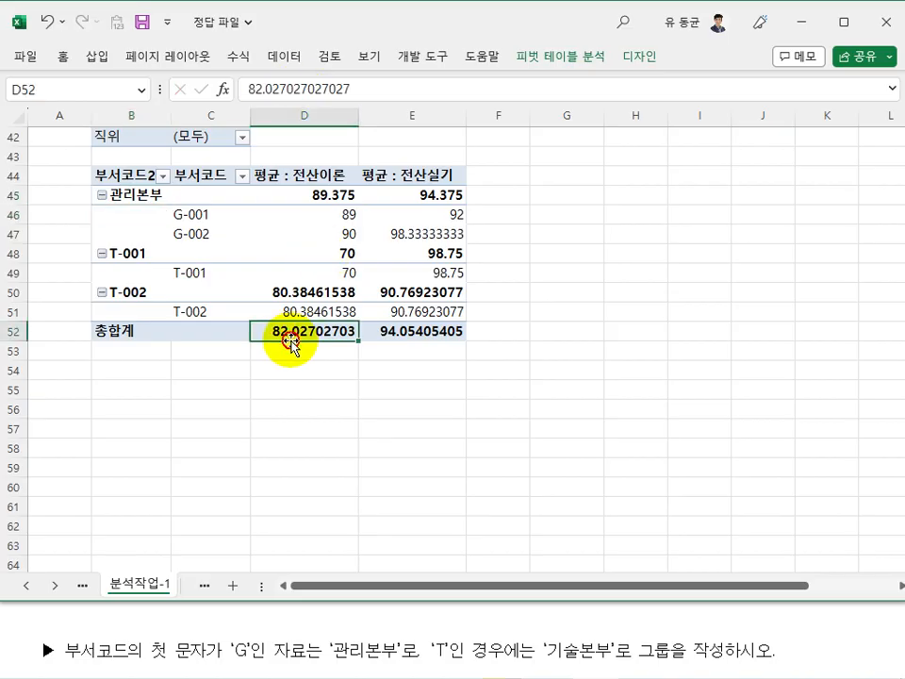
- Group the T-001 and T-002 department codes in the PivotTable and name the group 기술본부
{"action": "left_click_drag", "start_coordinate": [149, 254], "coordinate": [153, 291]}
{"action": "right_click", "coordinate": [158, 254]}
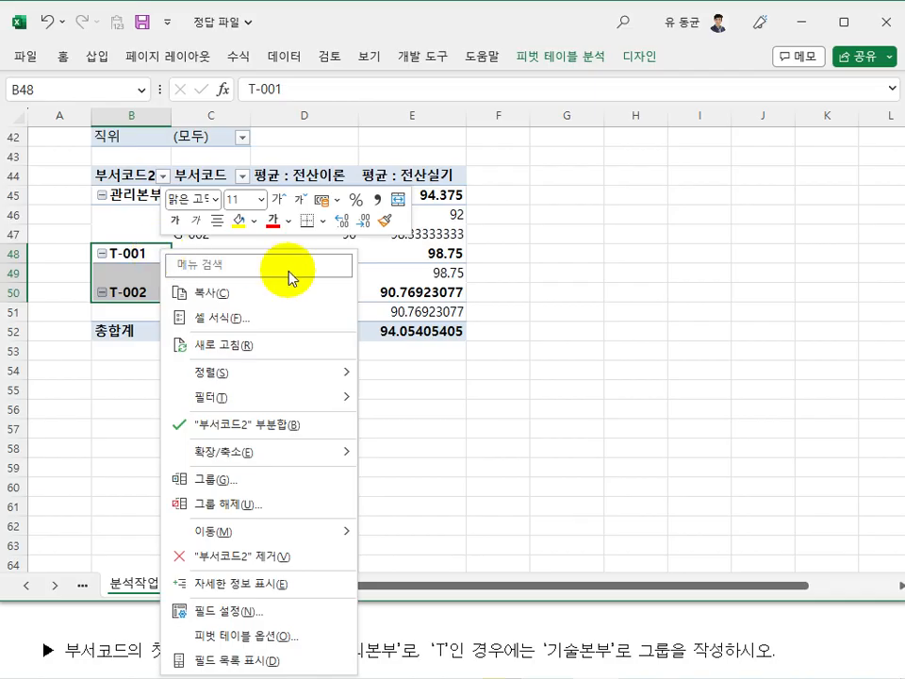
{"action": "left_click", "coordinate": [272, 478]}
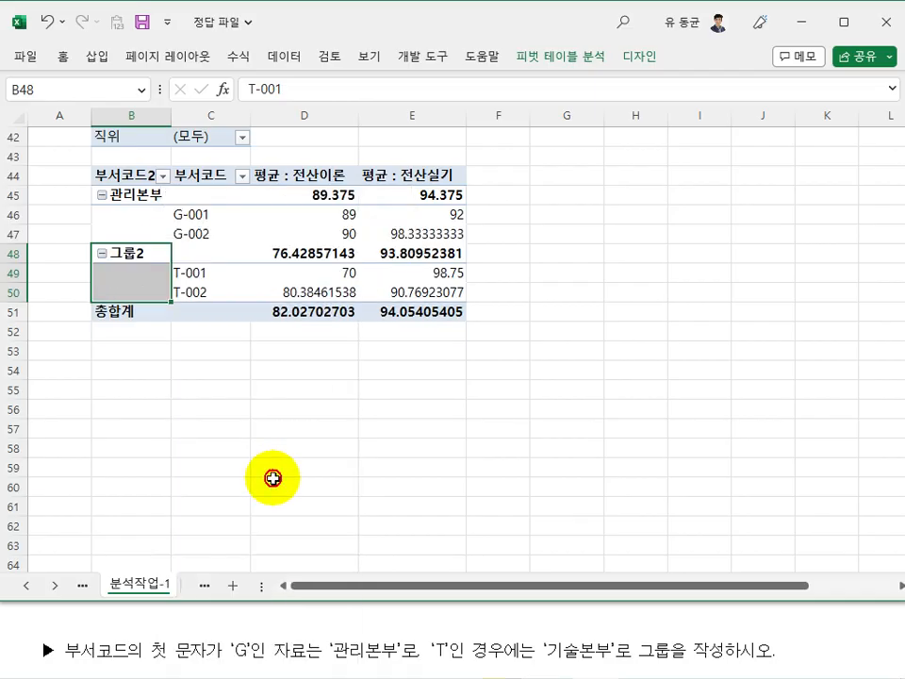
{"action": "left_click", "coordinate": [133, 252]}
{"action": "left_click", "coordinate": [297, 88]}
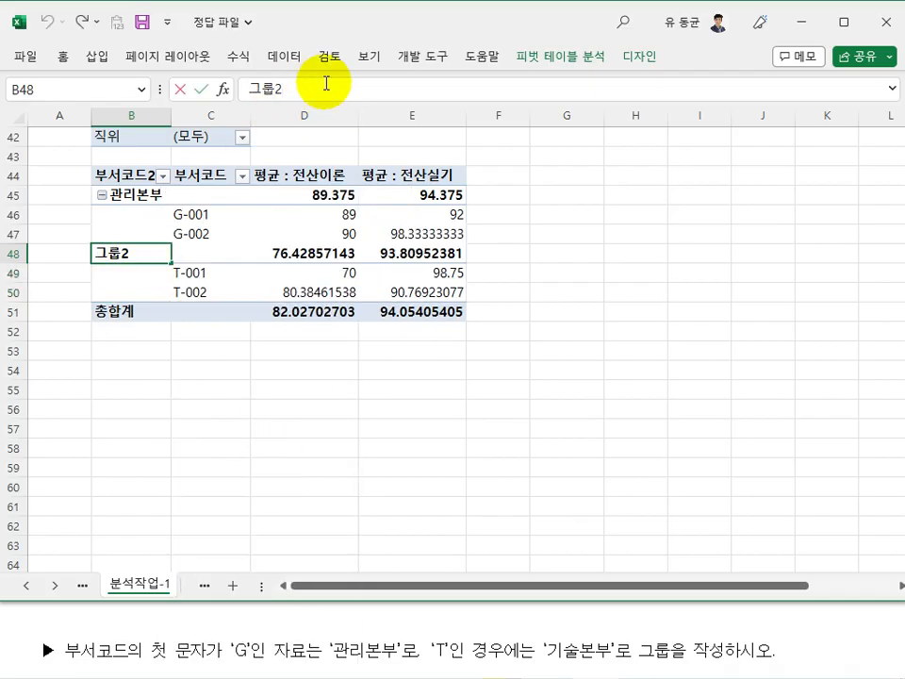
{"action": "type", "text": "기술본부"}
{"action": "key", "text": "Return"}
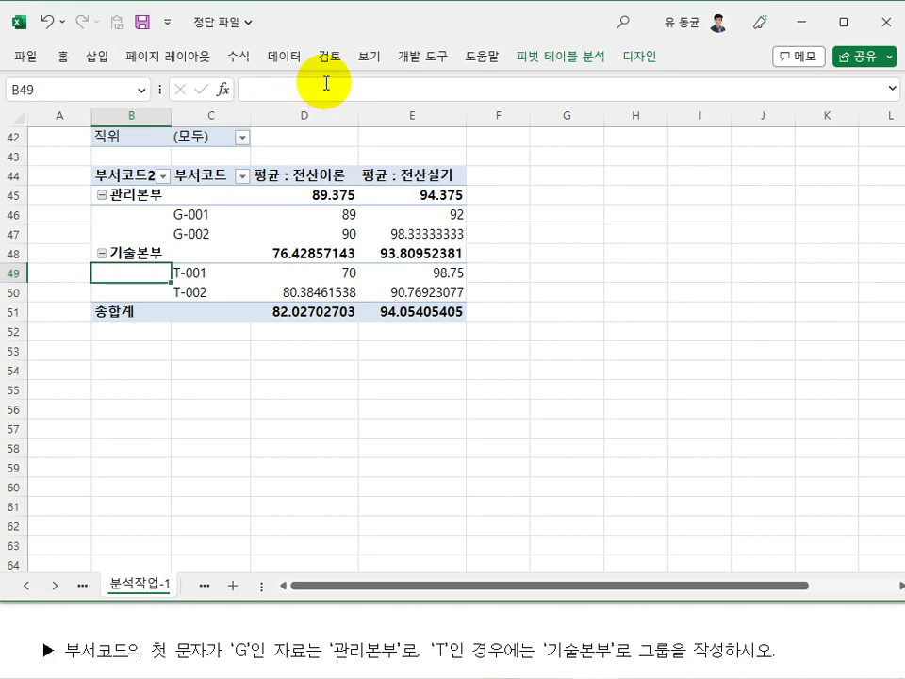
{"action": "left_click", "coordinate": [326, 388]}
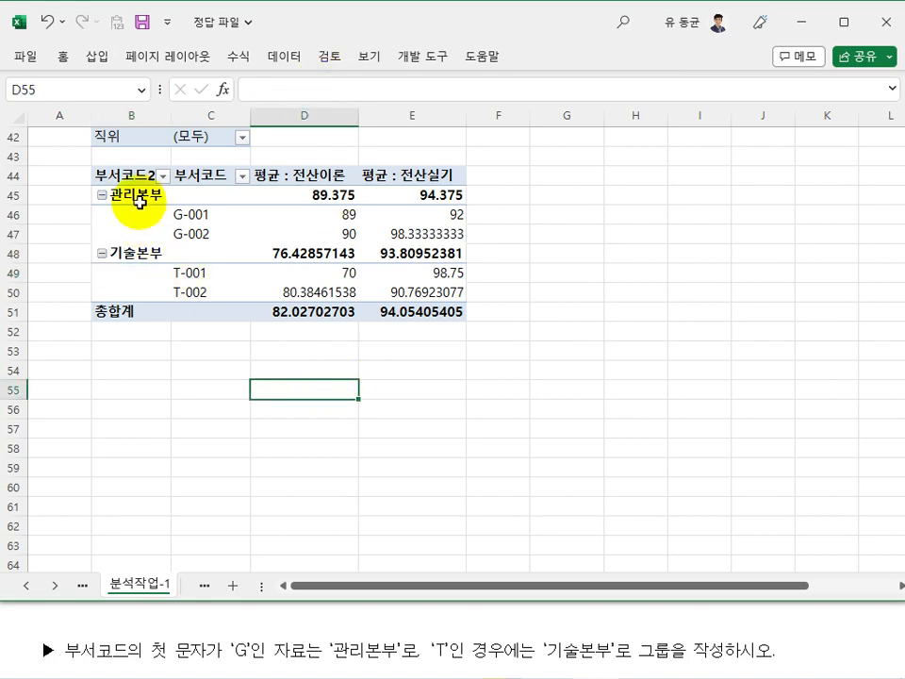
- Try ungrouping the 관리본부 and 기술본부 groups of the PivotTable, and undo the ungrouping
{"action": "left_click_drag", "start_coordinate": [139, 196], "coordinate": [139, 284]}
{"action": "right_click", "coordinate": [132, 234]}
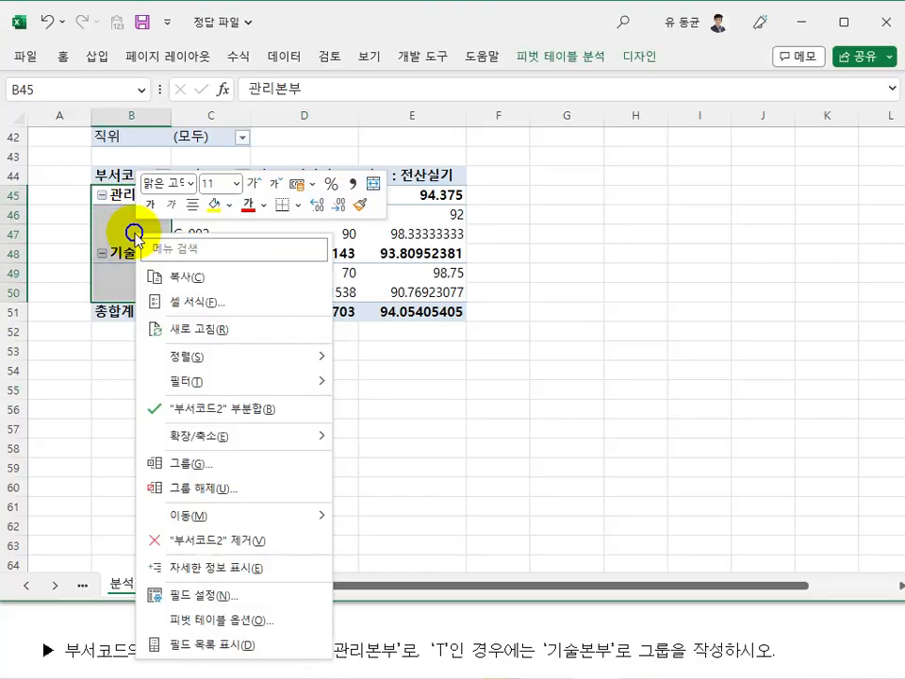
{"action": "left_click", "coordinate": [260, 487]}
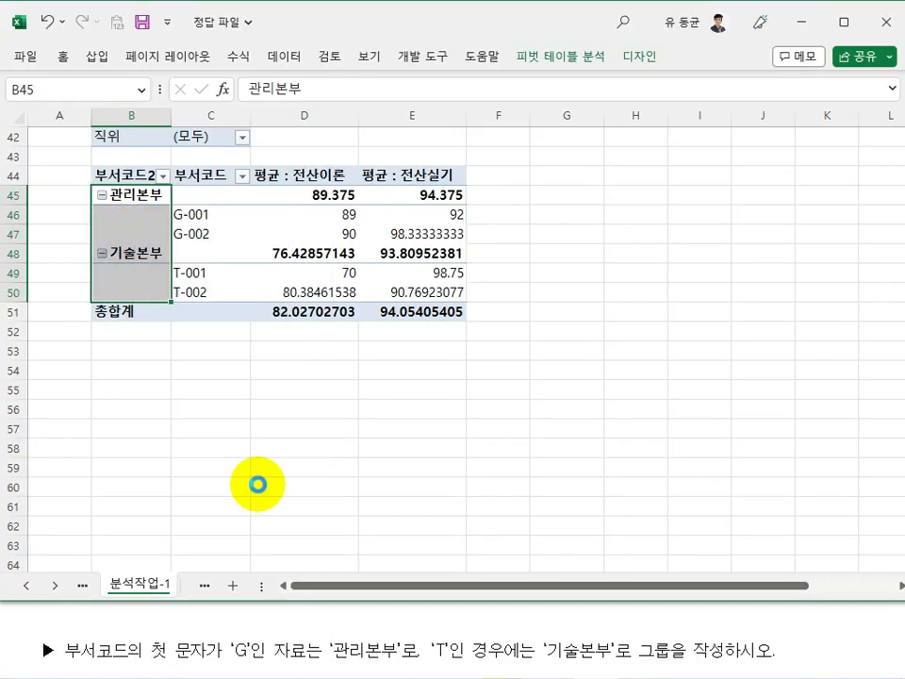
{"action": "left_click", "coordinate": [308, 382]}
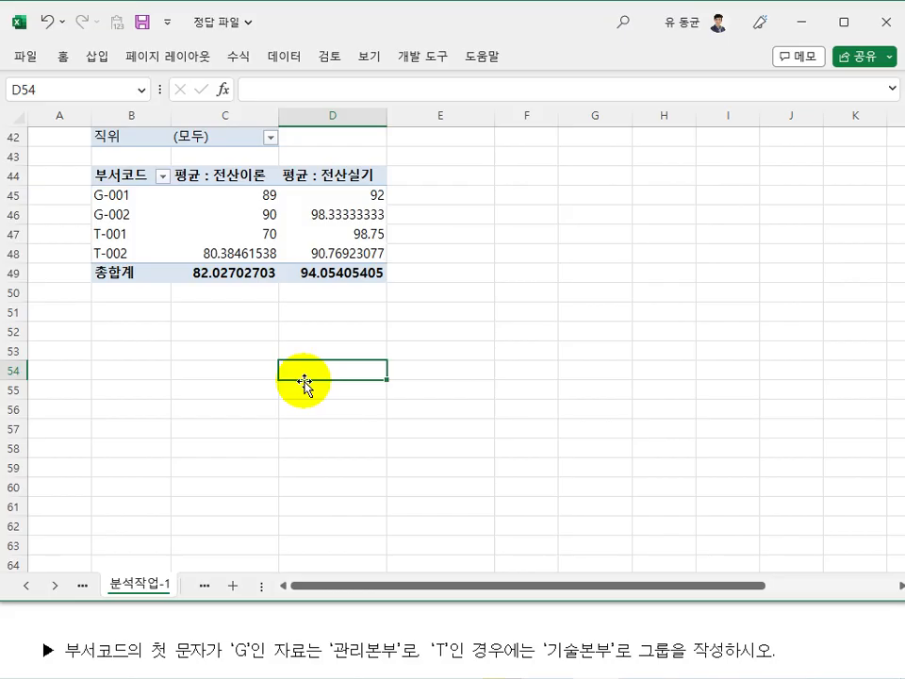
{"action": "key", "text": "ctrl+z"}
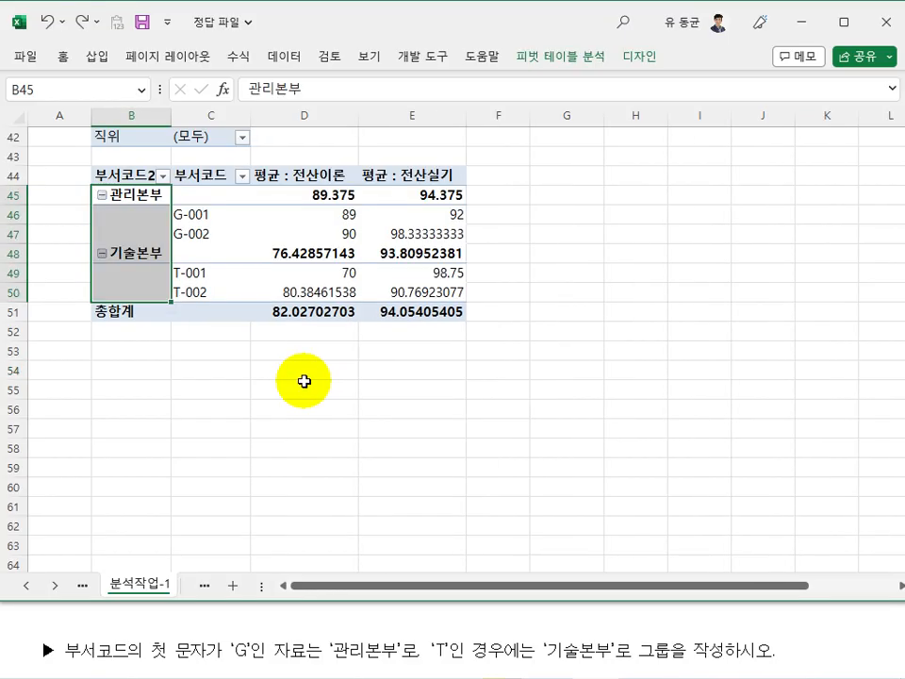
{"action": "left_click", "coordinate": [324, 435]}
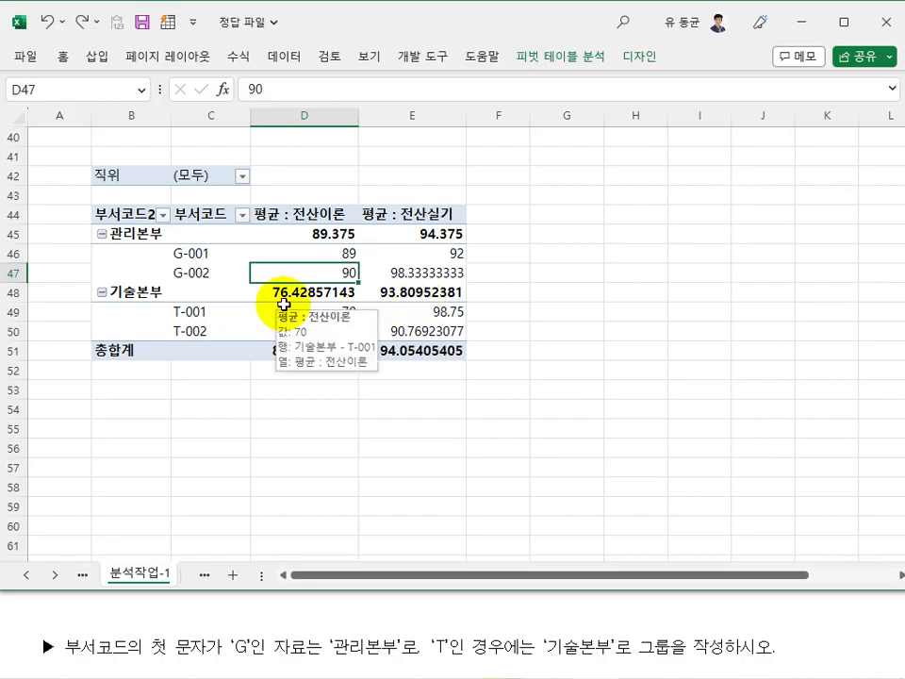
- Switch the grouped PivotTable to tabular form (테이블 형식으로 표시) to compare where the group and department code labels sit
{"action": "left_click", "coordinate": [131, 236]}
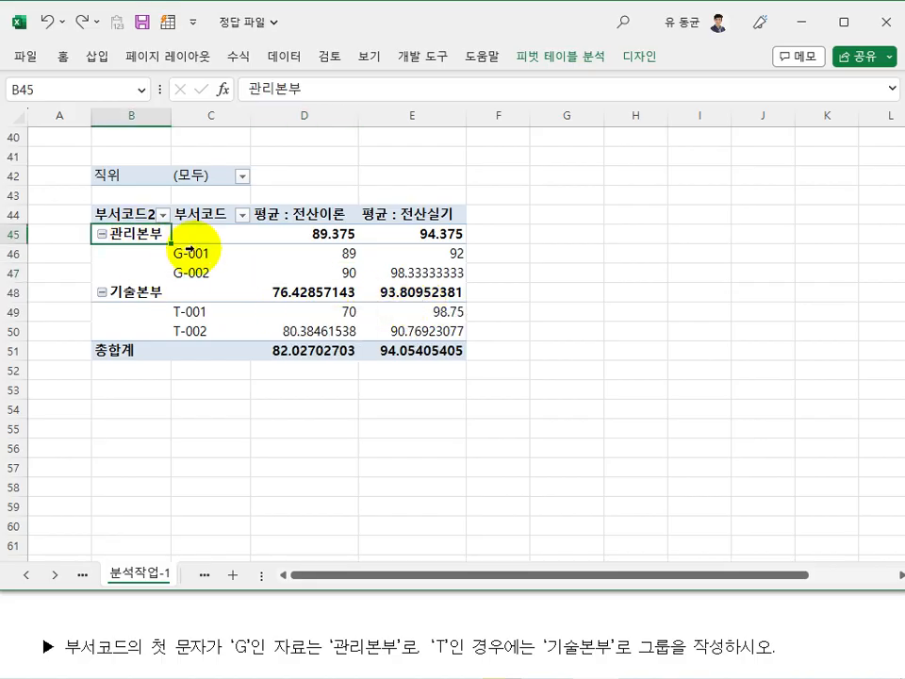
{"action": "left_click", "coordinate": [199, 248]}
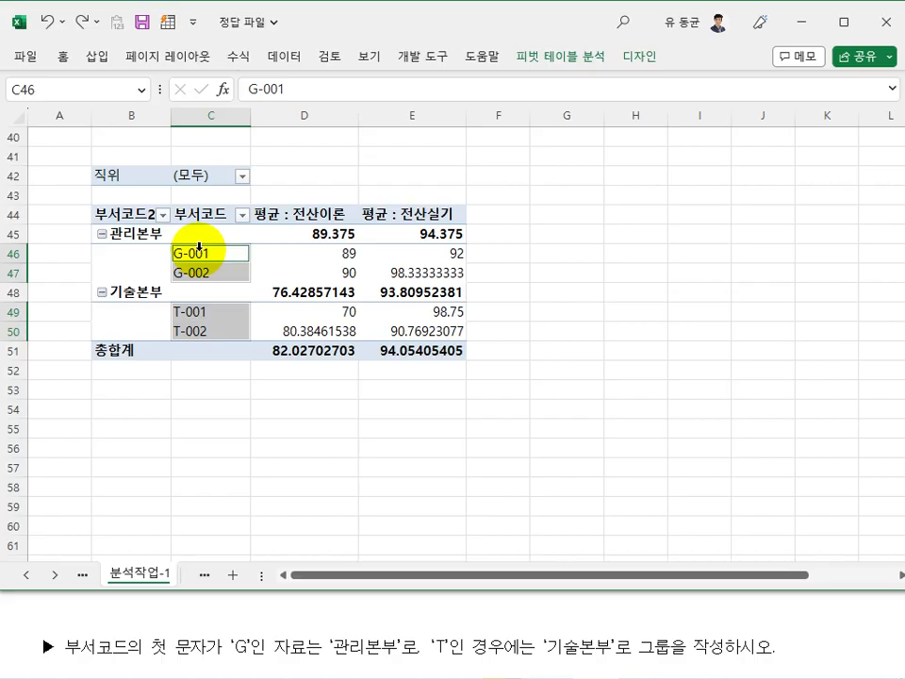
{"action": "left_click", "coordinate": [305, 274]}
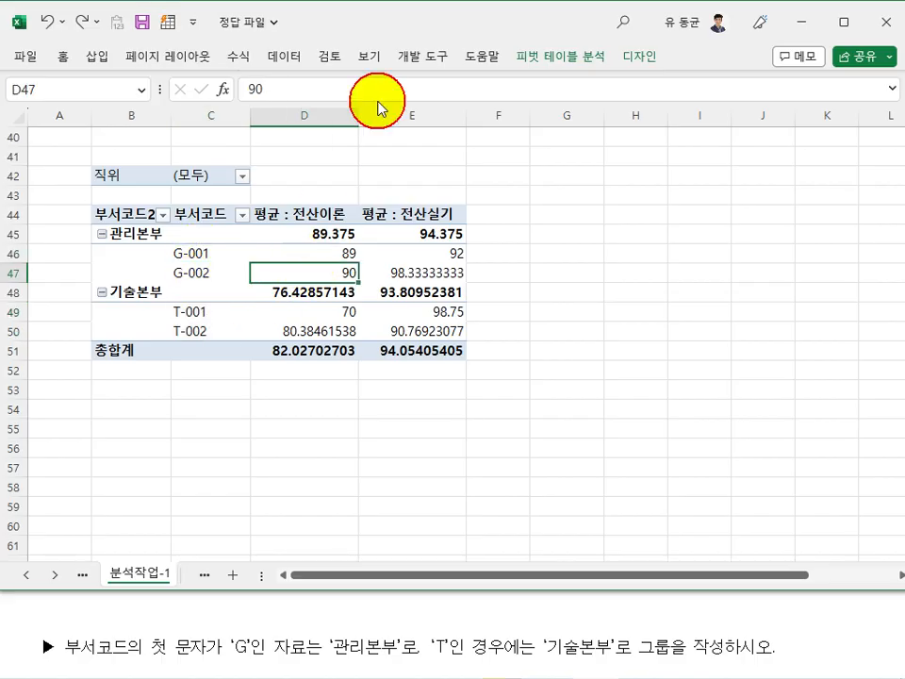
{"action": "left_click", "coordinate": [628, 57]}
{"action": "left_click", "coordinate": [156, 130]}
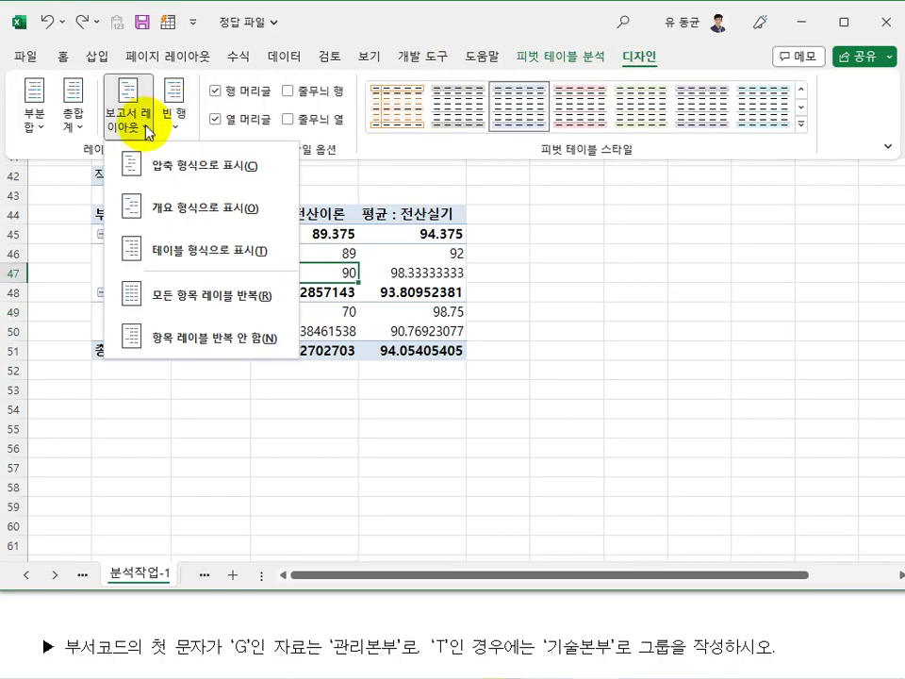
{"action": "left_click", "coordinate": [179, 251]}
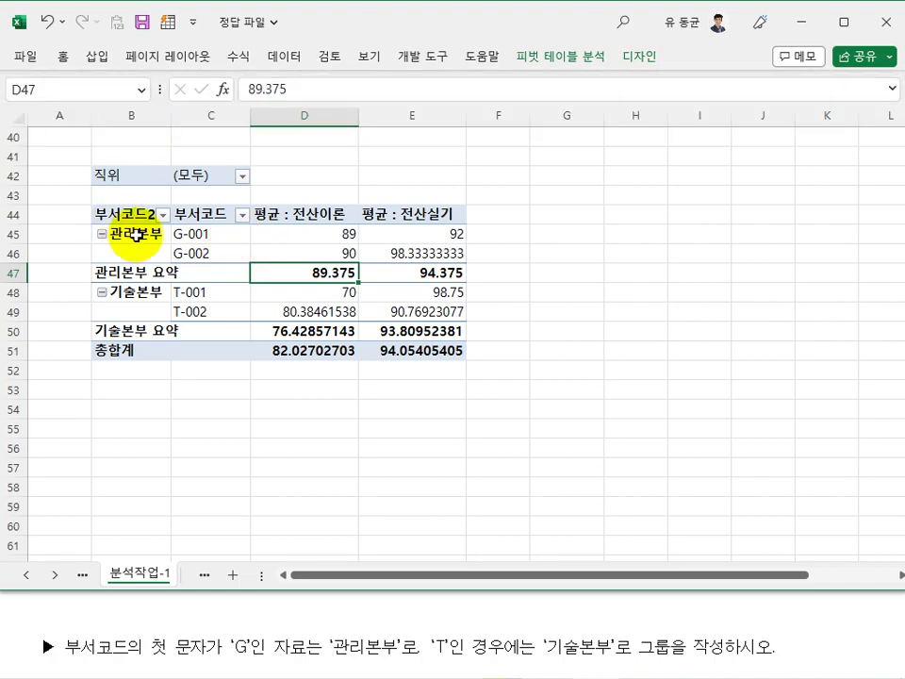
{"action": "left_click", "coordinate": [134, 234]}
{"action": "left_click", "coordinate": [206, 234]}
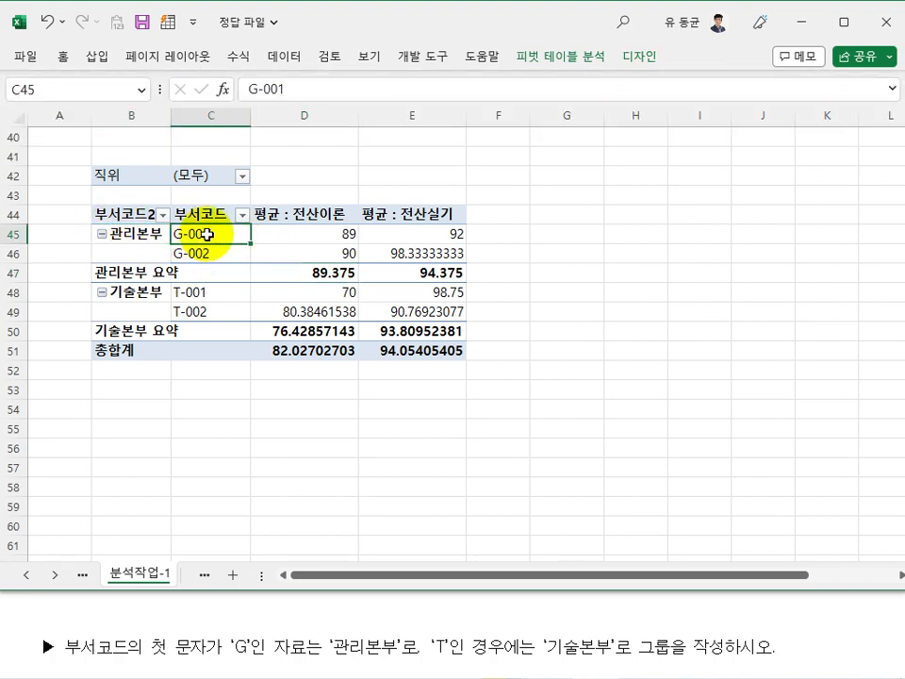
{"action": "left_click_drag", "start_coordinate": [207, 234], "coordinate": [210, 250]}
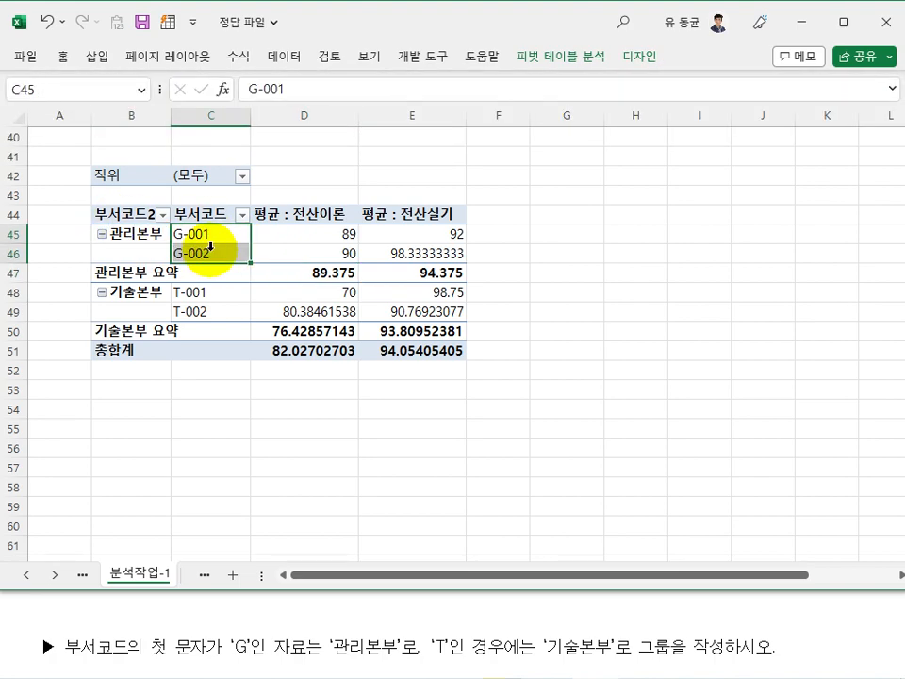
- Return the grouped PivotTable to outline form (개요 형식으로 표시)
{"action": "left_click", "coordinate": [639, 55]}
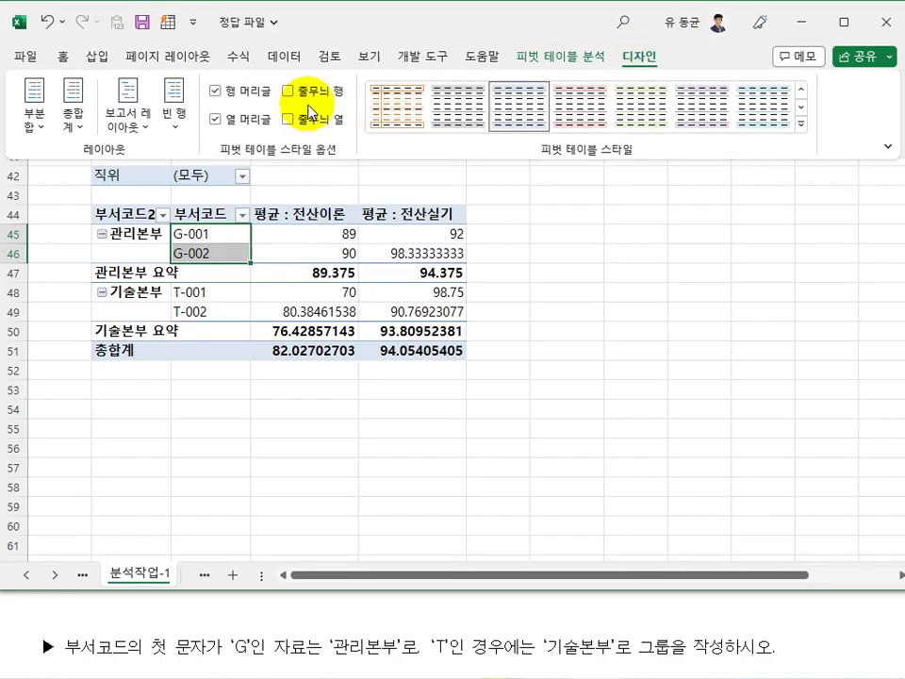
{"action": "left_click", "coordinate": [129, 121]}
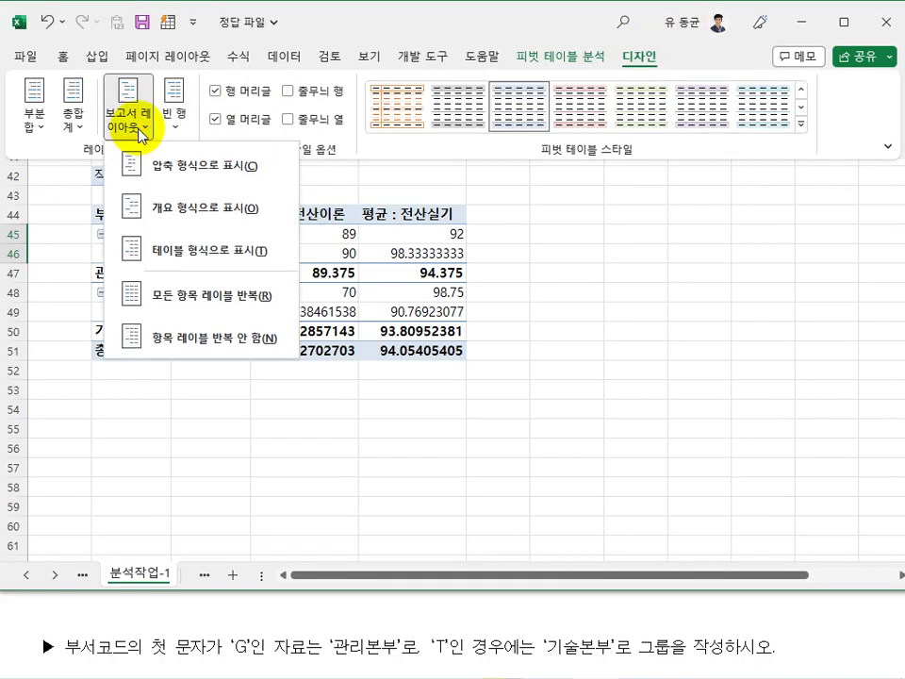
{"action": "left_click", "coordinate": [183, 212]}
{"action": "left_click", "coordinate": [535, 319]}
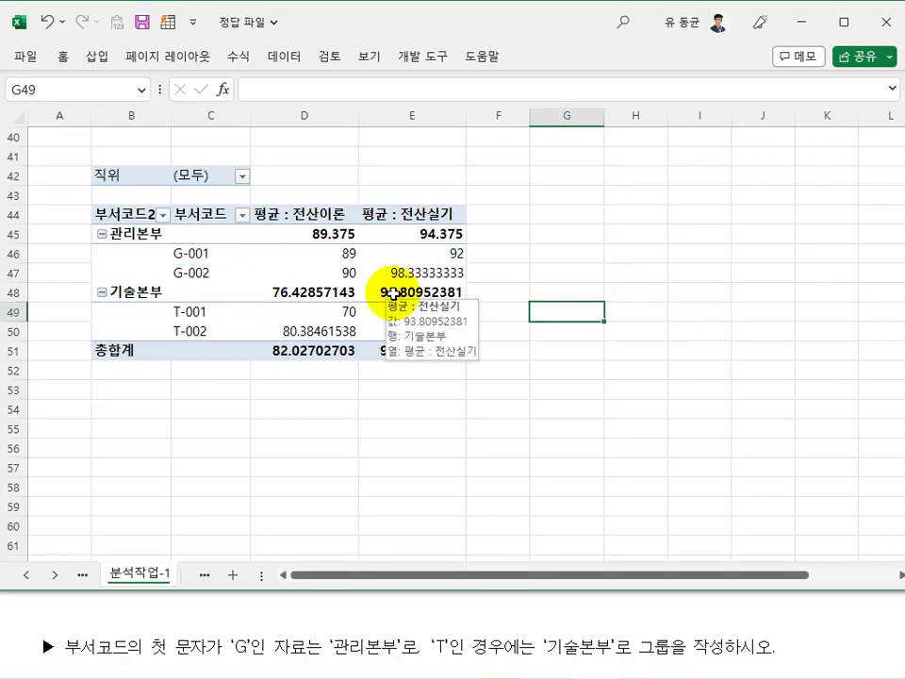
{"action": "left_click", "coordinate": [474, 357]}
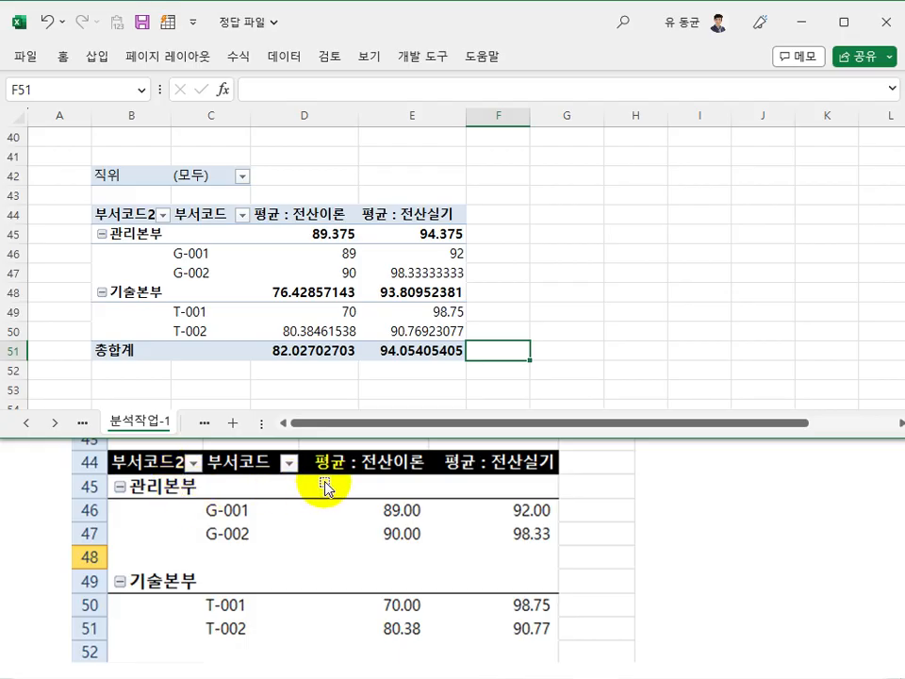
- Compare the 관리본부 subtotal averages and the department code rows beneath them with the reference picture's layout
{"action": "left_click", "coordinate": [231, 272]}
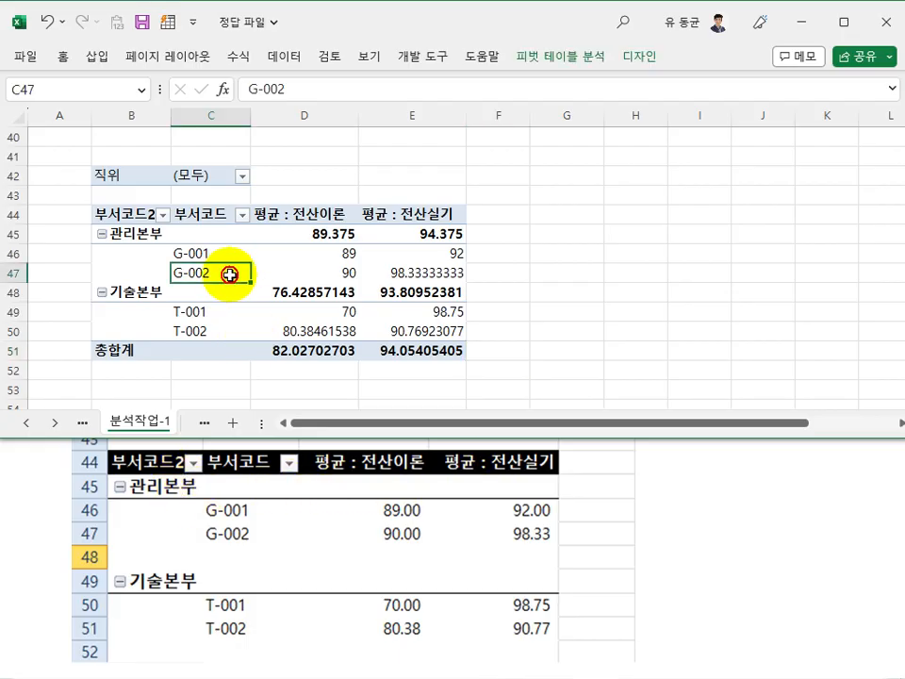
{"action": "left_click", "coordinate": [154, 233]}
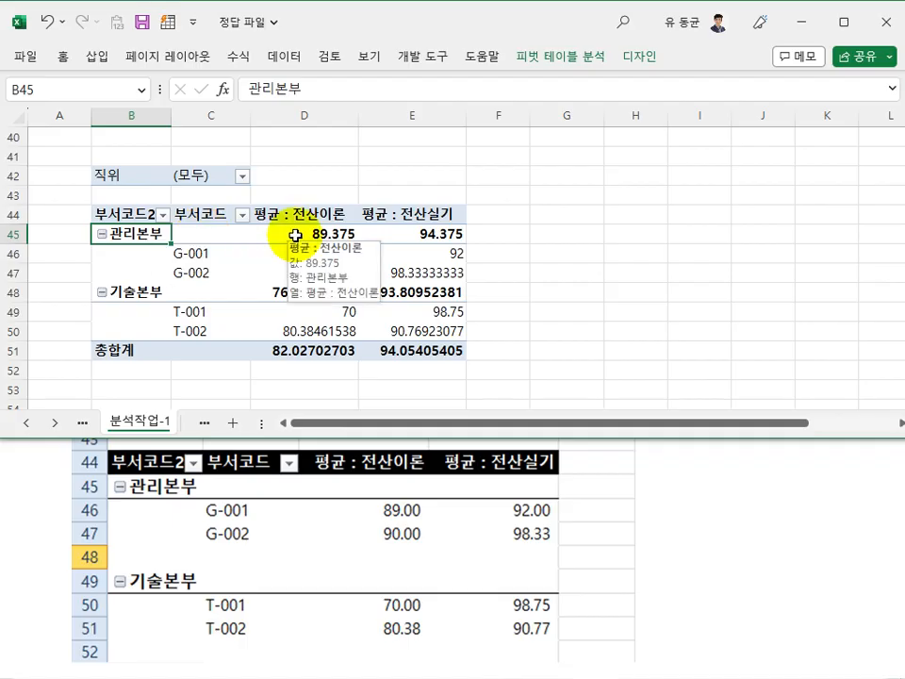
{"action": "left_click_drag", "start_coordinate": [298, 235], "coordinate": [456, 229]}
{"action": "left_click", "coordinate": [565, 273]}
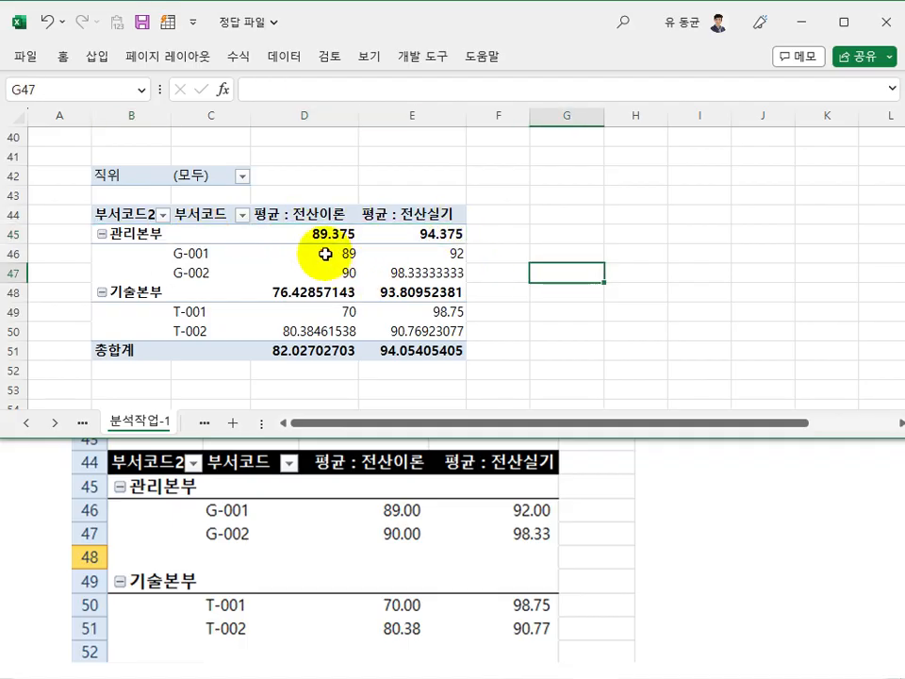
{"action": "left_click_drag", "start_coordinate": [323, 253], "coordinate": [452, 283]}
{"action": "left_click_drag", "start_coordinate": [332, 238], "coordinate": [431, 233]}
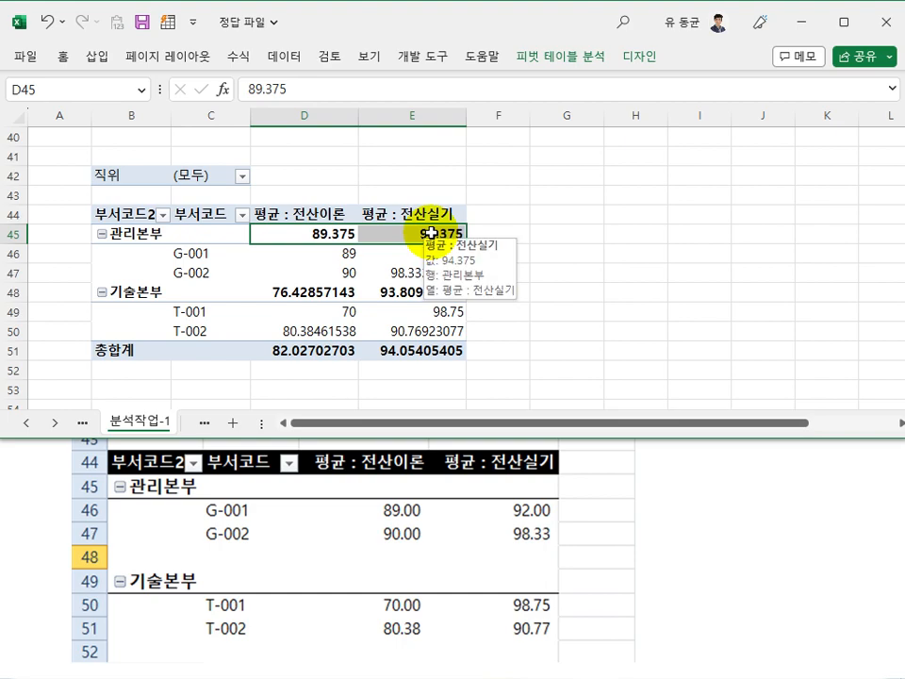
- Turn off all subtotals in the PivotTable (부분합 표시 안 함) so the 관리본부 and 기술본부 rows carry no averages
{"action": "left_click", "coordinate": [336, 277]}
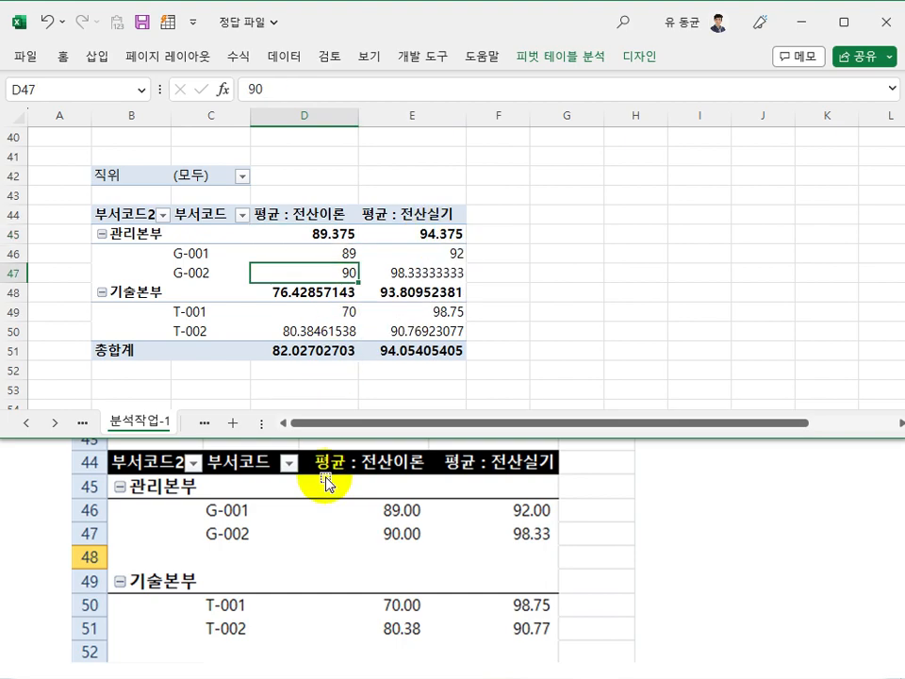
{"action": "left_click_drag", "start_coordinate": [325, 233], "coordinate": [420, 230]}
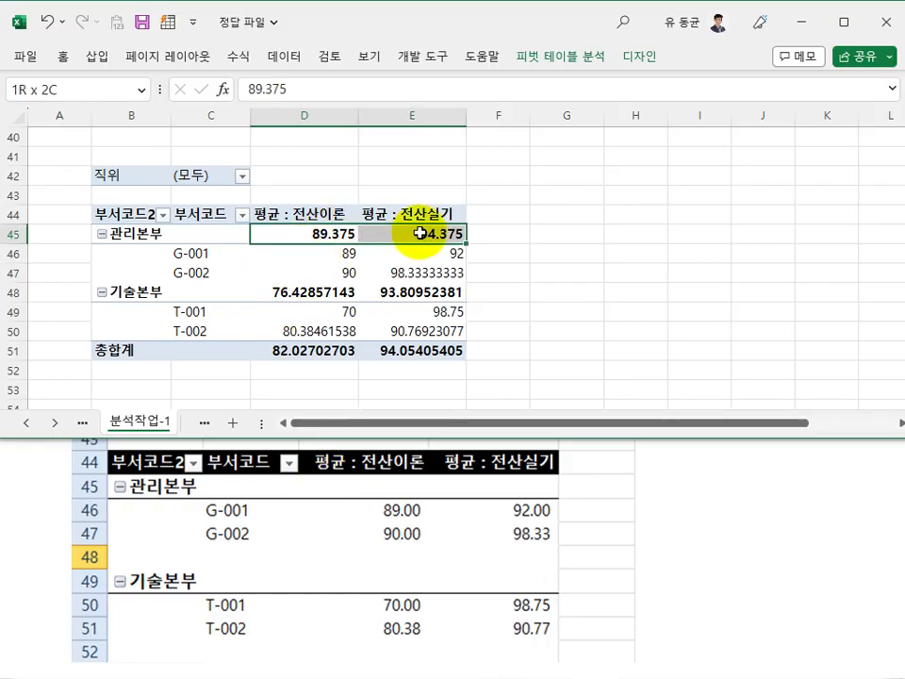
{"action": "left_click", "coordinate": [330, 271]}
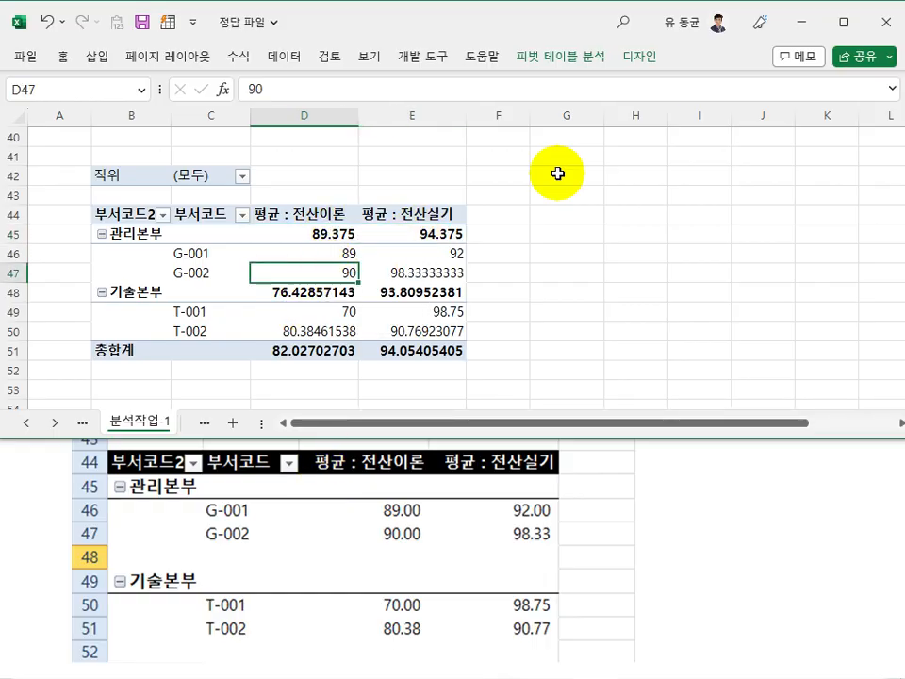
{"action": "left_click", "coordinate": [626, 64]}
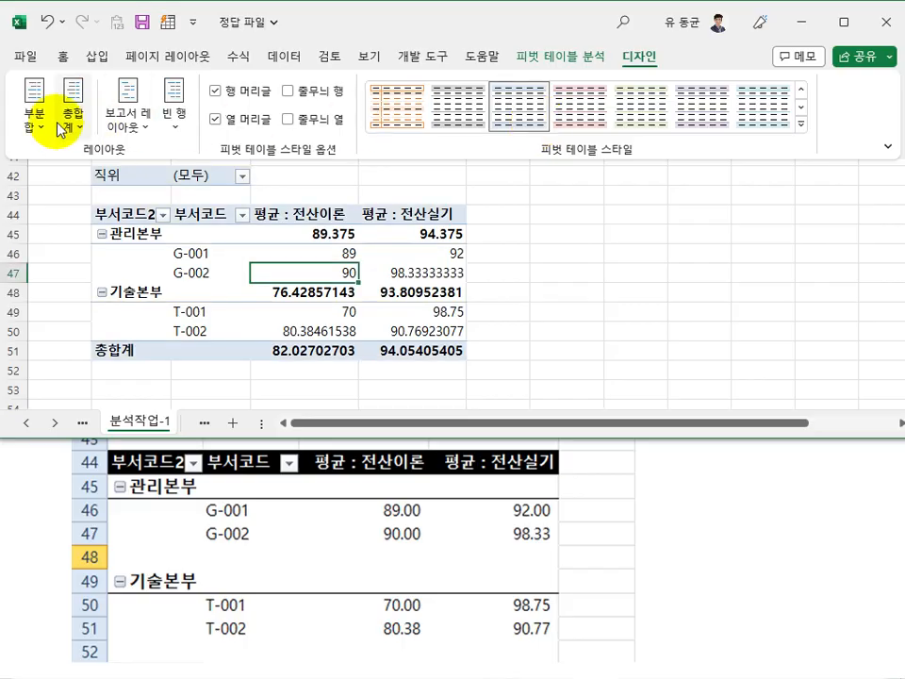
{"action": "left_click", "coordinate": [40, 122]}
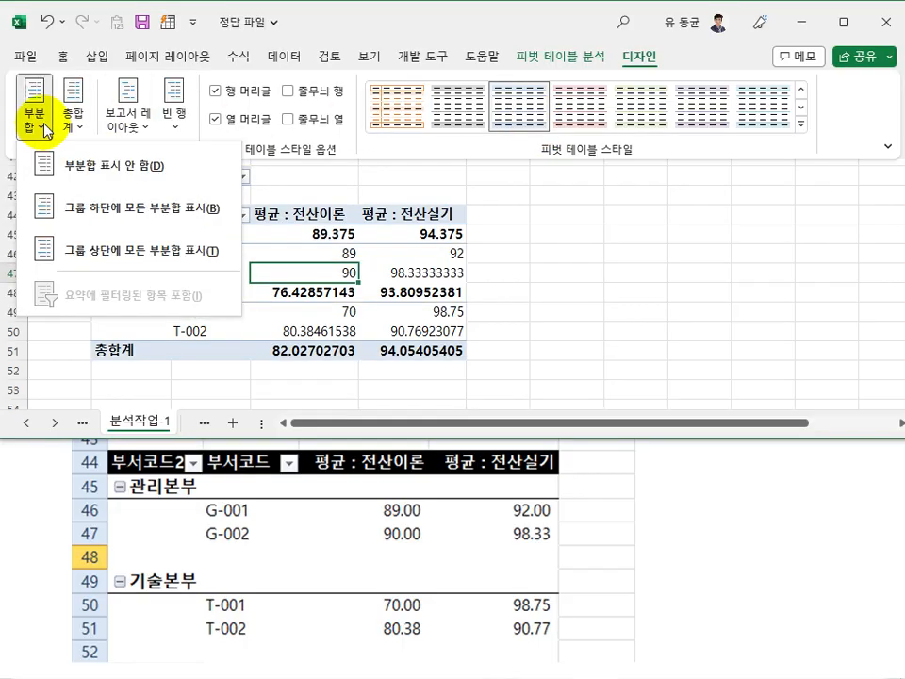
{"action": "left_click", "coordinate": [81, 167]}
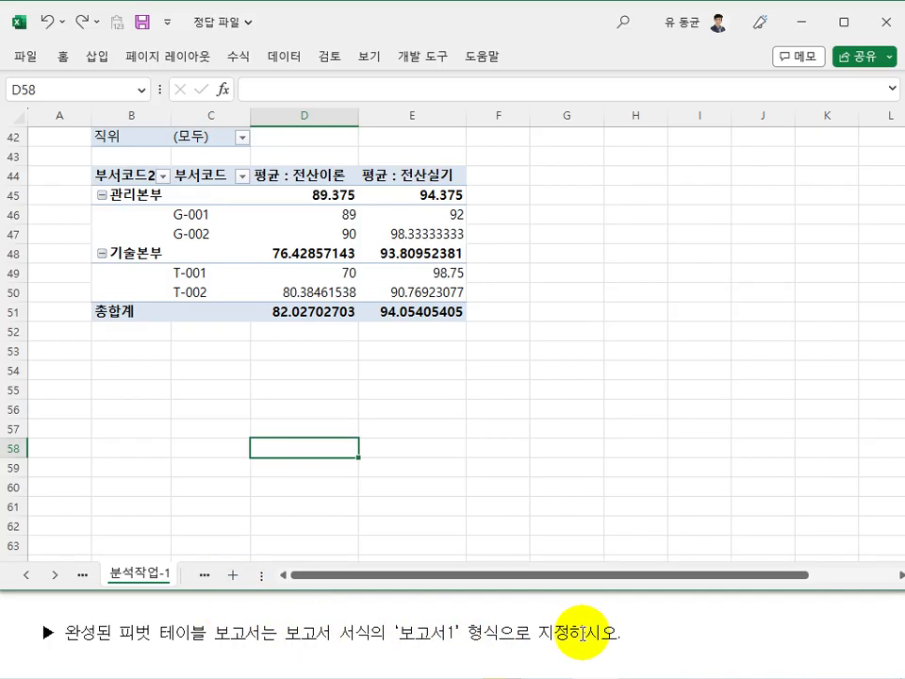
{"action": "left_click", "coordinate": [497, 429]}
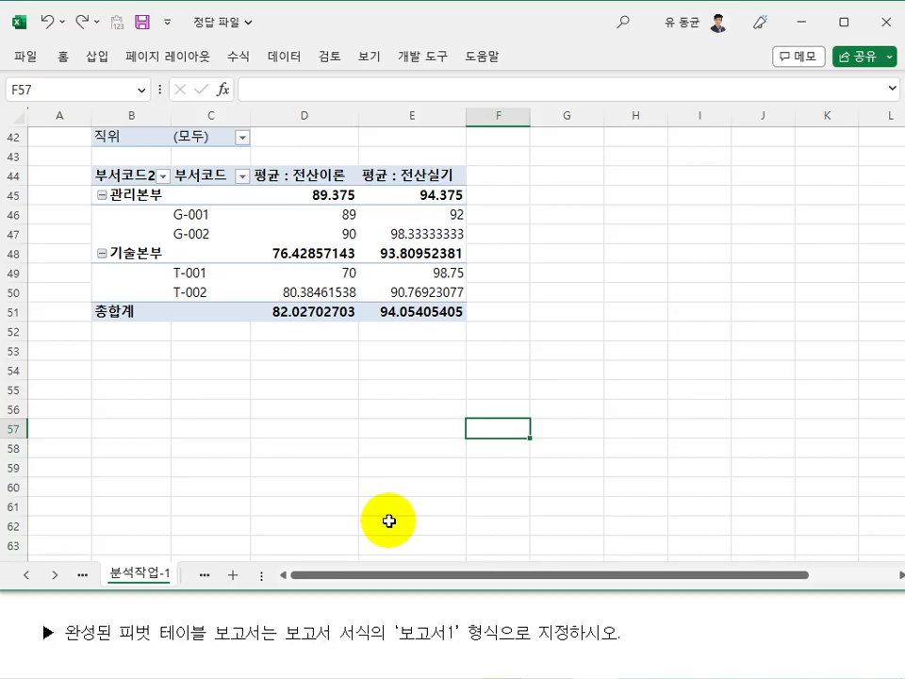
{"action": "left_click", "coordinate": [337, 408]}
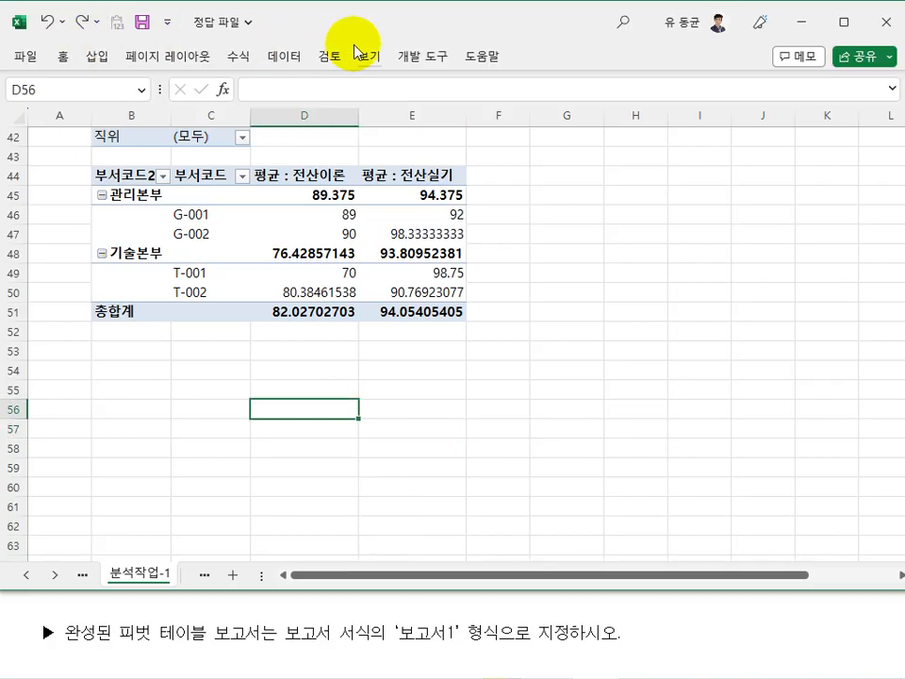
{"action": "left_click", "coordinate": [547, 271]}
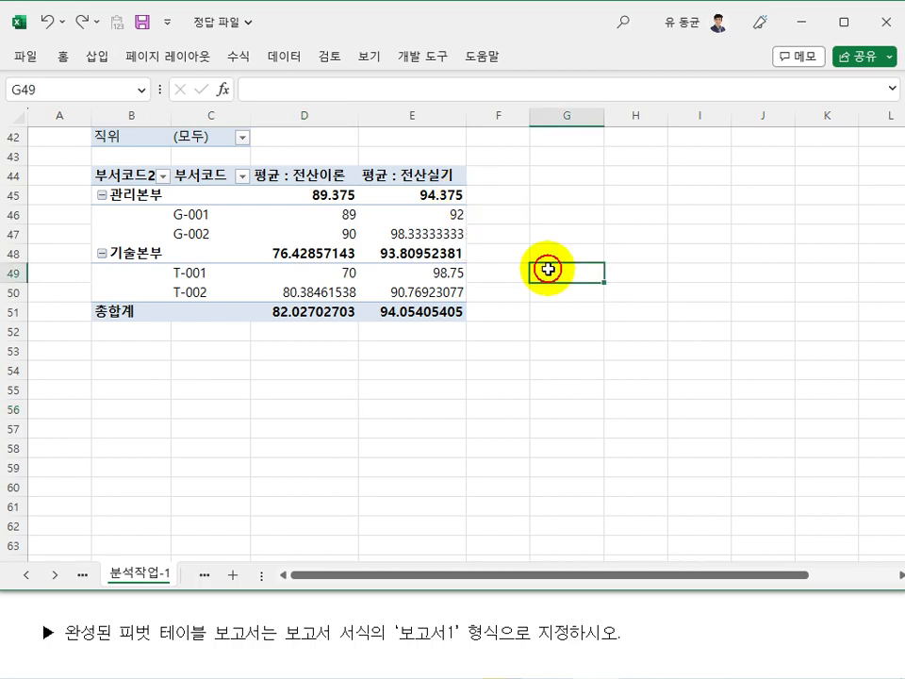
{"action": "left_click", "coordinate": [402, 350]}
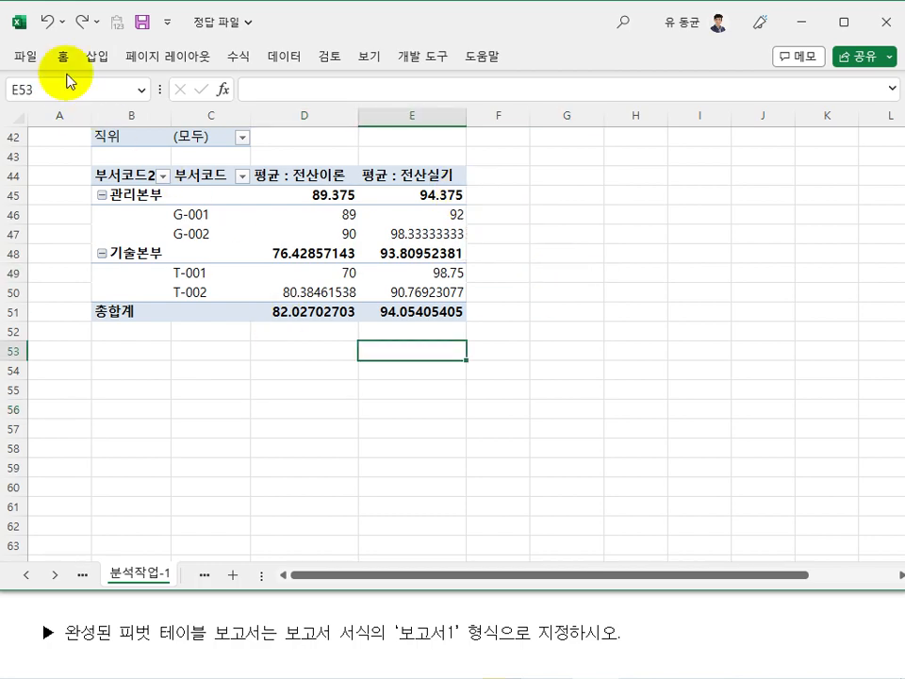
- Add the 자동 서식 command from 모든 명령 to the Quick Access Toolbar for all documents
{"action": "left_click", "coordinate": [25, 59]}
{"action": "left_click", "coordinate": [71, 545]}
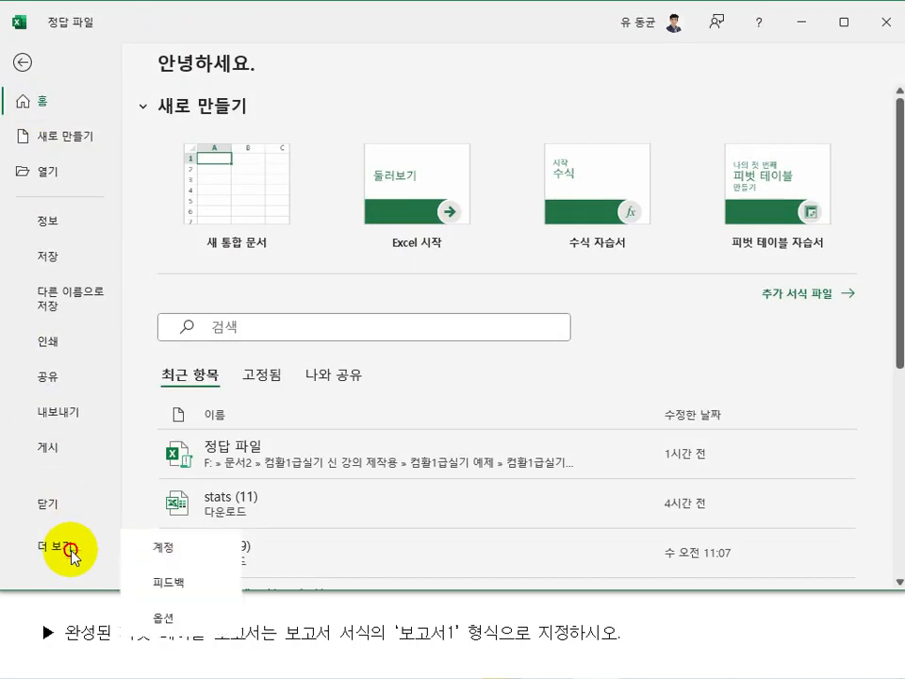
{"action": "left_click", "coordinate": [165, 617]}
{"action": "left_click", "coordinate": [121, 290]}
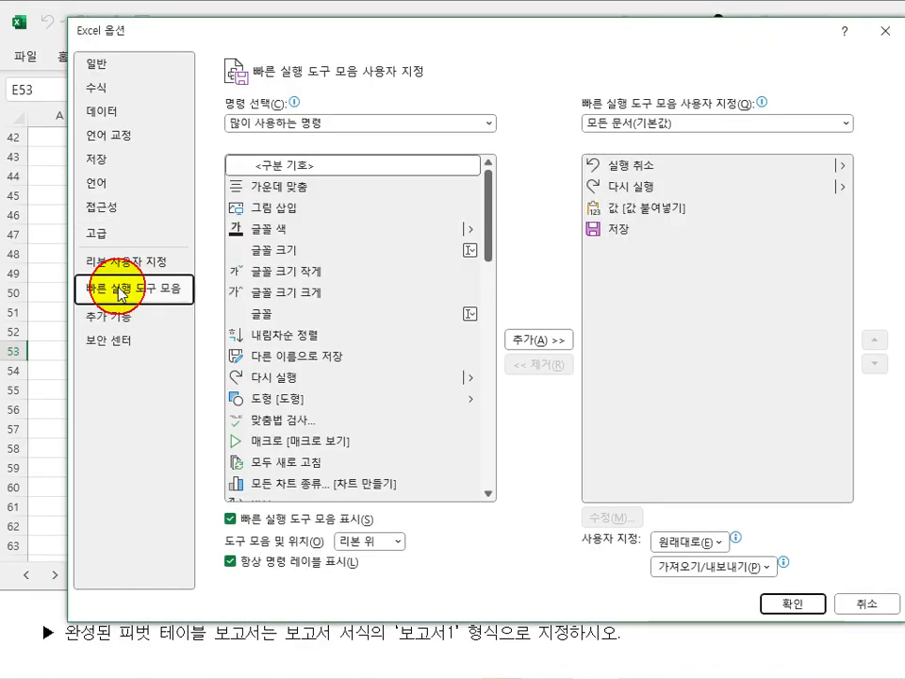
{"action": "left_click", "coordinate": [257, 123]}
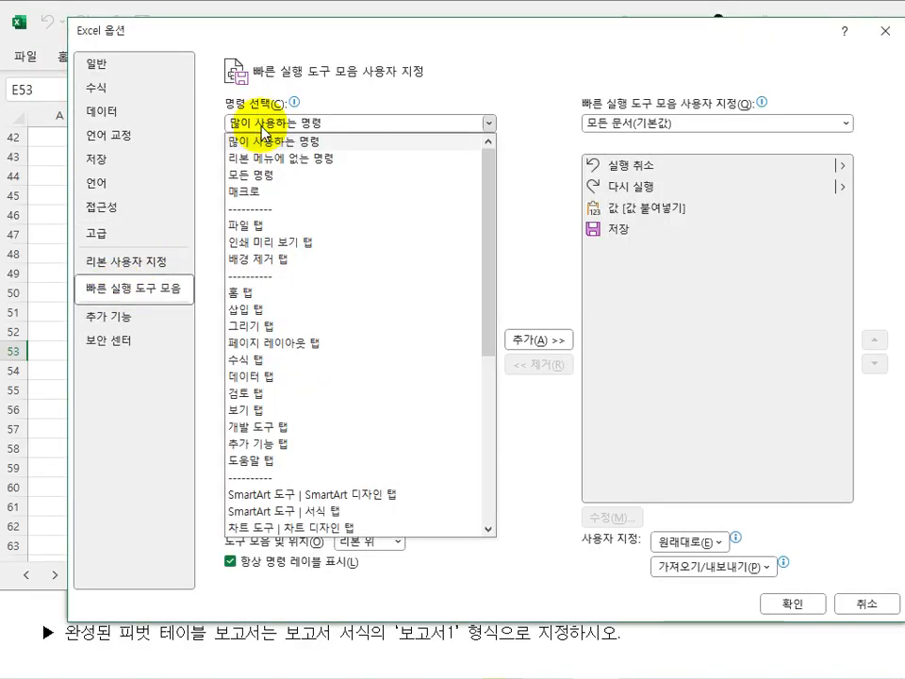
{"action": "left_click", "coordinate": [266, 175]}
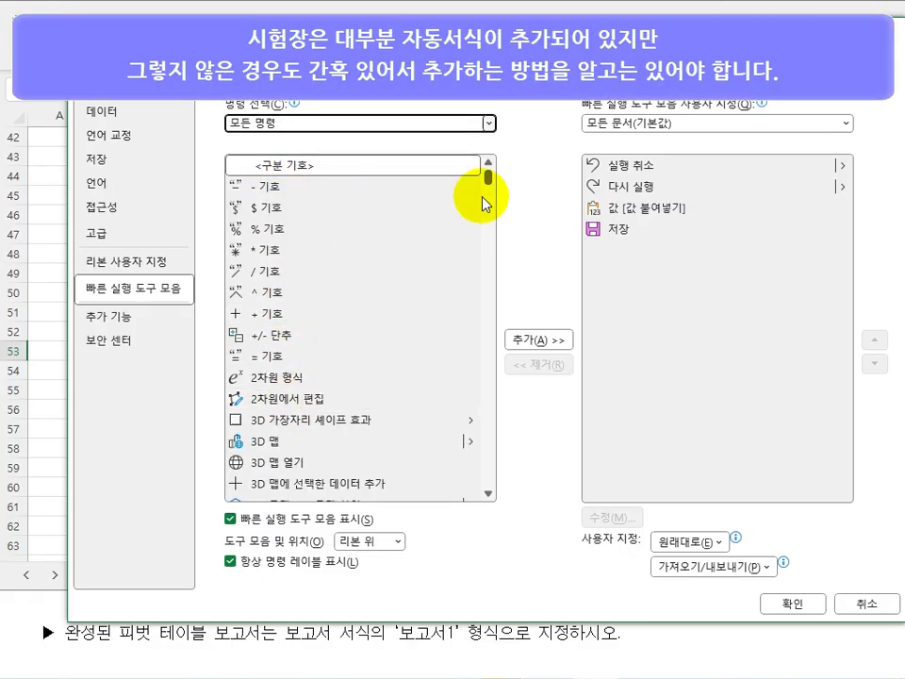
{"action": "left_click_drag", "start_coordinate": [490, 188], "coordinate": [507, 416]}
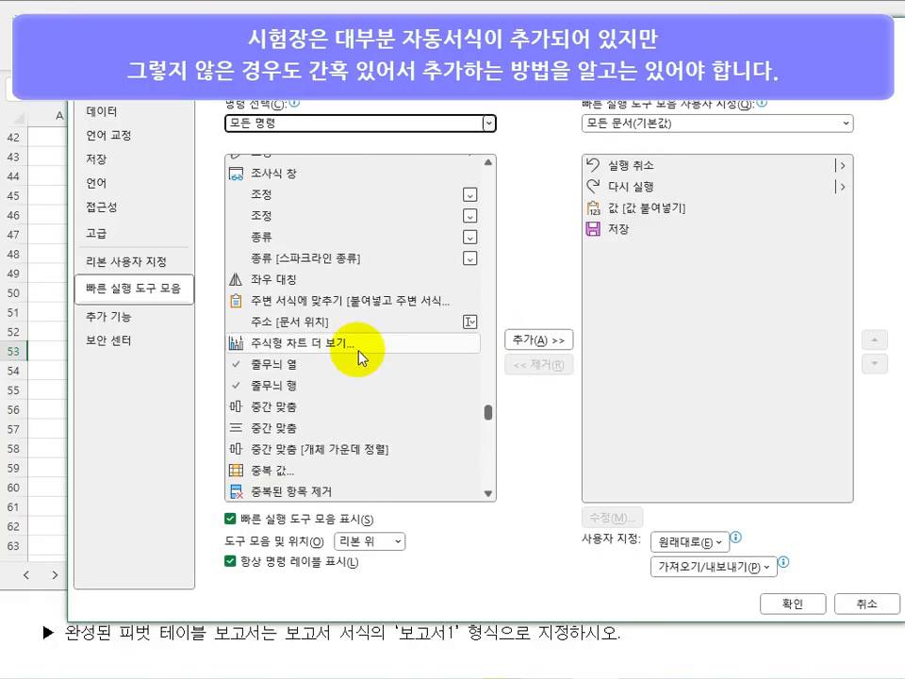
{"action": "scroll", "coordinate": [358, 356], "scroll_direction": "up", "scroll_amount": 12}
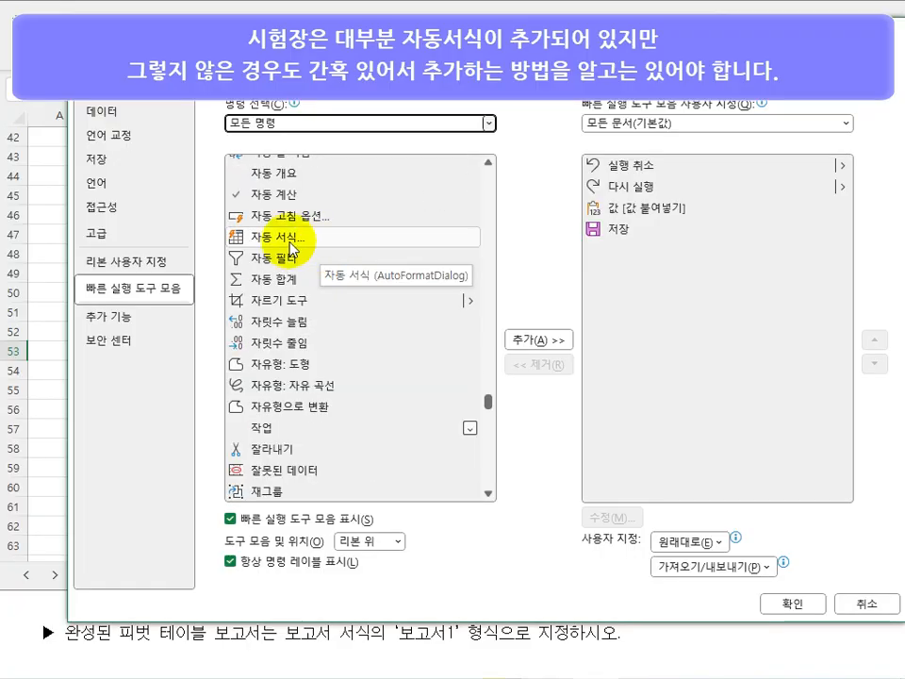
{"action": "left_click", "coordinate": [255, 236]}
{"action": "left_click", "coordinate": [520, 339]}
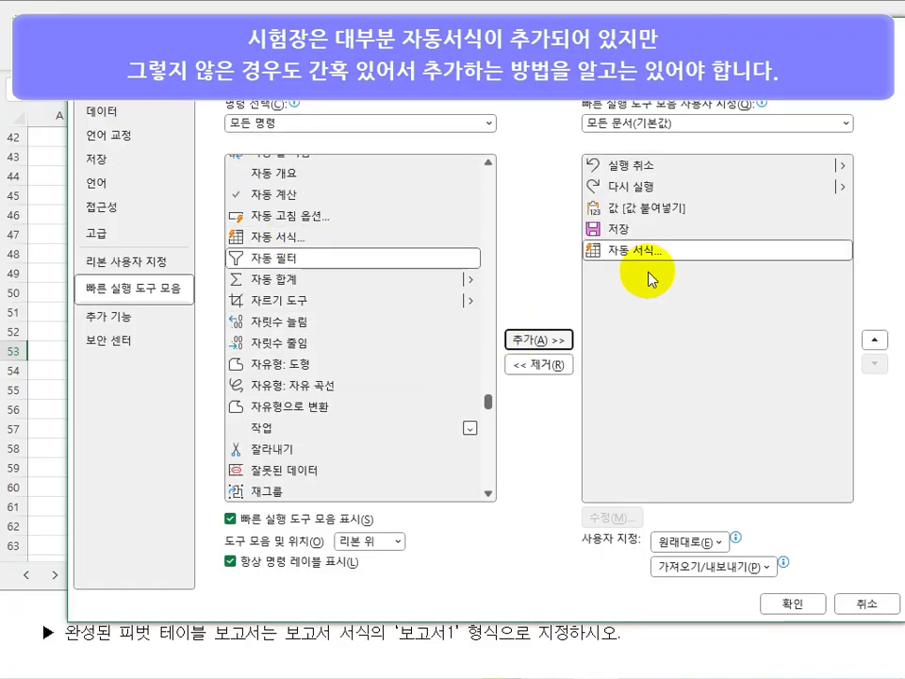
{"action": "left_click", "coordinate": [792, 602]}
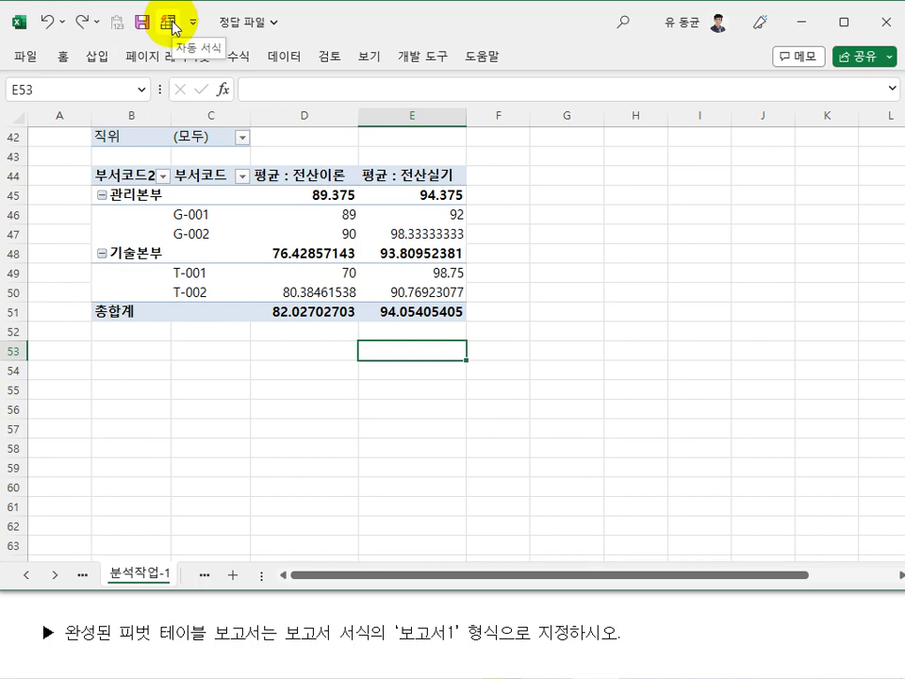
- Show the Quick Access Toolbar below the ribbon, and return it above the ribbon
{"action": "key", "text": "Down"}
{"action": "key", "text": "Down"}
{"action": "key", "text": "Left"}
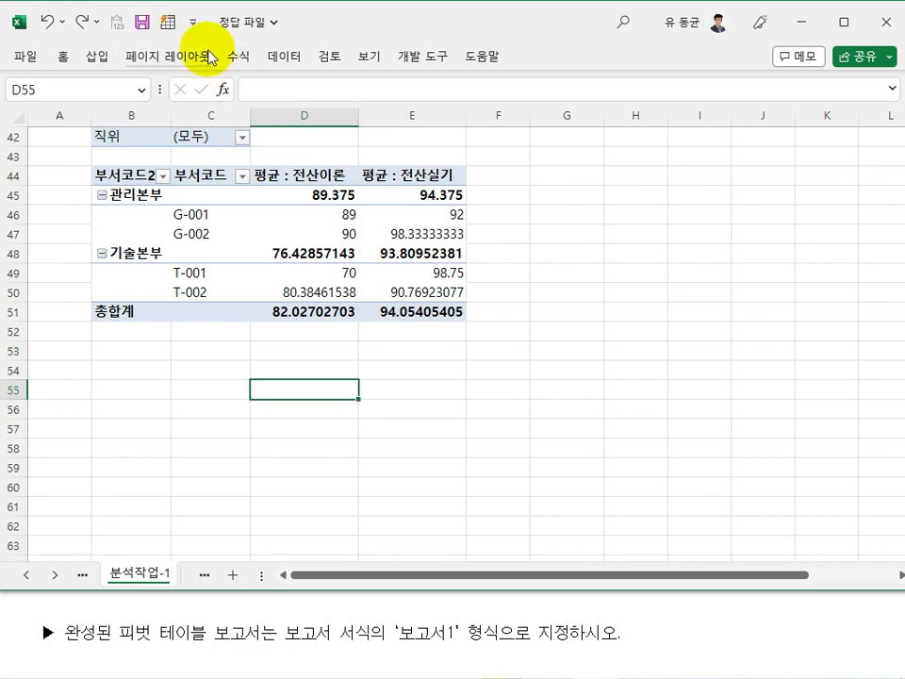
{"action": "left_click", "coordinate": [193, 21]}
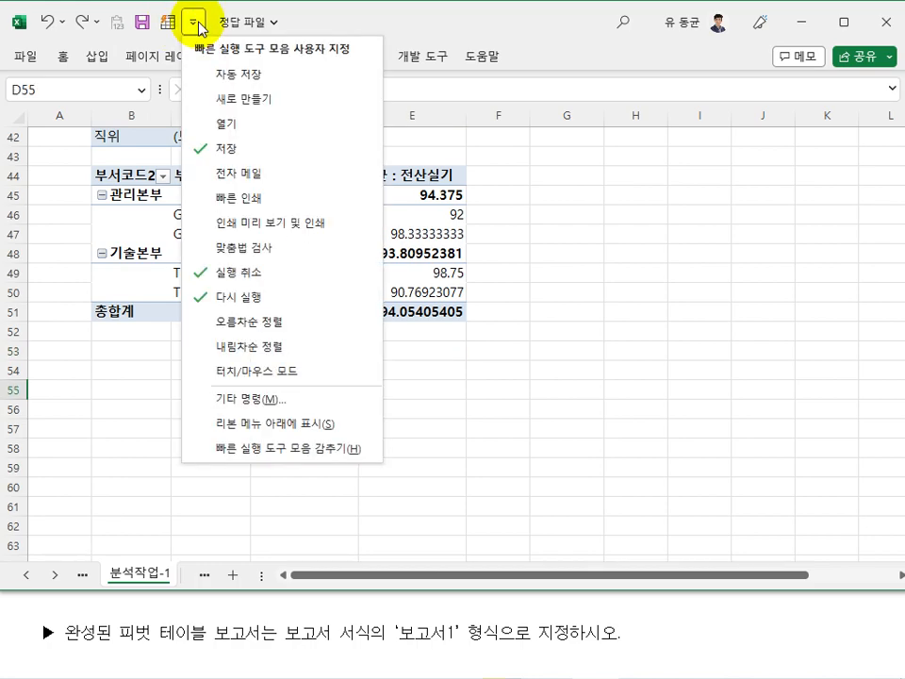
{"action": "left_click", "coordinate": [273, 423]}
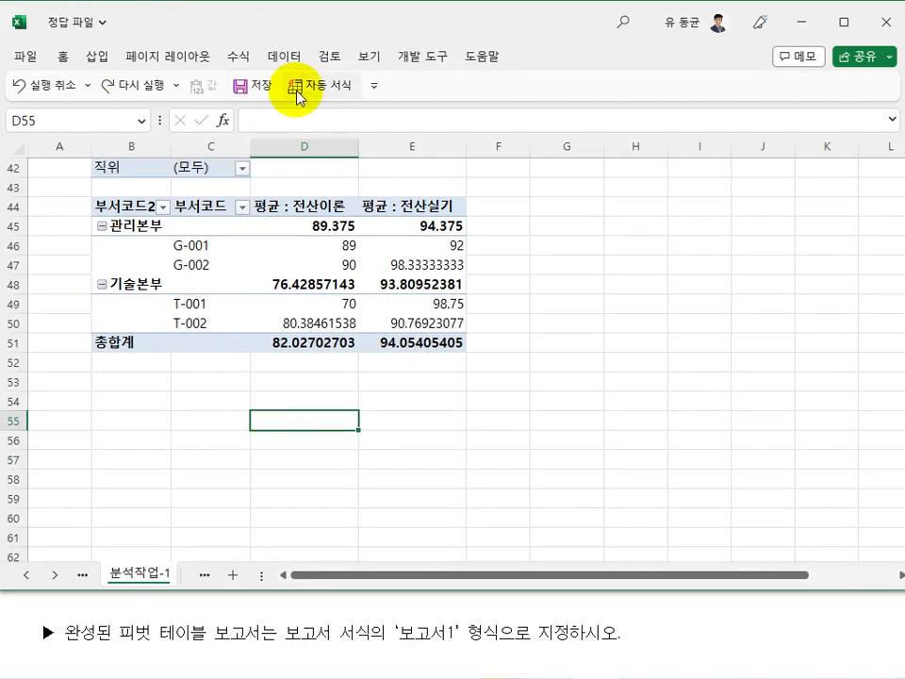
{"action": "left_click", "coordinate": [372, 86]}
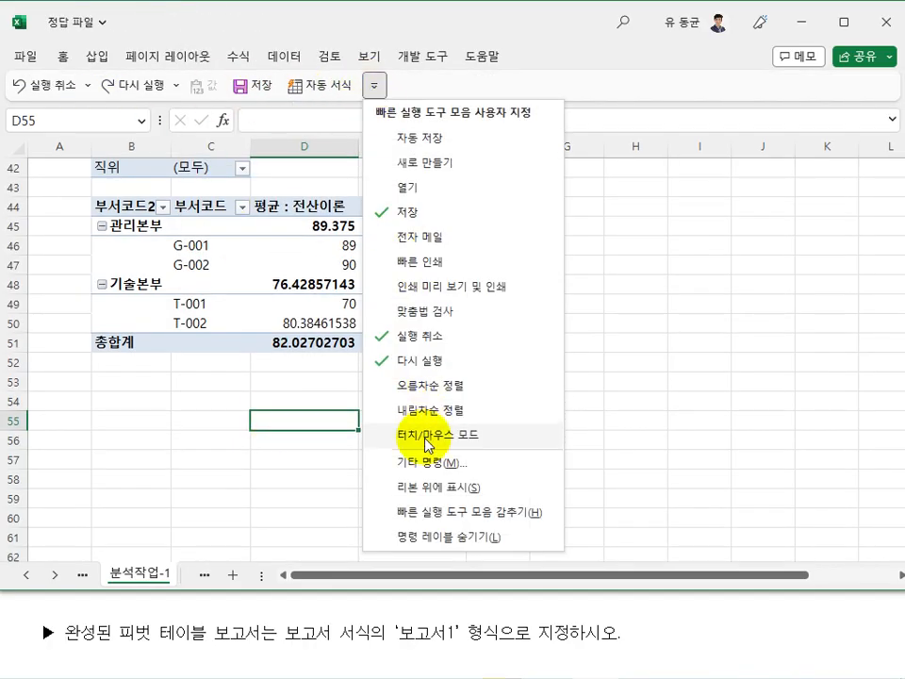
{"action": "left_click", "coordinate": [386, 488]}
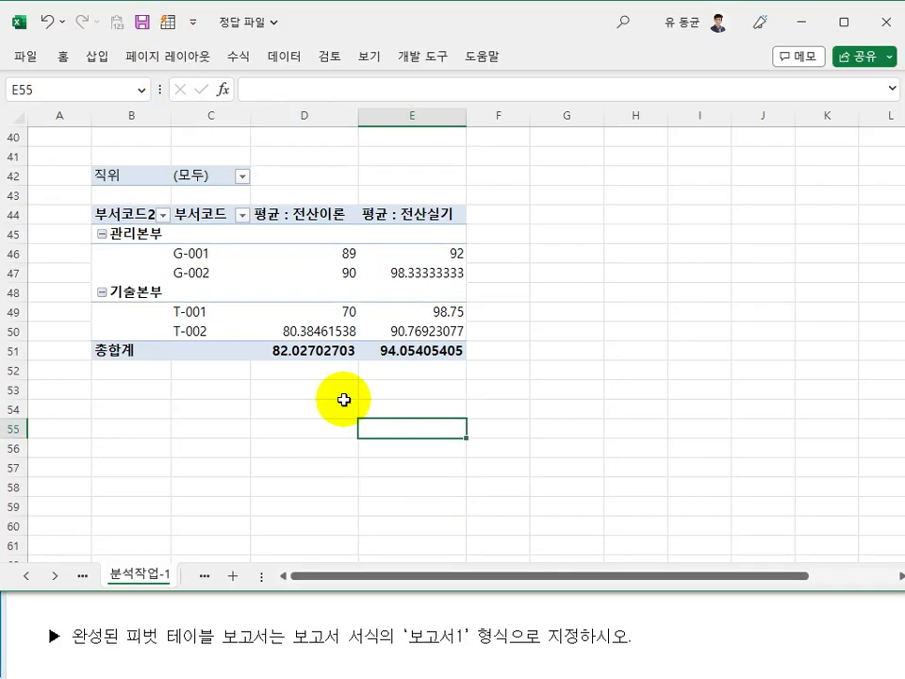
- Apply the 보고서1 report format to the PivotTable with 자동 서식, and deselect the table
{"action": "left_click", "coordinate": [303, 279]}
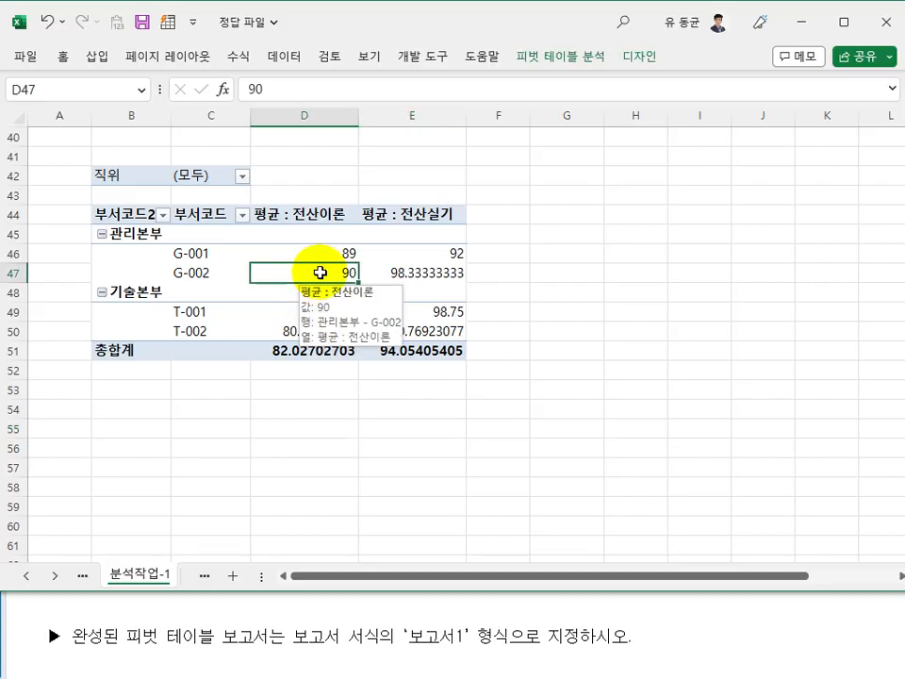
{"action": "left_click", "coordinate": [171, 22]}
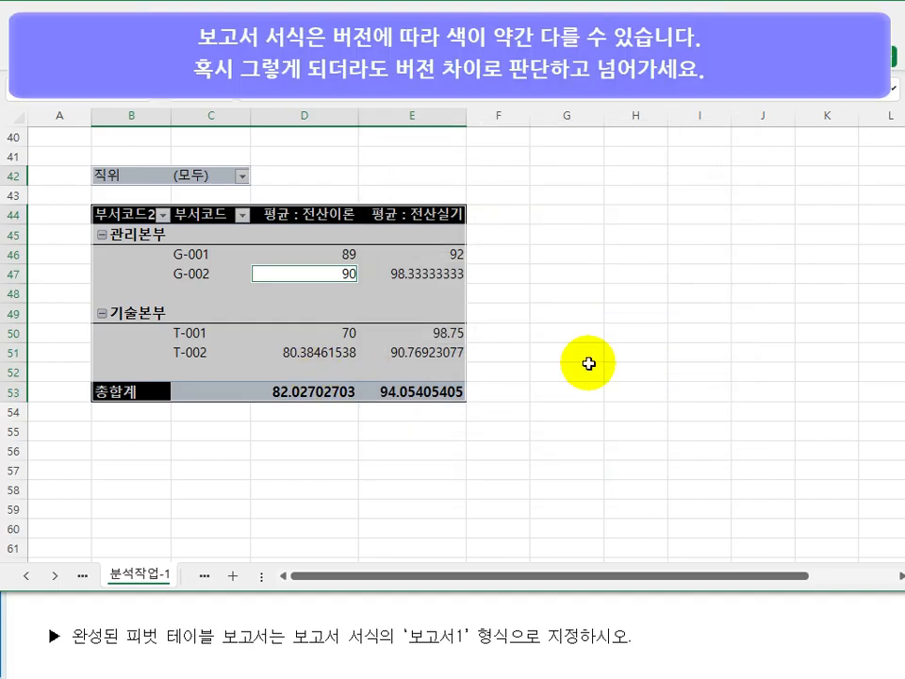
{"action": "left_click", "coordinate": [589, 356]}
{"action": "left_click", "coordinate": [526, 410]}
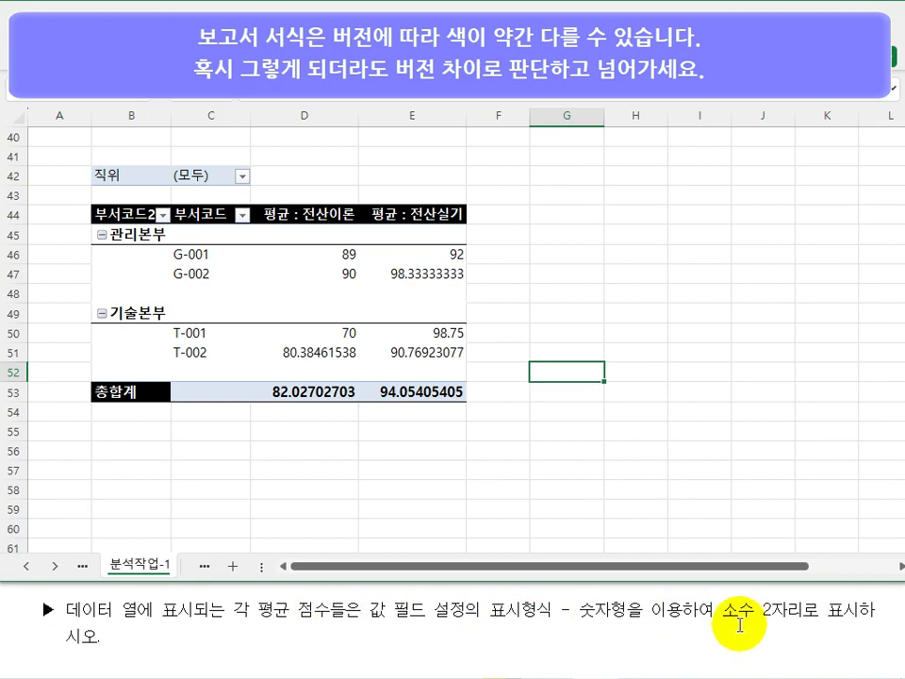
- Examine the average scores in D46:E53 against the instruction calling for a number format with two decimals
{"action": "left_click", "coordinate": [468, 468]}
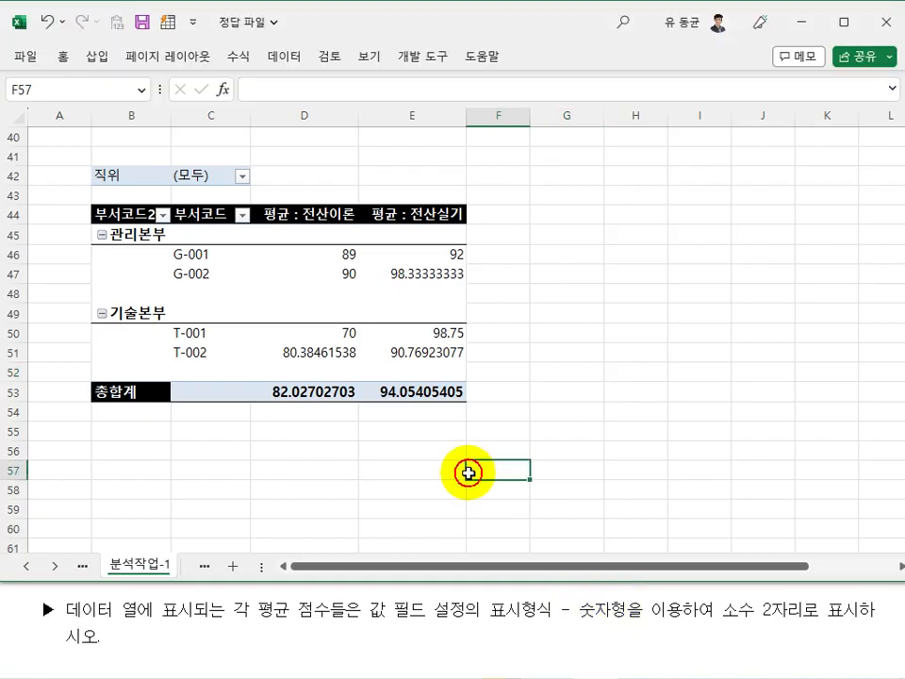
{"action": "left_click", "coordinate": [313, 250]}
{"action": "left_click_drag", "start_coordinate": [313, 250], "coordinate": [434, 396]}
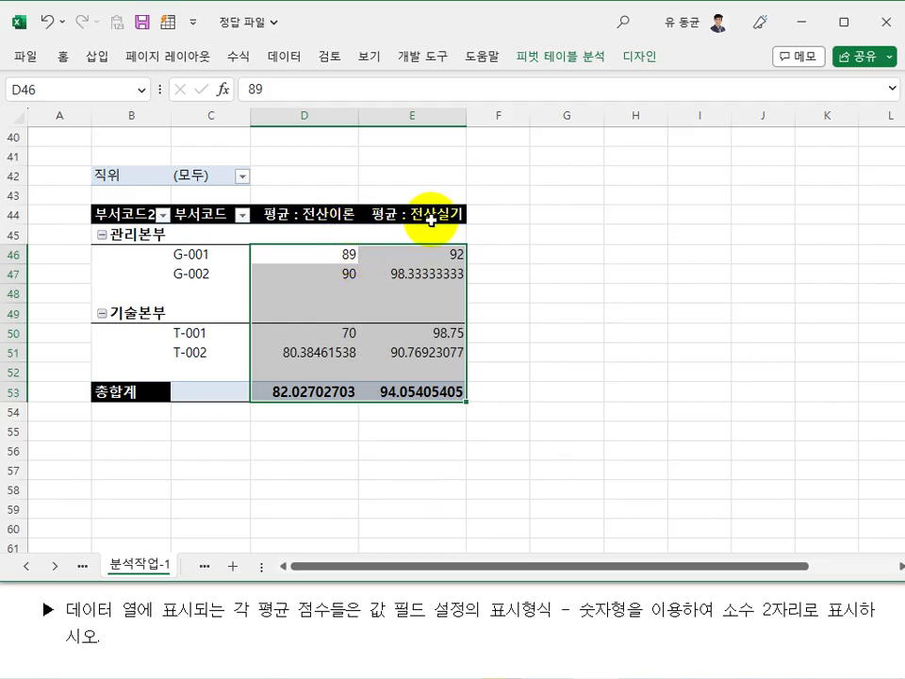
{"action": "left_click", "coordinate": [591, 312]}
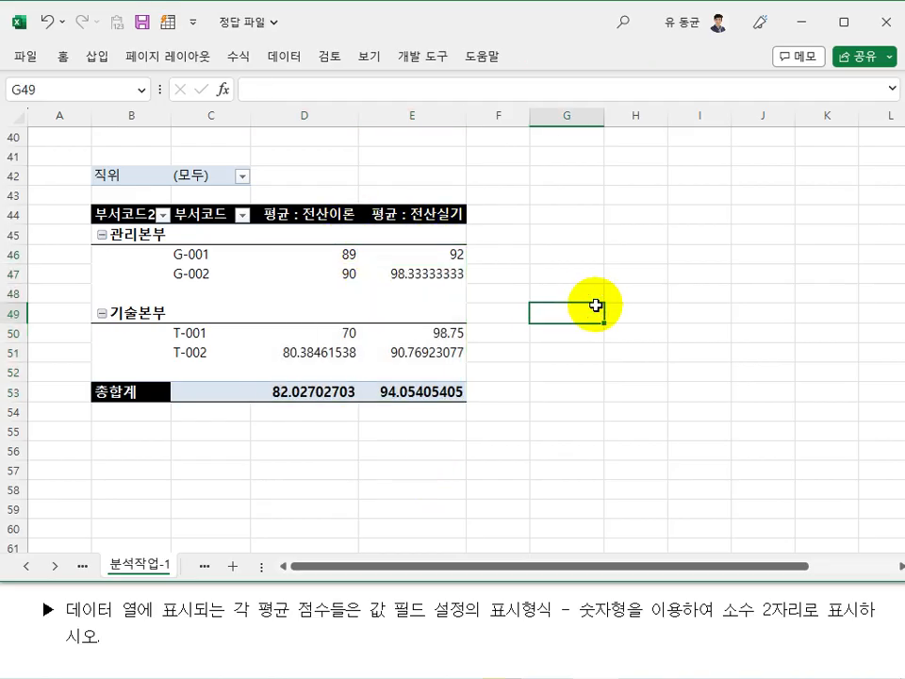
- Format the 전산이론 average field as 숫자 with 2 decimal places through its value field settings, and check the column
{"action": "left_click", "coordinate": [340, 253]}
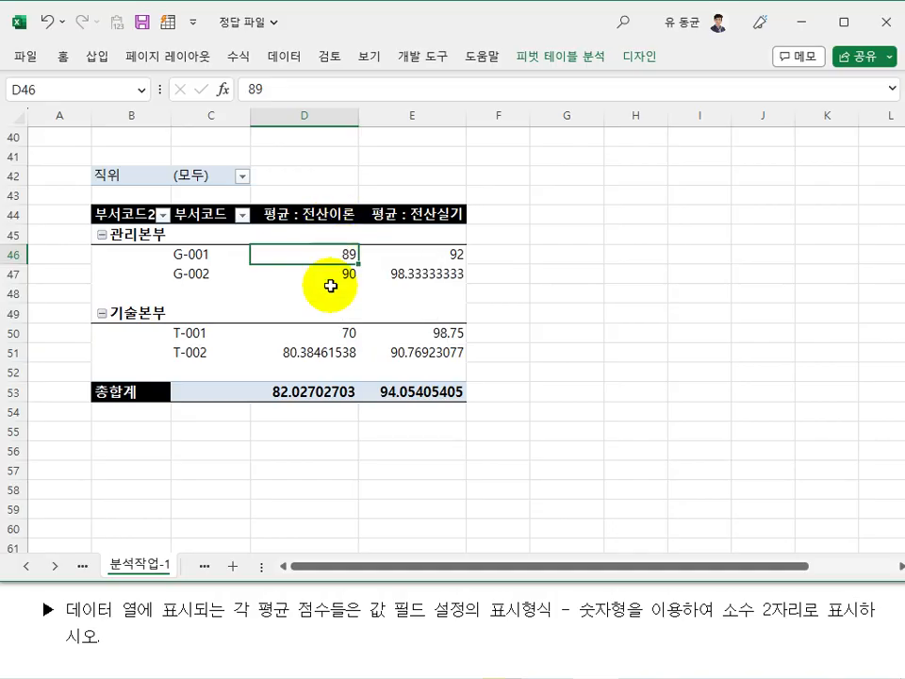
{"action": "right_click", "coordinate": [330, 264]}
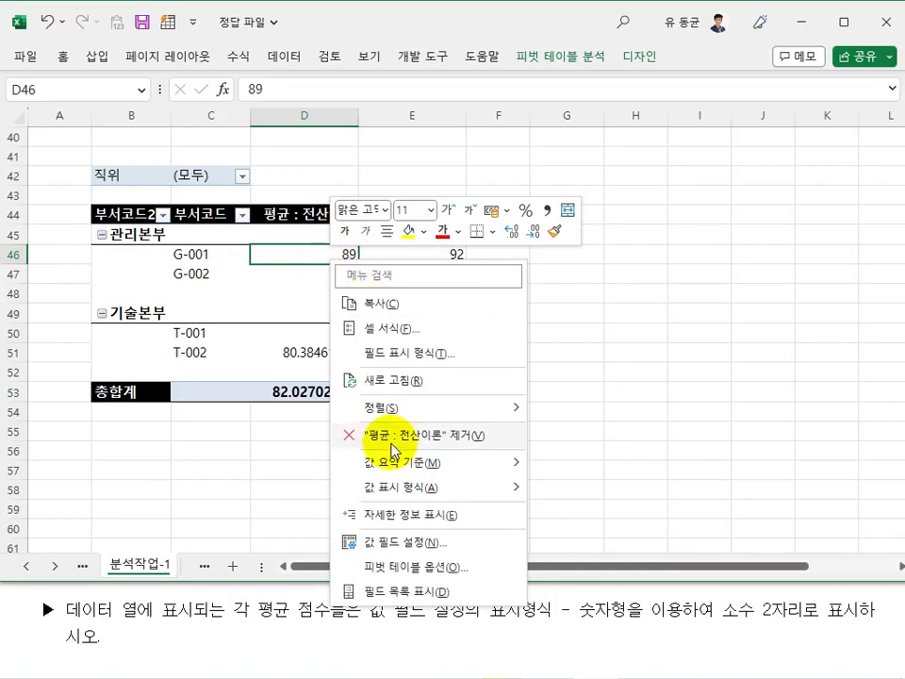
{"action": "left_click", "coordinate": [399, 544]}
{"action": "left_click", "coordinate": [479, 460]}
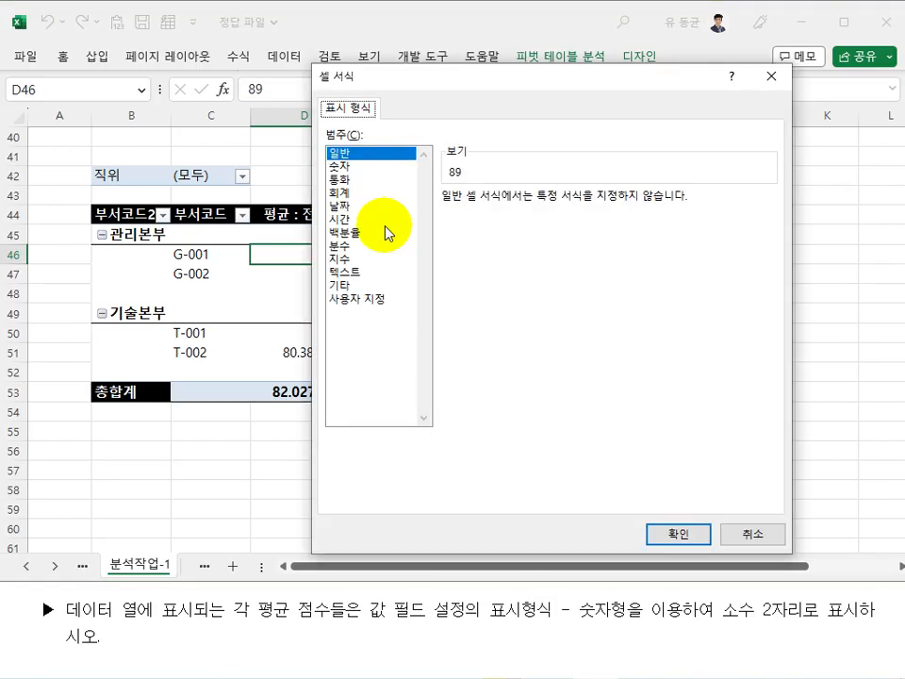
{"action": "left_click", "coordinate": [364, 177]}
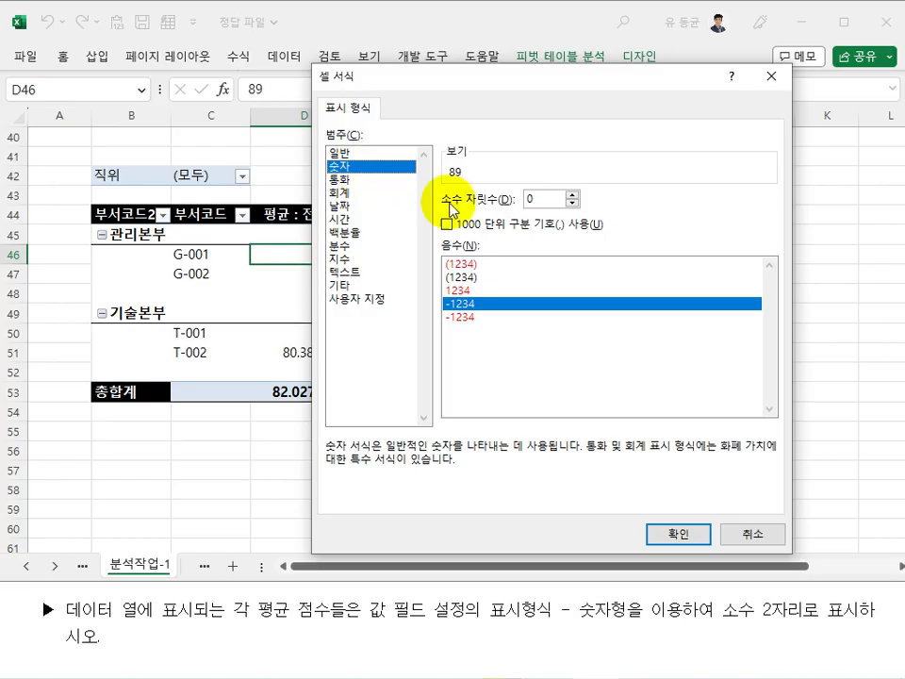
{"action": "left_click", "coordinate": [572, 194]}
{"action": "left_click", "coordinate": [572, 194]}
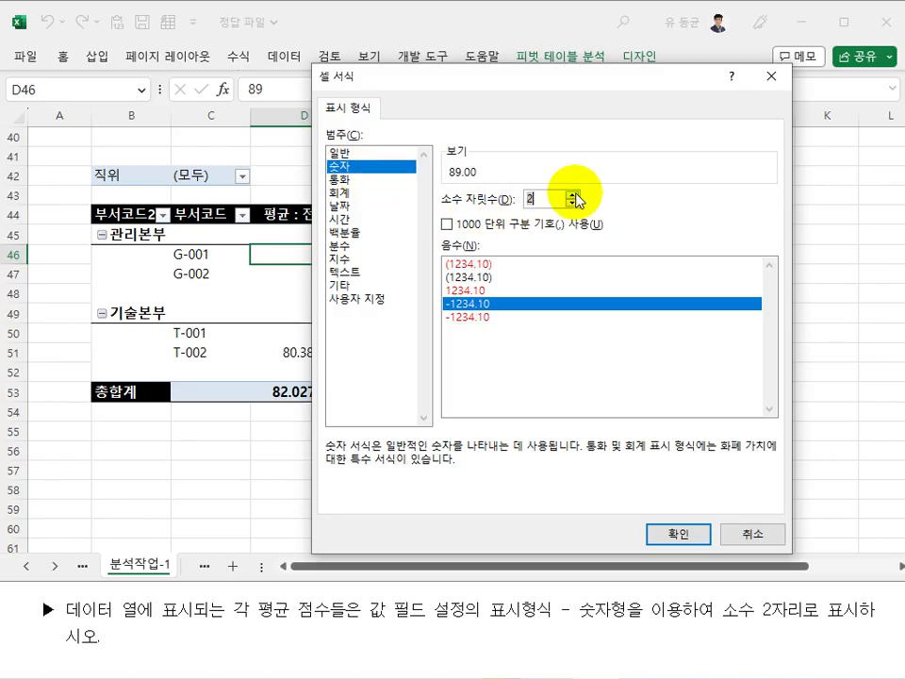
{"action": "left_click", "coordinate": [669, 533]}
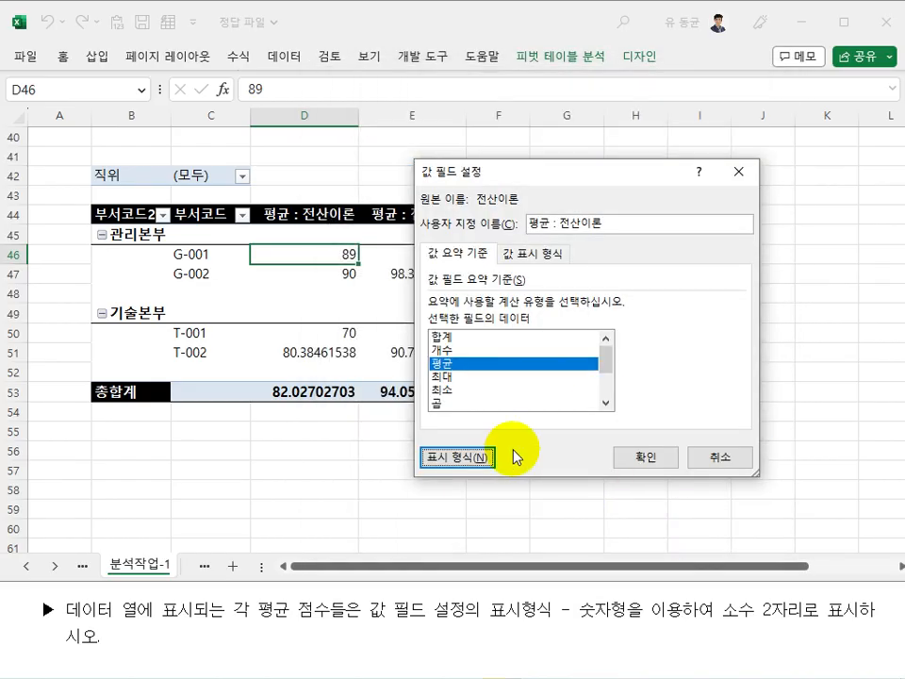
{"action": "left_click", "coordinate": [645, 460]}
{"action": "left_click", "coordinate": [494, 446]}
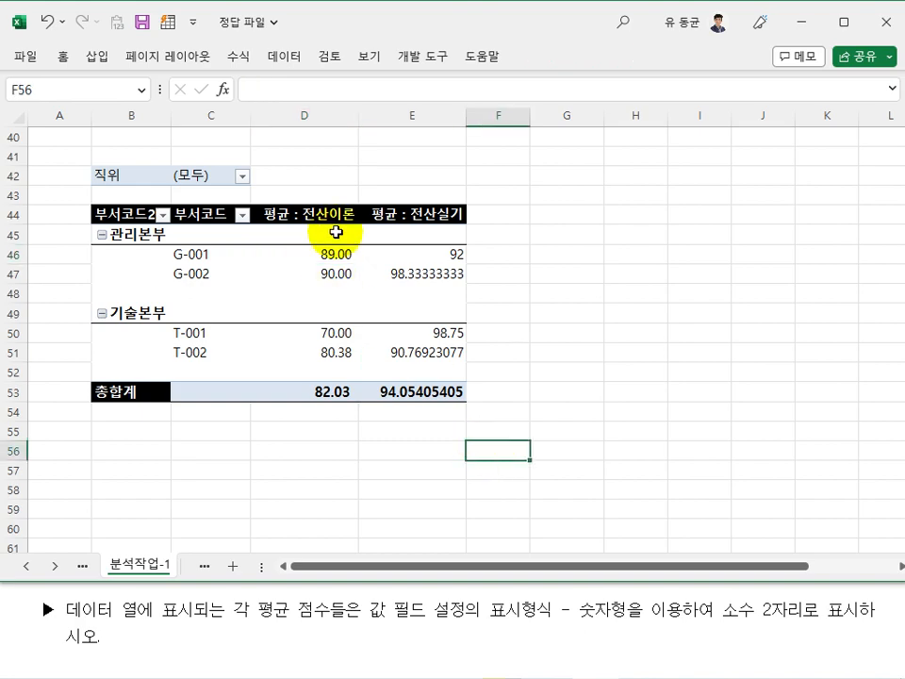
{"action": "left_click_drag", "start_coordinate": [335, 252], "coordinate": [337, 394]}
{"action": "left_click", "coordinate": [557, 390]}
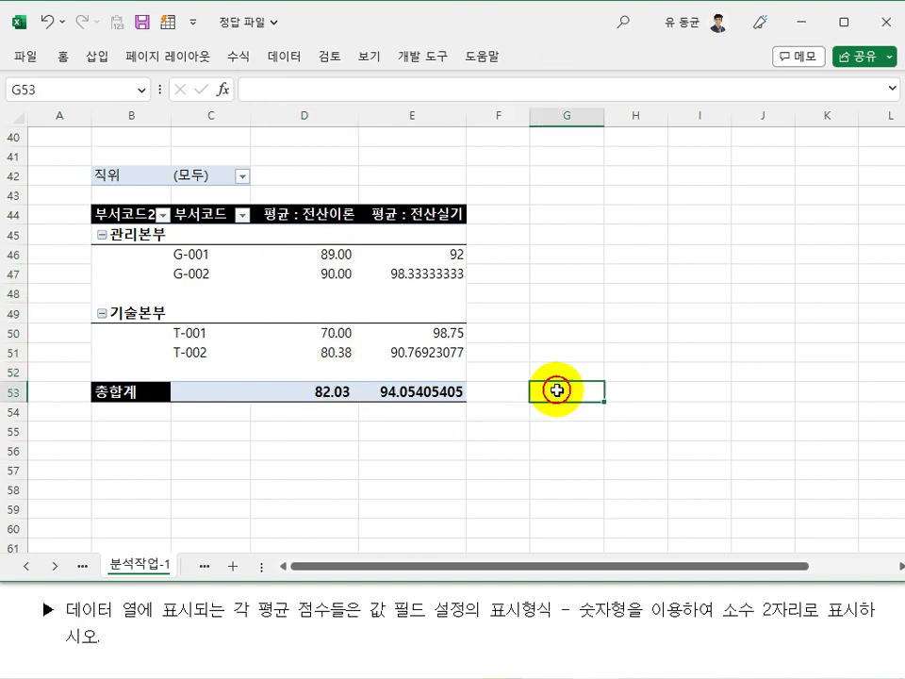
- Format the 전산실기 average field as 숫자 with 2 decimal places through its value field settings
{"action": "left_click", "coordinate": [407, 270]}
{"action": "right_click", "coordinate": [406, 272]}
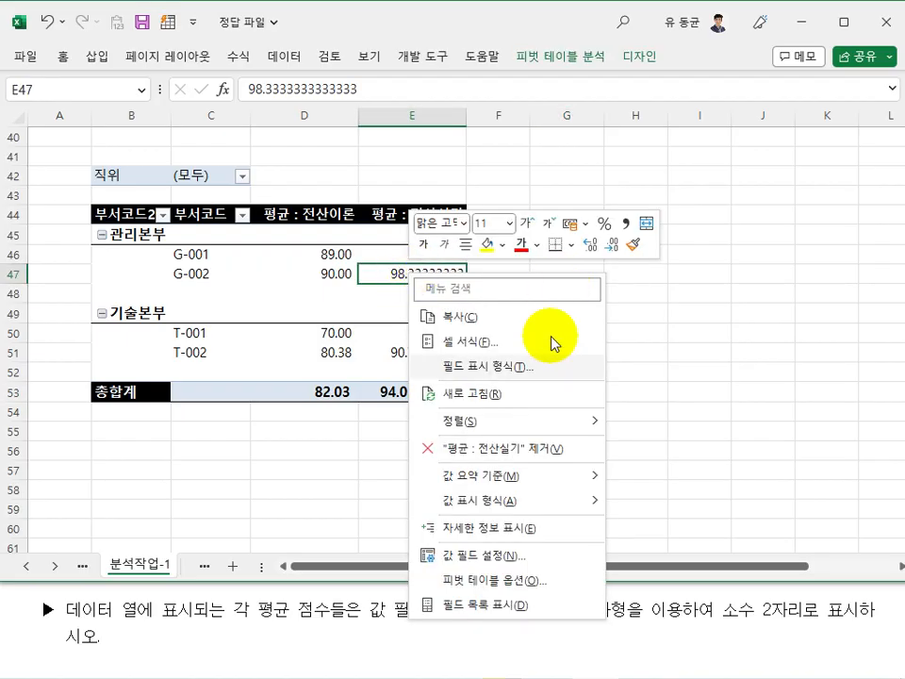
{"action": "left_click", "coordinate": [553, 559]}
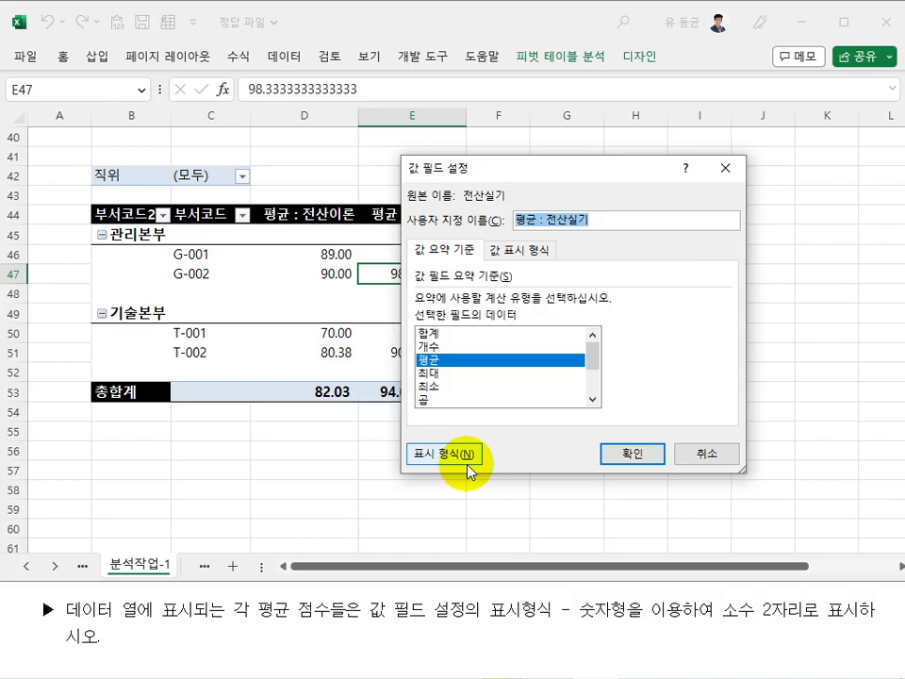
{"action": "left_click", "coordinate": [461, 454]}
{"action": "left_click", "coordinate": [379, 157]}
{"action": "left_click", "coordinate": [614, 187]}
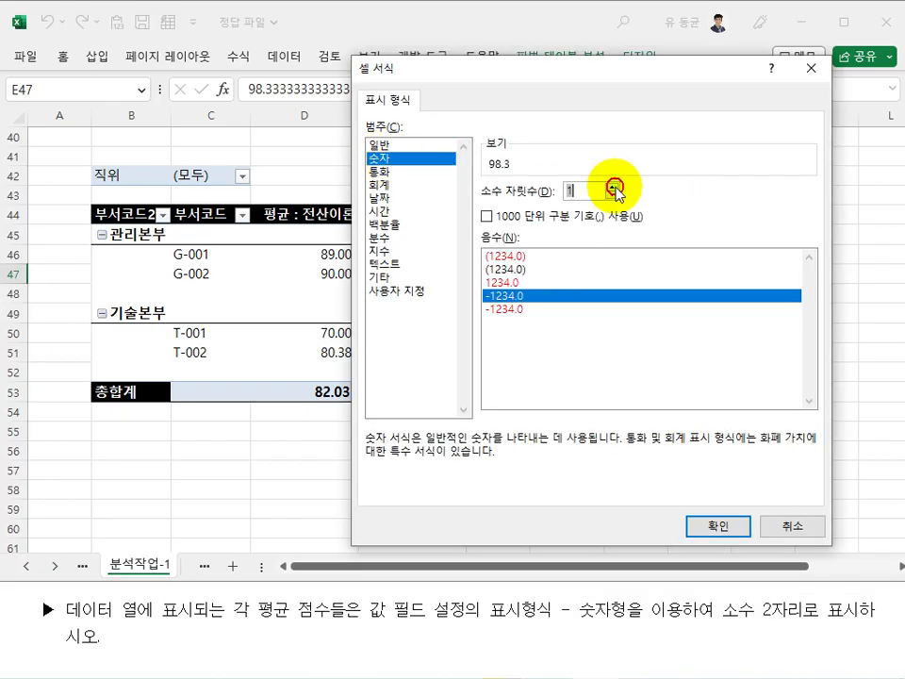
{"action": "left_click", "coordinate": [613, 187]}
{"action": "left_click", "coordinate": [714, 525]}
{"action": "left_click", "coordinate": [638, 458]}
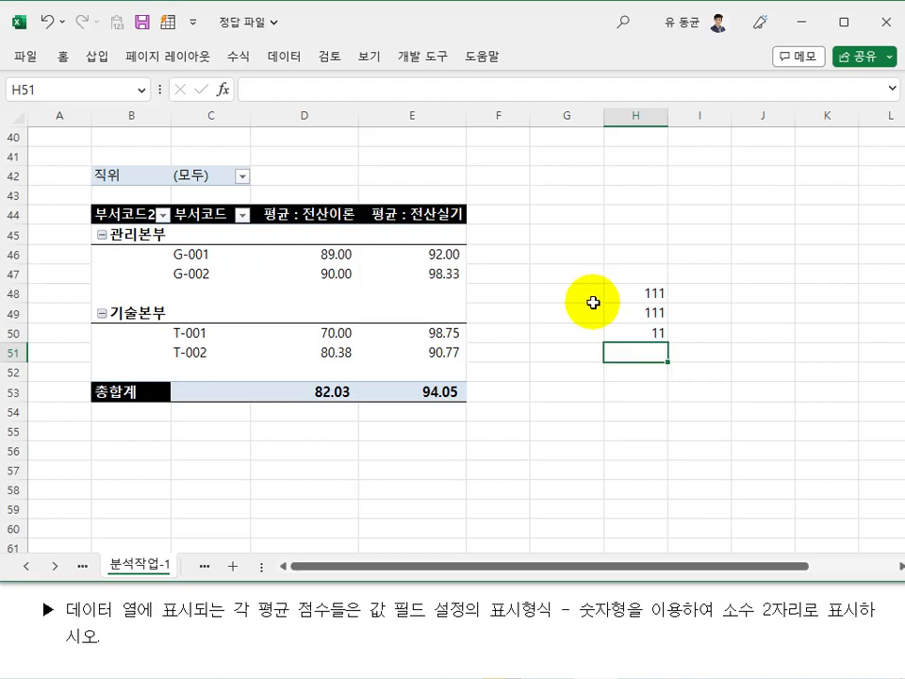
- Compare where the 셀 서식 command is offered for the sample numbers in H48:H50 and for the PivotTable averages in D46:E53
{"action": "left_click", "coordinate": [587, 301]}
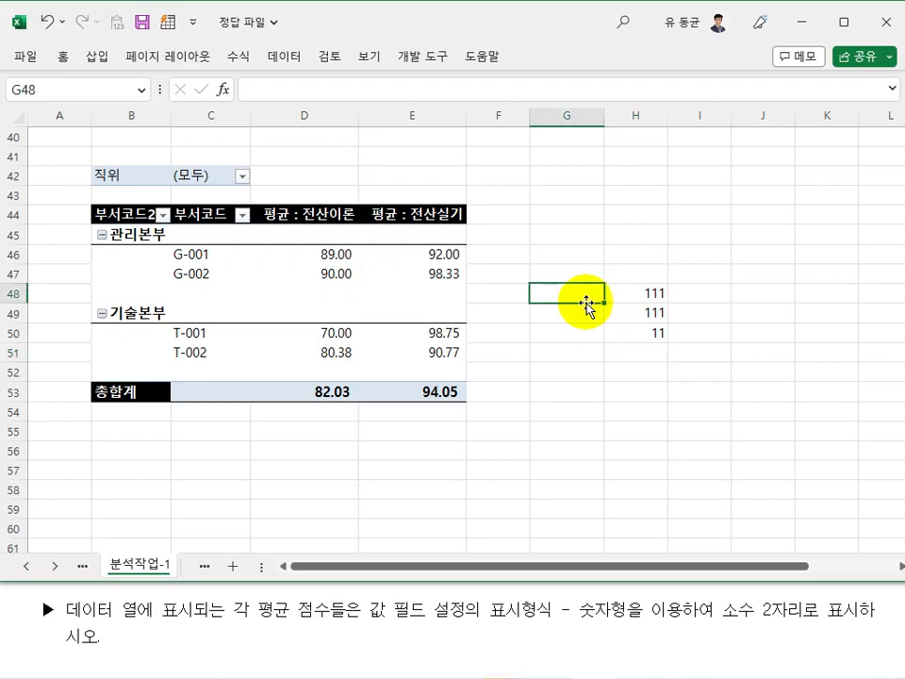
{"action": "left_click_drag", "start_coordinate": [630, 292], "coordinate": [646, 319]}
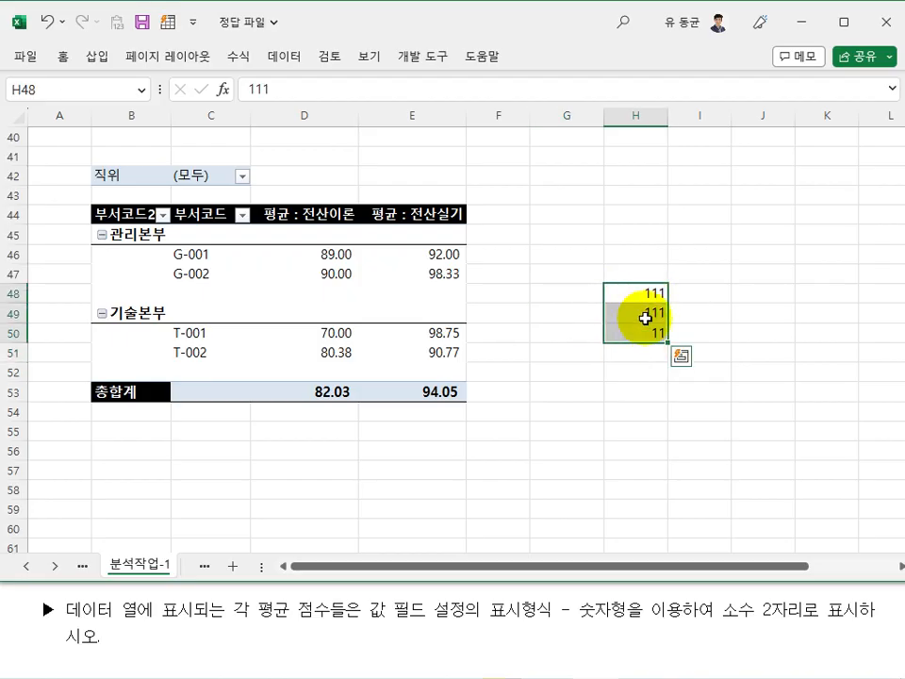
{"action": "right_click", "coordinate": [645, 316]}
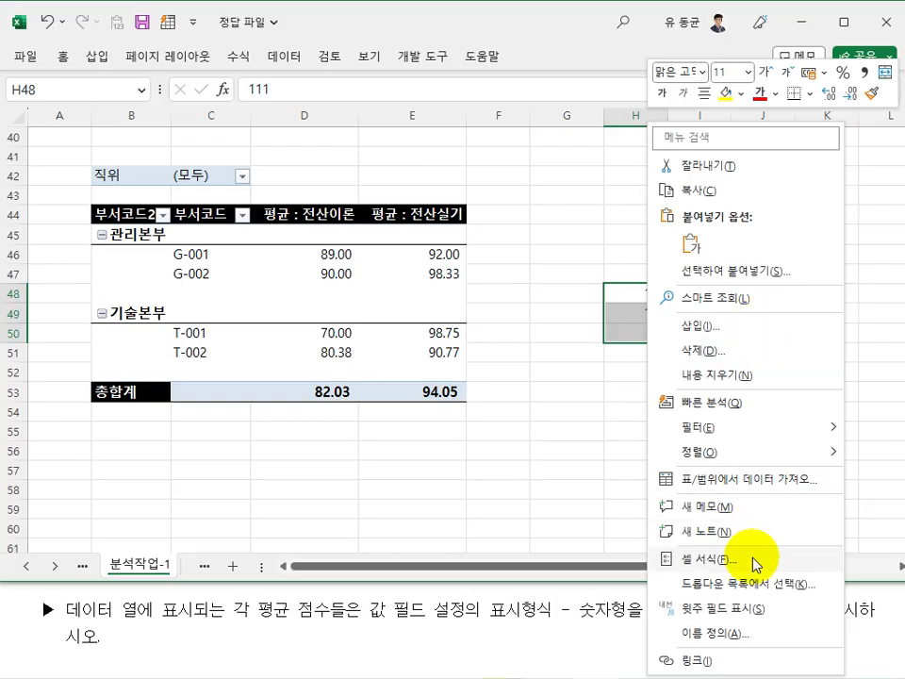
{"action": "left_click", "coordinate": [540, 498]}
{"action": "left_click", "coordinate": [539, 448]}
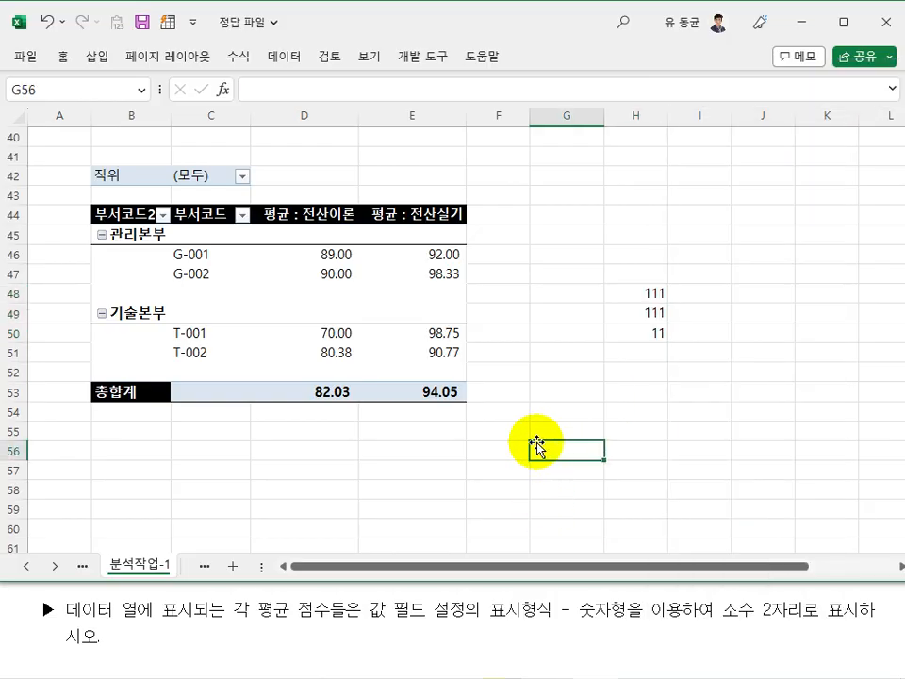
{"action": "left_click_drag", "start_coordinate": [310, 261], "coordinate": [424, 383]}
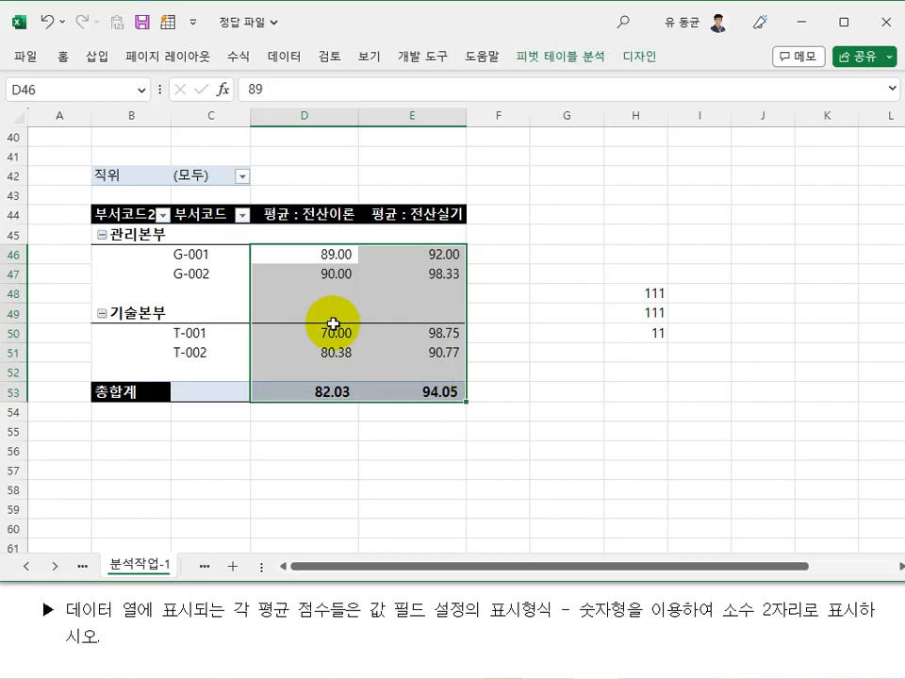
{"action": "right_click", "coordinate": [335, 279]}
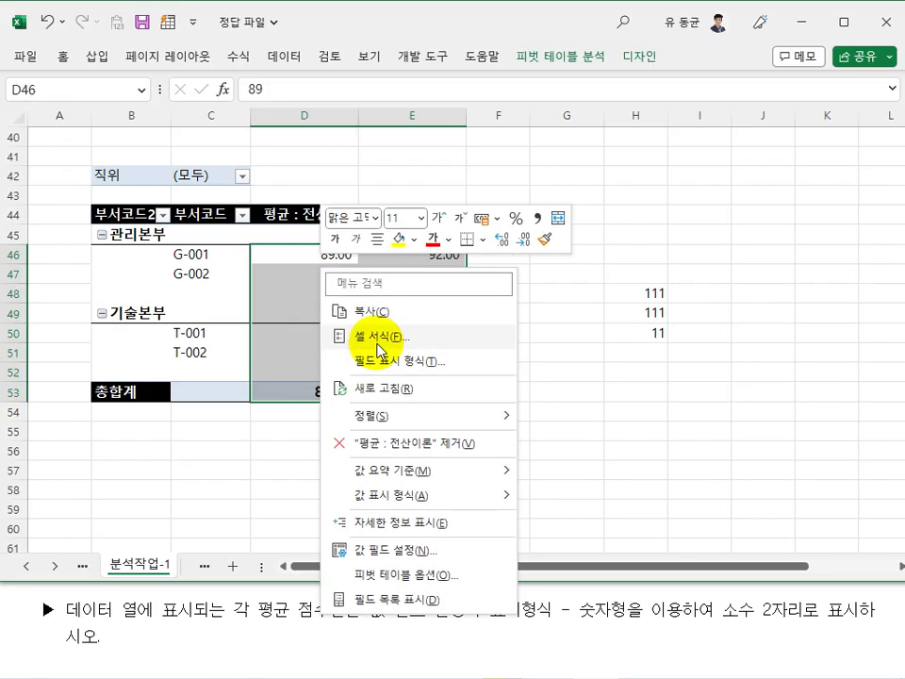
{"action": "left_click", "coordinate": [572, 394]}
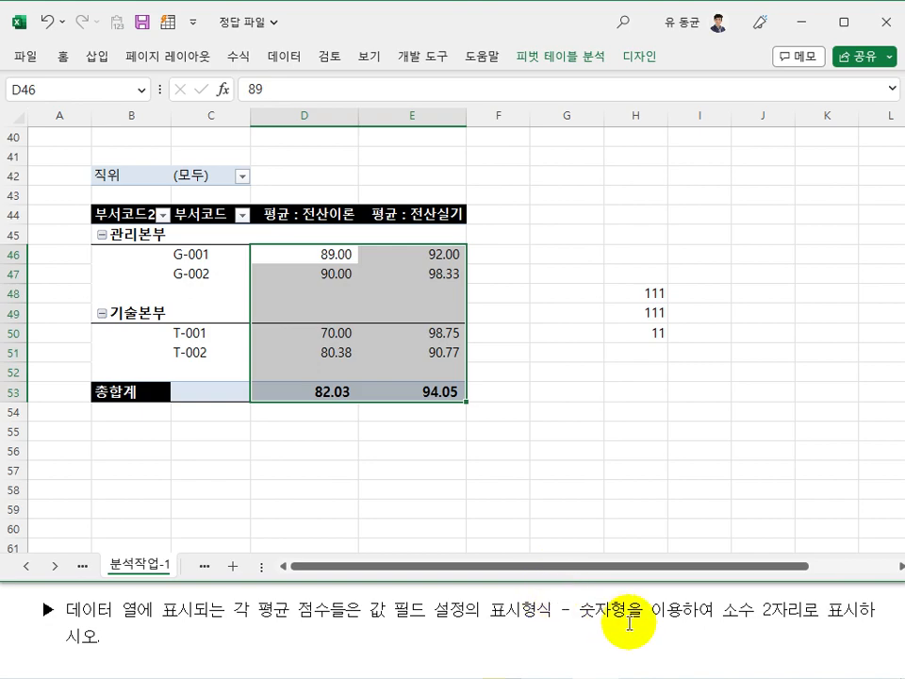
{"action": "left_click", "coordinate": [608, 468]}
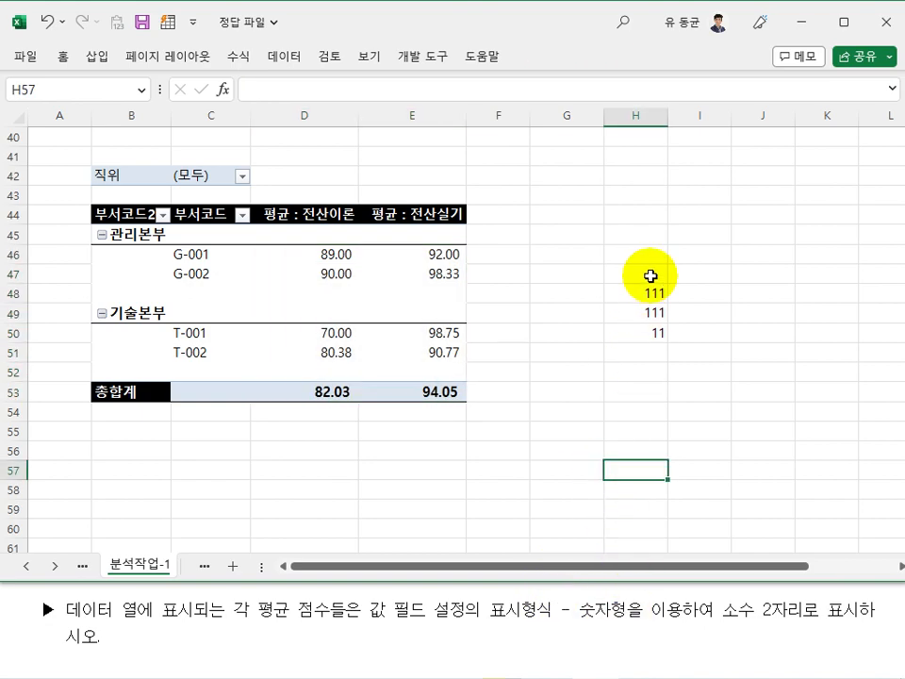
- Clear the sample numbers beside the PivotTable in H47:H51
{"action": "left_click_drag", "start_coordinate": [649, 274], "coordinate": [645, 341]}
{"action": "key", "text": "Delete"}
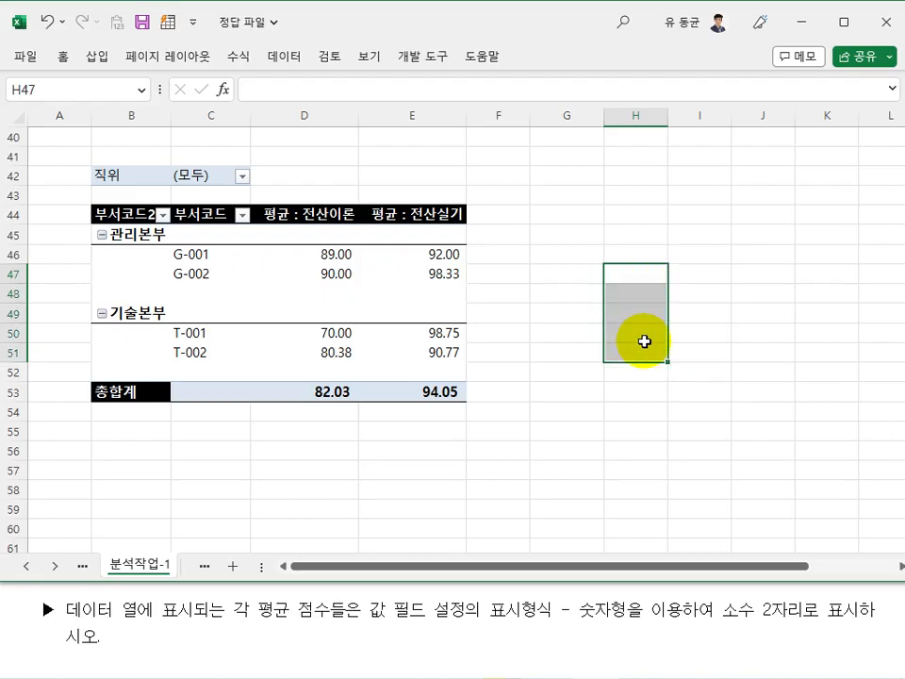
{"action": "key", "text": "Left"}
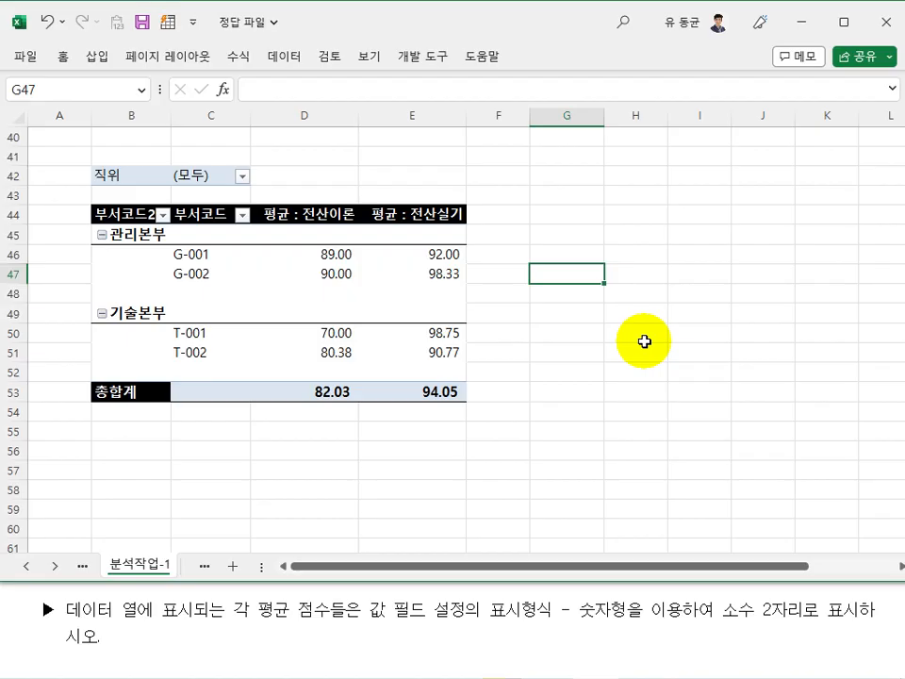
- Examine the formatted 전산이론 averages and the 삭제 command offered for the whole PivotTable area A41:F55
{"action": "left_click_drag", "start_coordinate": [313, 245], "coordinate": [341, 375]}
{"action": "left_click", "coordinate": [354, 430]}
{"action": "left_click", "coordinate": [322, 274]}
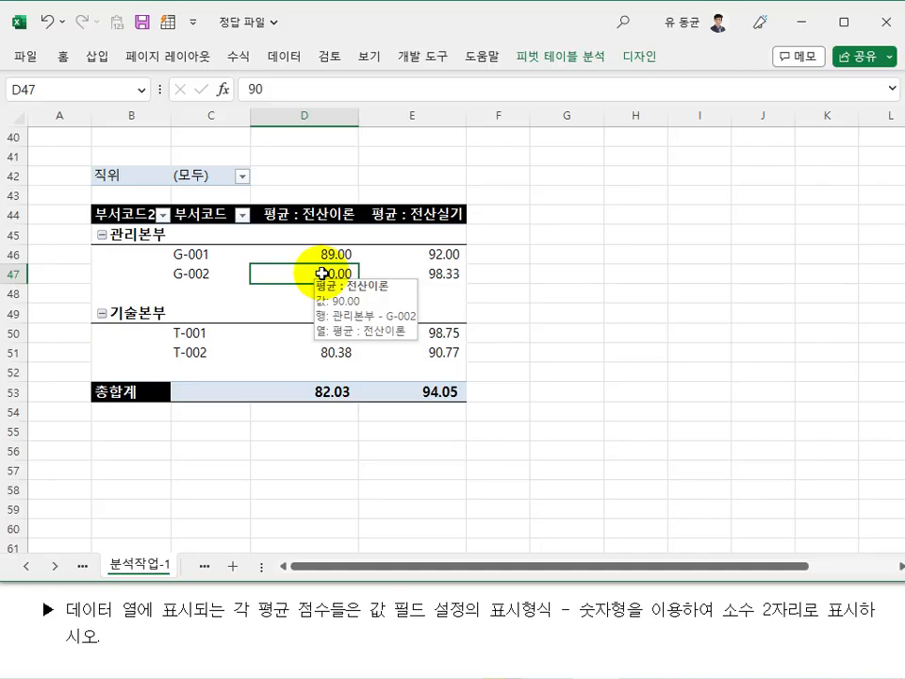
{"action": "left_click", "coordinate": [264, 457]}
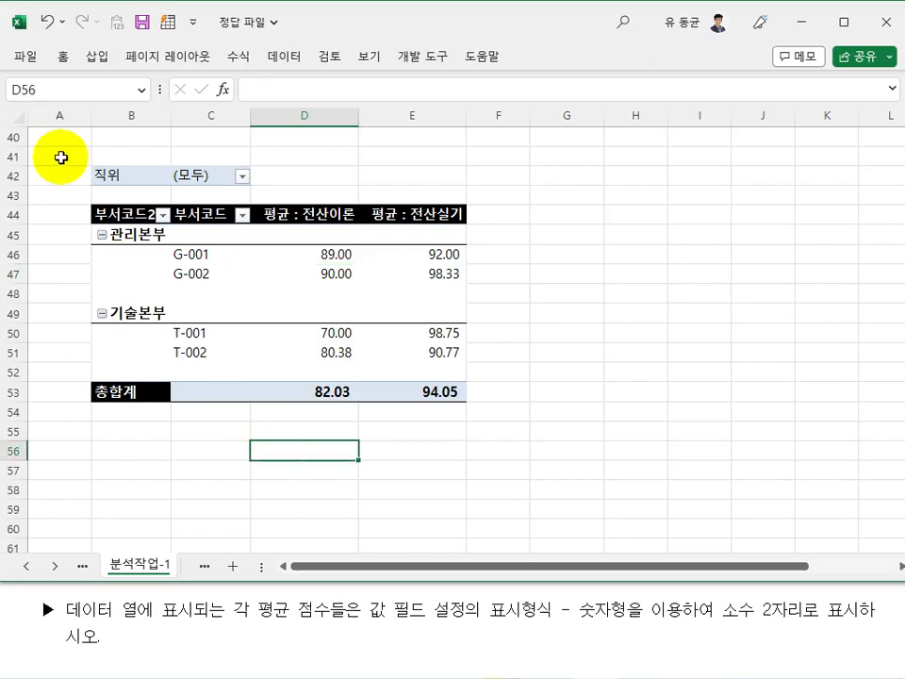
{"action": "left_click_drag", "start_coordinate": [60, 157], "coordinate": [509, 437]}
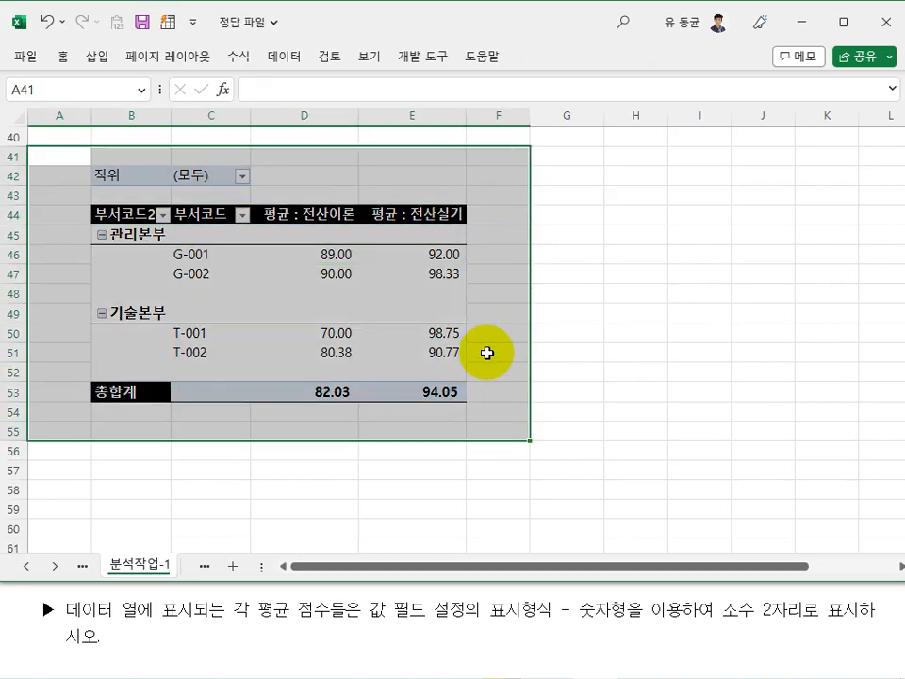
{"action": "right_click", "coordinate": [486, 354]}
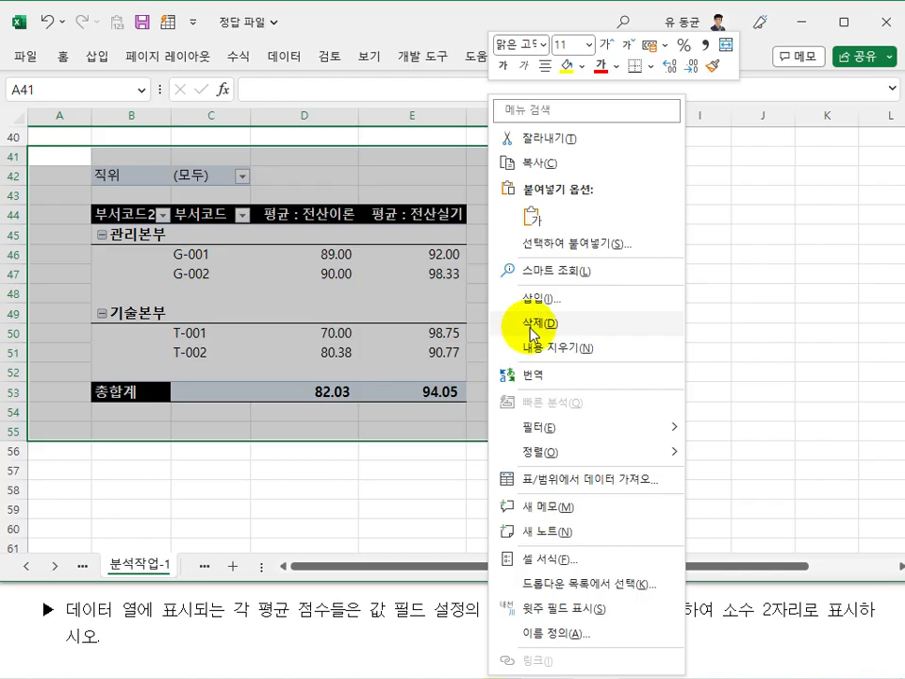
{"action": "left_click", "coordinate": [566, 431]}
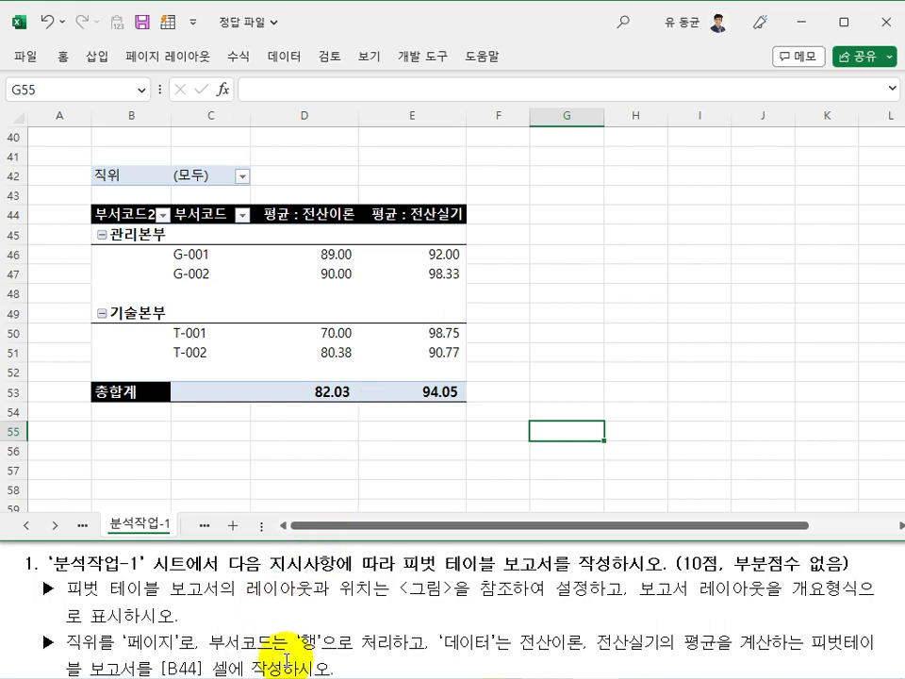
- Try editing the PivotTable's existing-worksheet location with 피벗 테이블 이동, and cancel the move
{"action": "left_click", "coordinate": [113, 174]}
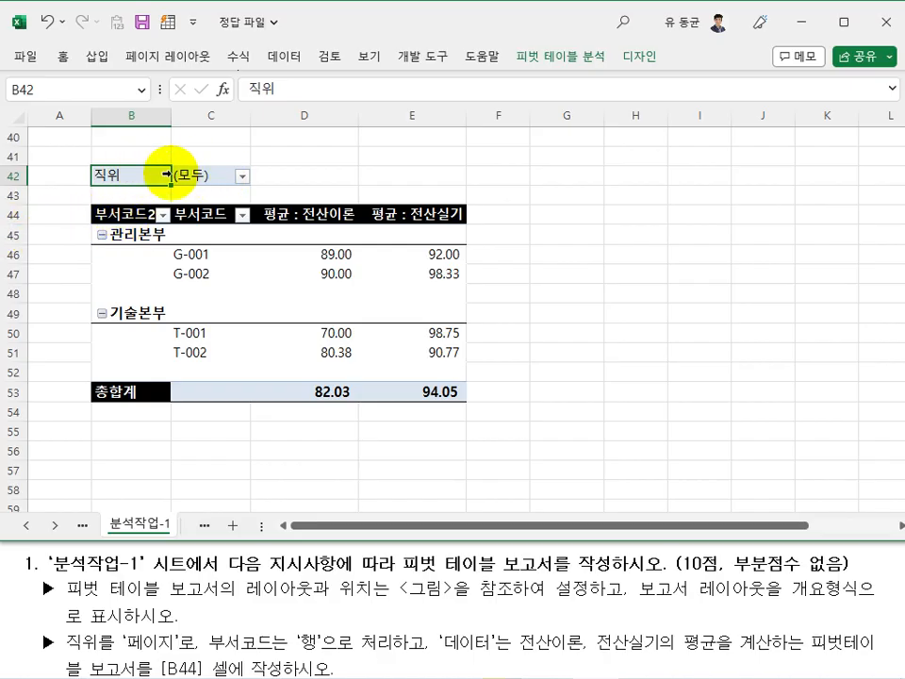
{"action": "left_click", "coordinate": [125, 213]}
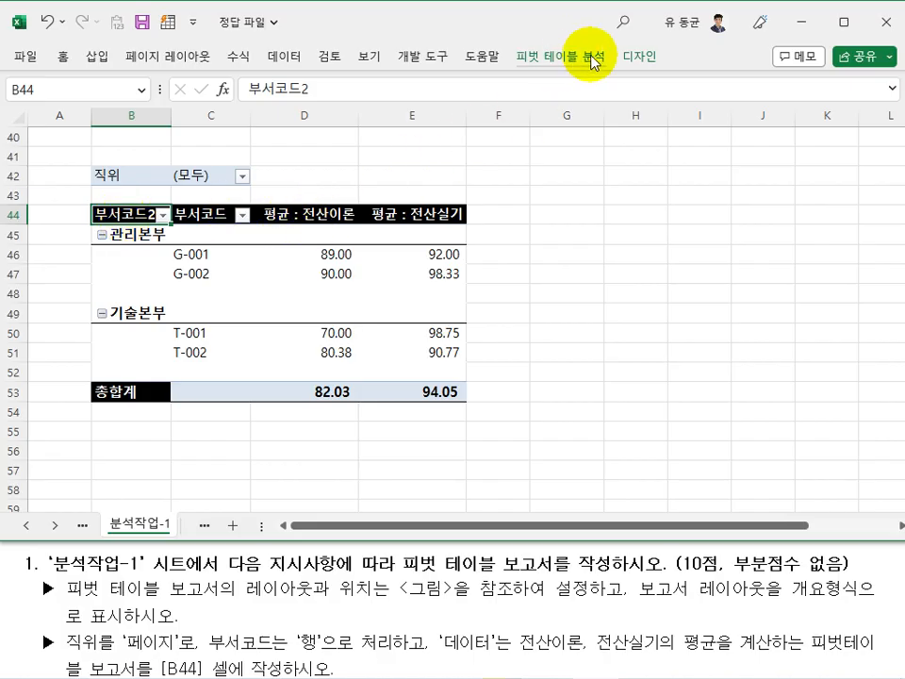
{"action": "left_click", "coordinate": [594, 59]}
{"action": "left_click", "coordinate": [598, 137]}
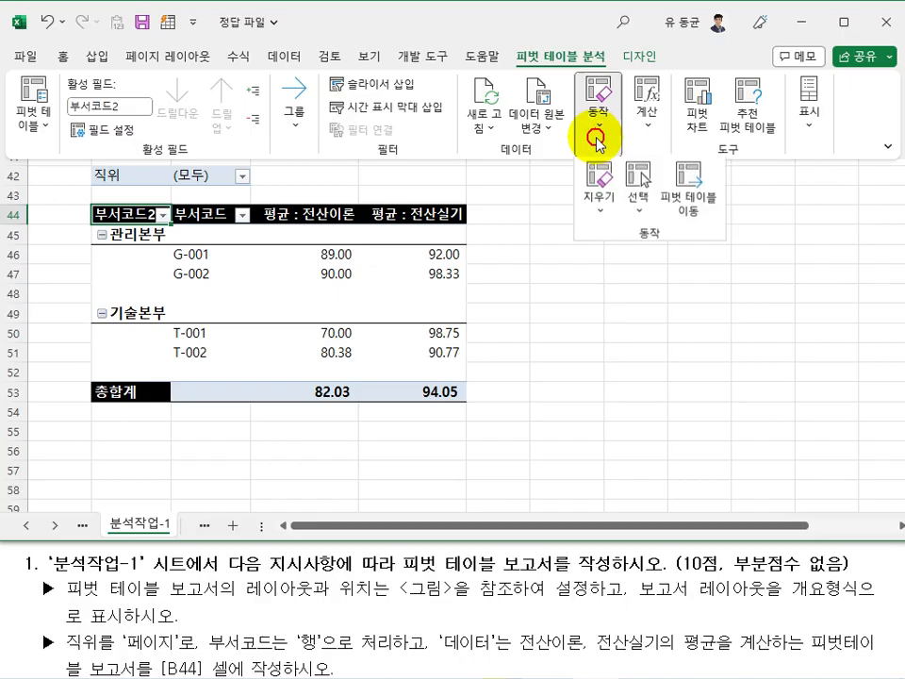
{"action": "left_click", "coordinate": [685, 193]}
{"action": "left_click_drag", "start_coordinate": [529, 230], "coordinate": [607, 245]}
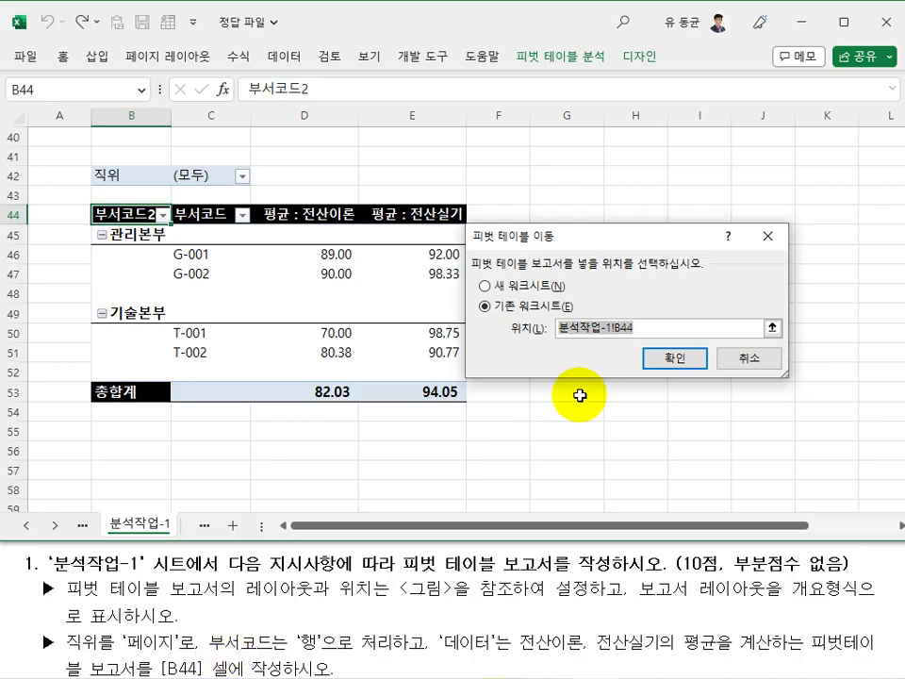
{"action": "left_click", "coordinate": [656, 327]}
{"action": "key", "text": "BackSpace"}
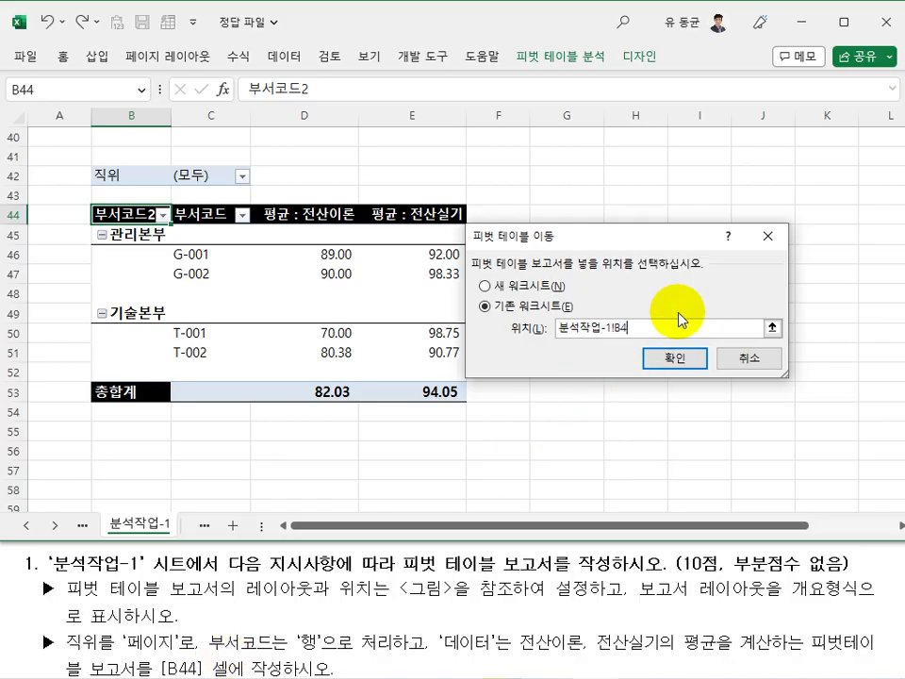
{"action": "type", "text": "5"}
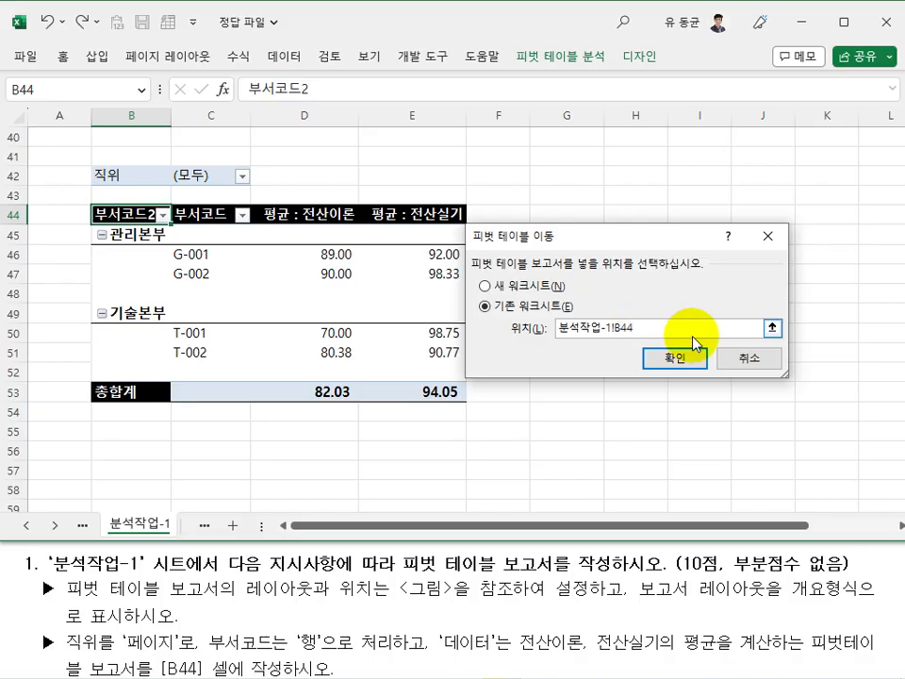
{"action": "left_click", "coordinate": [748, 360]}
{"action": "left_click", "coordinate": [586, 387]}
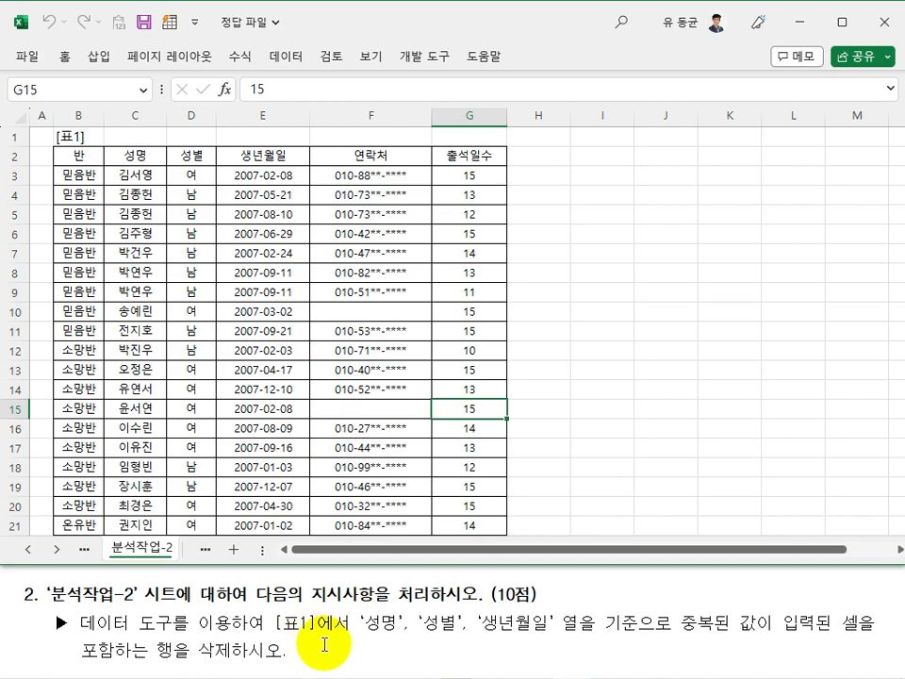
- Compare the 성명, 성별 and 생년월일 values in [표1], particularly for the record pairs in rows 4:5 and 8:9
{"action": "left_click", "coordinate": [370, 253]}
{"action": "left_click", "coordinate": [135, 154]}
{"action": "left_click", "coordinate": [187, 153]}
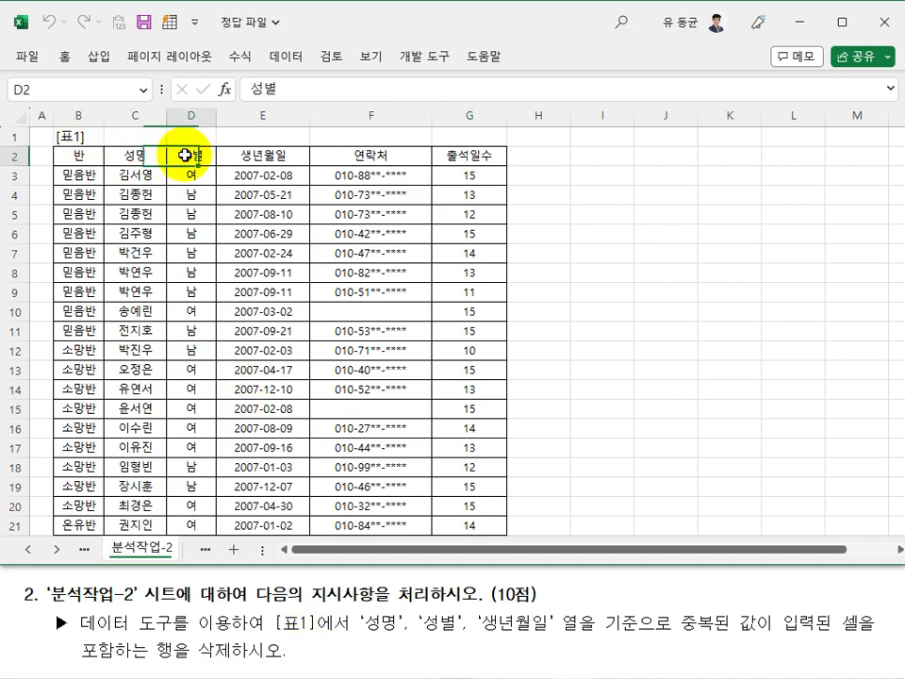
{"action": "left_click", "coordinate": [252, 155]}
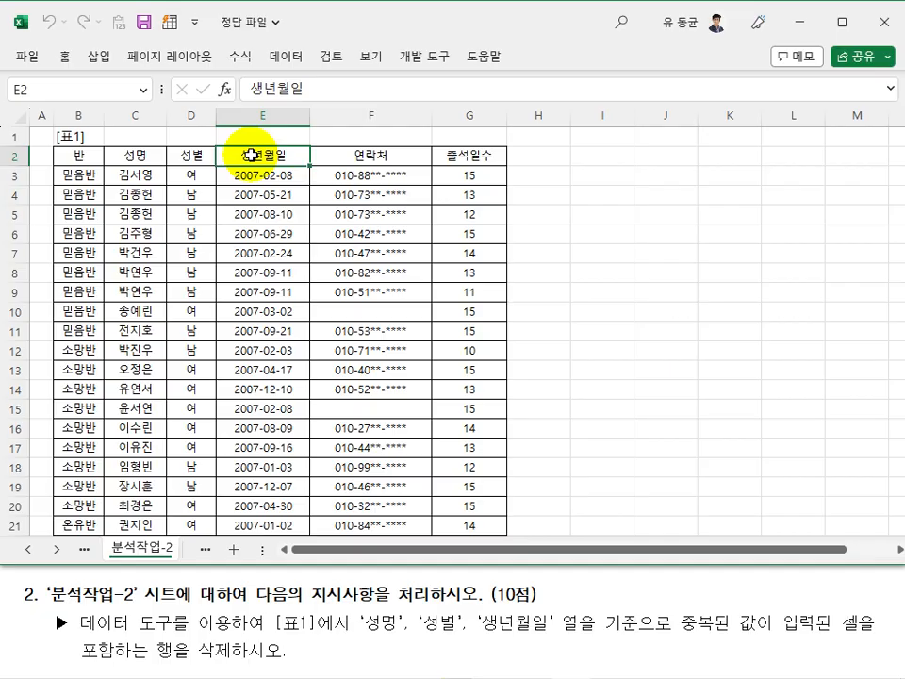
{"action": "left_click", "coordinate": [240, 270]}
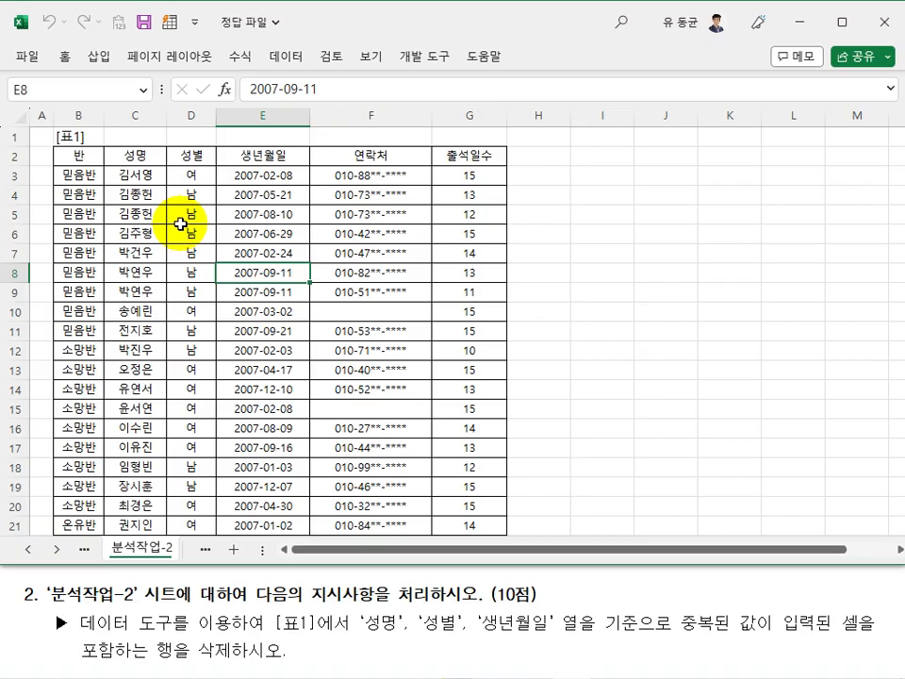
{"action": "left_click", "coordinate": [133, 199]}
{"action": "left_click_drag", "start_coordinate": [132, 199], "coordinate": [182, 212]}
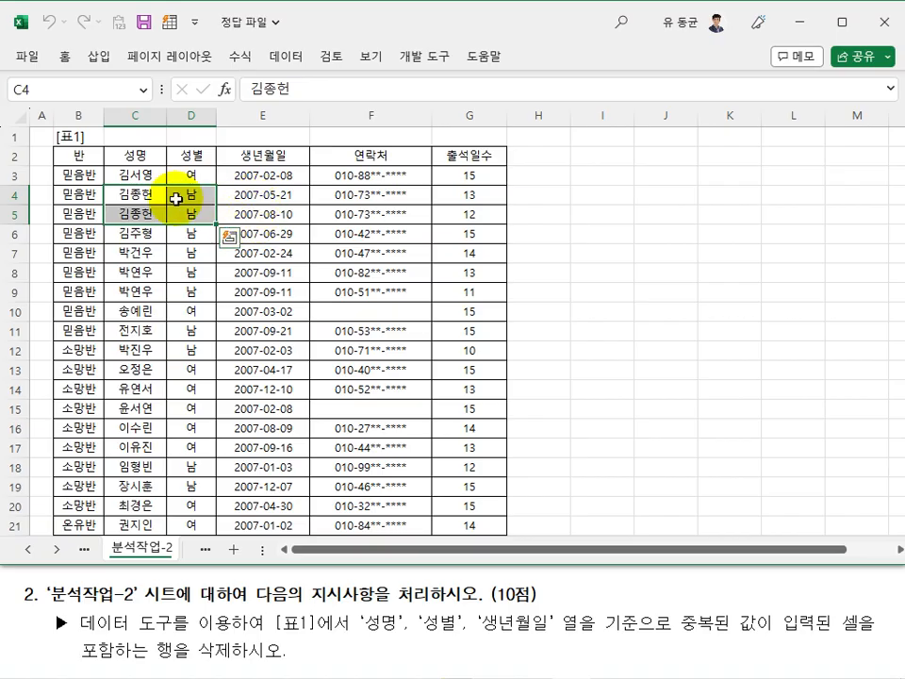
{"action": "left_click", "coordinate": [290, 254]}
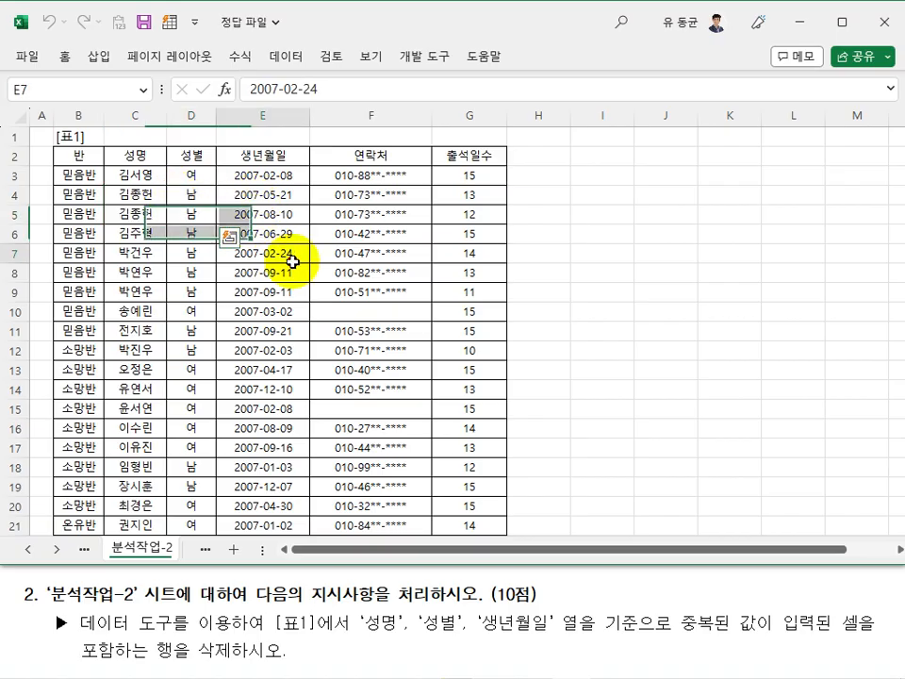
{"action": "left_click", "coordinate": [140, 280]}
{"action": "left_click_drag", "start_coordinate": [139, 280], "coordinate": [257, 292]}
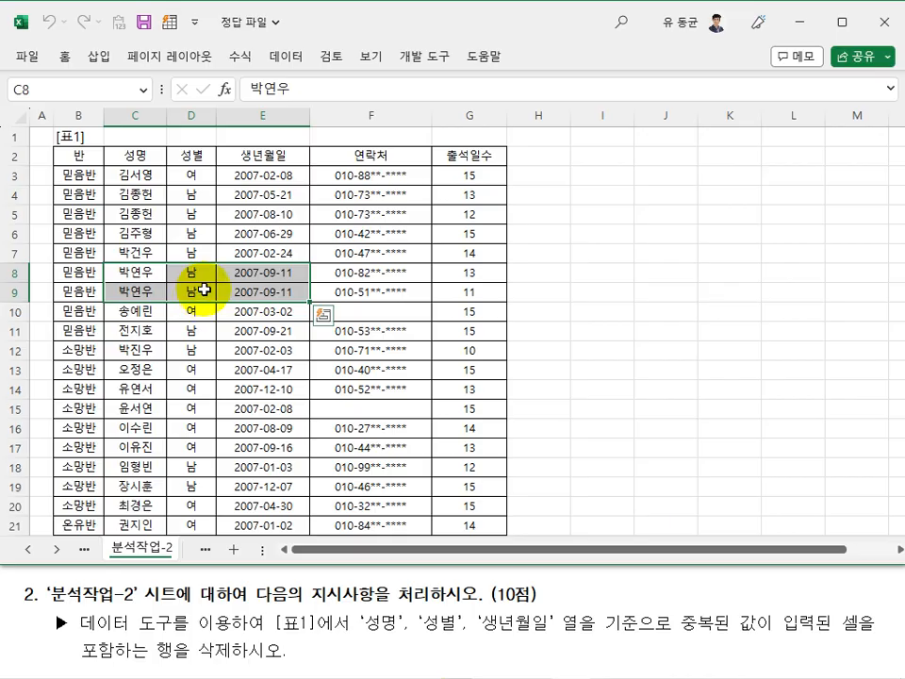
{"action": "left_click", "coordinate": [350, 330]}
- Select all of [표1] including its header row and open 중복된 항목 제거 for that range
{"action": "left_click_drag", "start_coordinate": [75, 155], "coordinate": [482, 554]}
{"action": "left_click_drag", "start_coordinate": [481, 520], "coordinate": [475, 513]}
{"action": "scroll", "coordinate": [395, 402], "scroll_direction": "up", "scroll_amount": 3}
{"action": "left_click", "coordinate": [294, 62]}
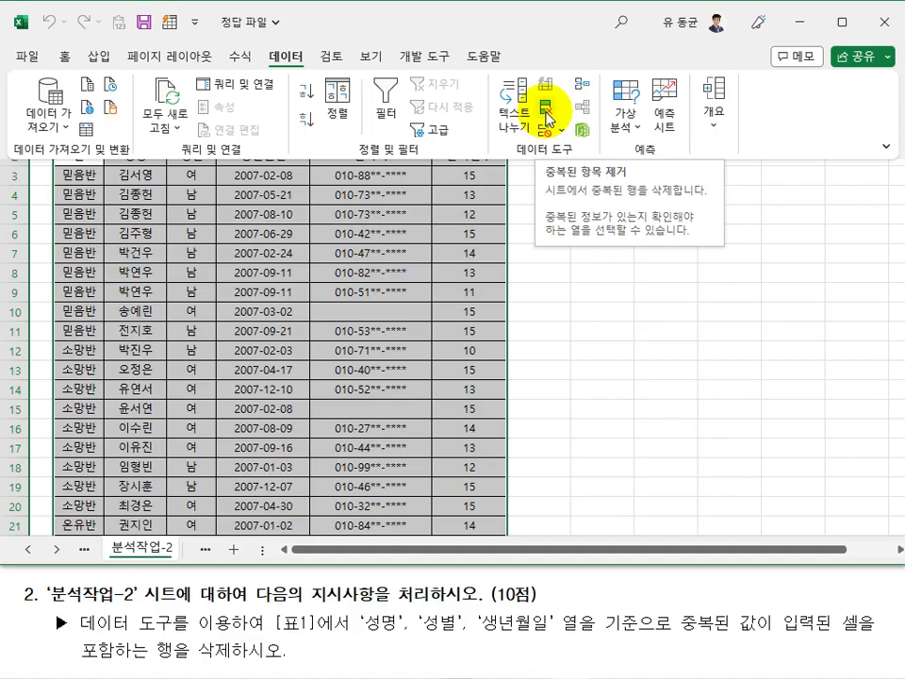
{"action": "left_click", "coordinate": [547, 118]}
{"action": "left_click_drag", "start_coordinate": [500, 210], "coordinate": [606, 209]}
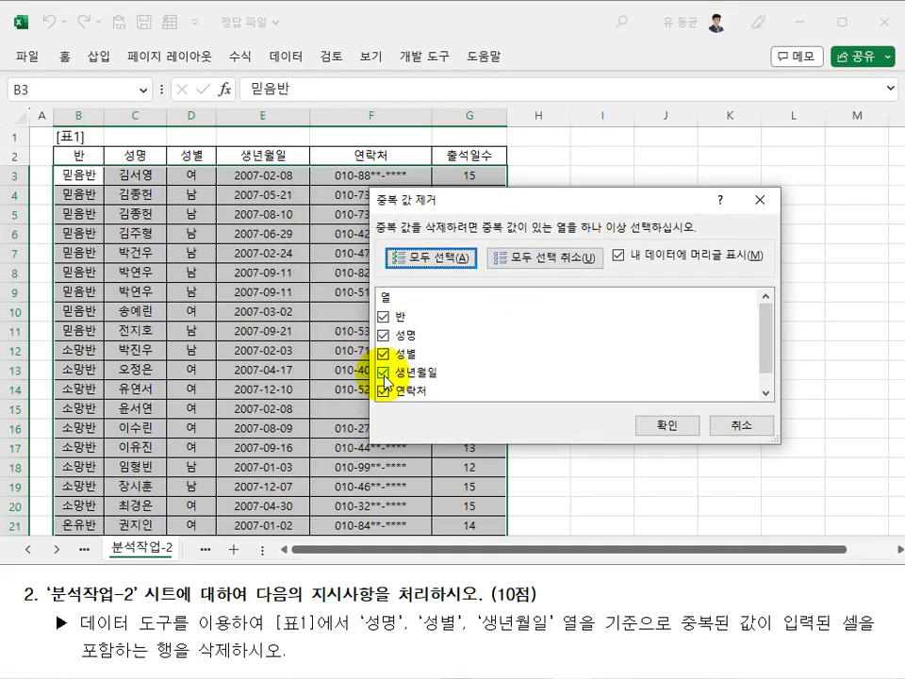
- Remove the duplicate rows from [표1] using only the 성명, 성별 and 생년월일 columns as criteria
{"action": "left_click", "coordinate": [542, 266]}
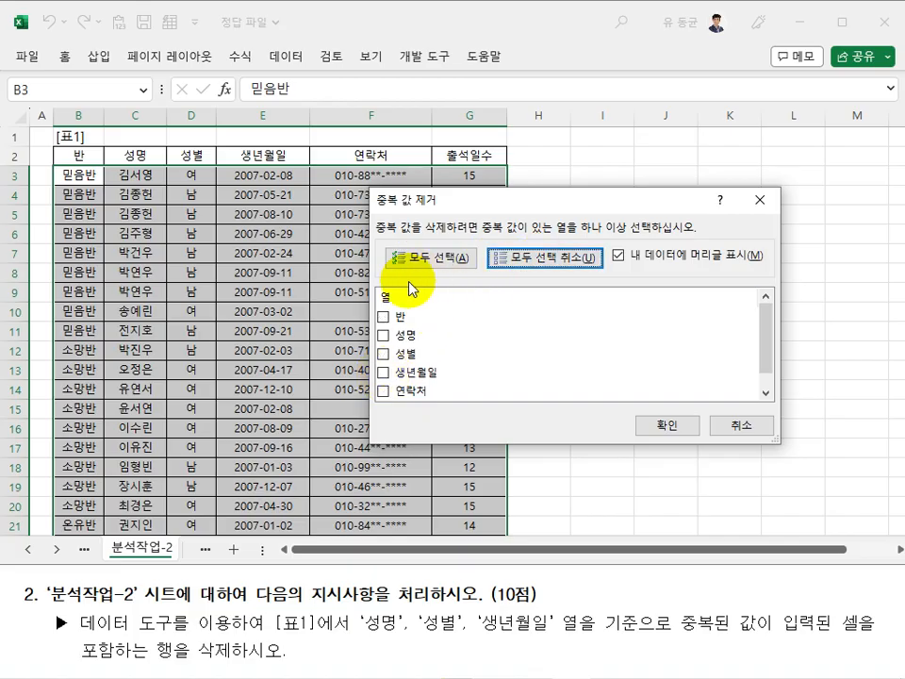
{"action": "left_click", "coordinate": [385, 335]}
{"action": "left_click", "coordinate": [385, 354]}
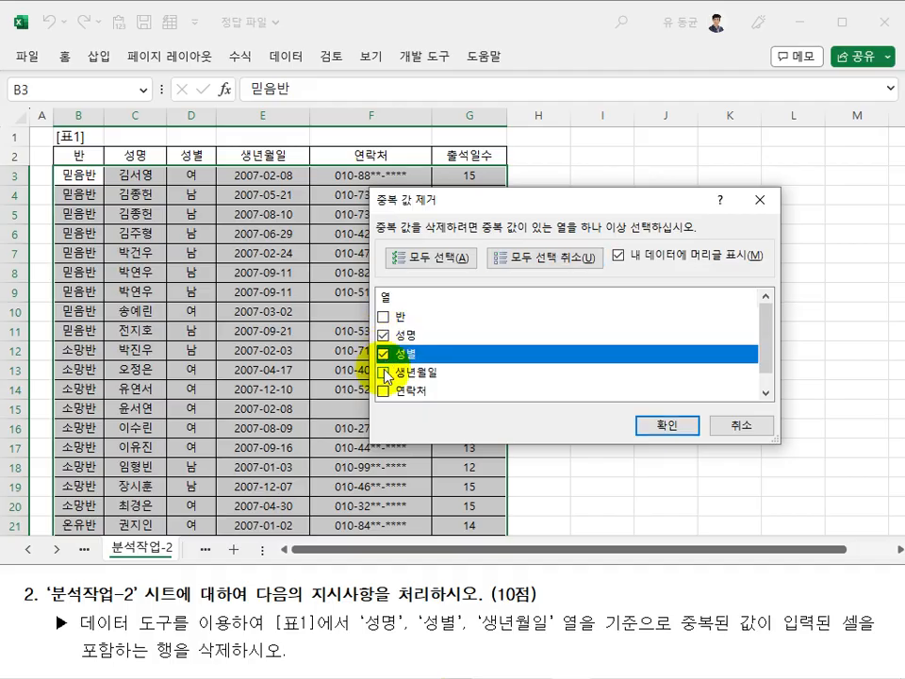
{"action": "left_click", "coordinate": [384, 372]}
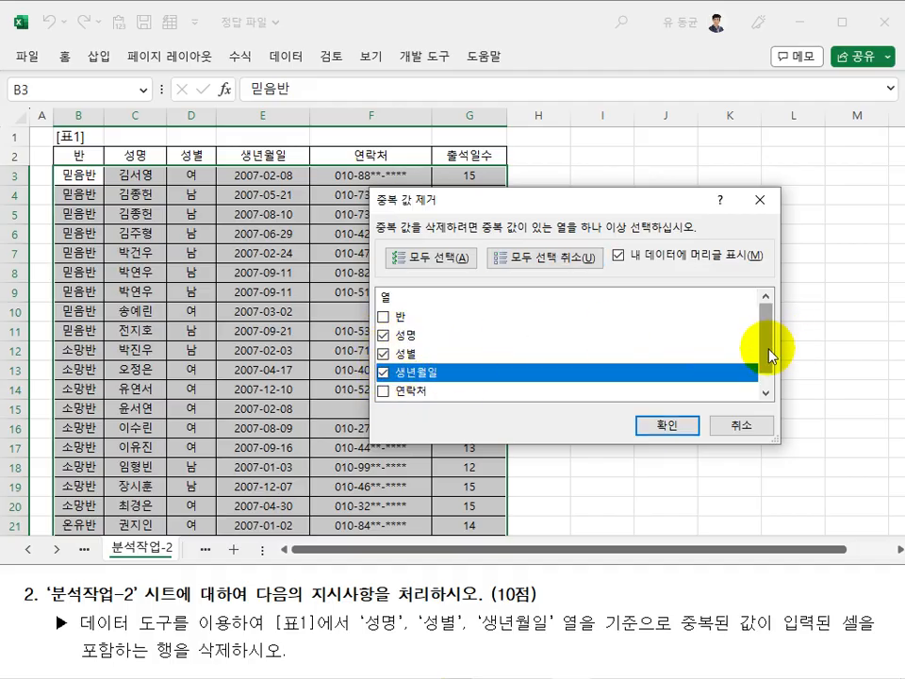
{"action": "mouse_move", "coordinate": [767, 348]}
{"action": "left_mouse_down"}
{"action": "mouse_move", "coordinate": [765, 371]}
{"action": "mouse_move", "coordinate": [757, 336]}
{"action": "left_mouse_up"}
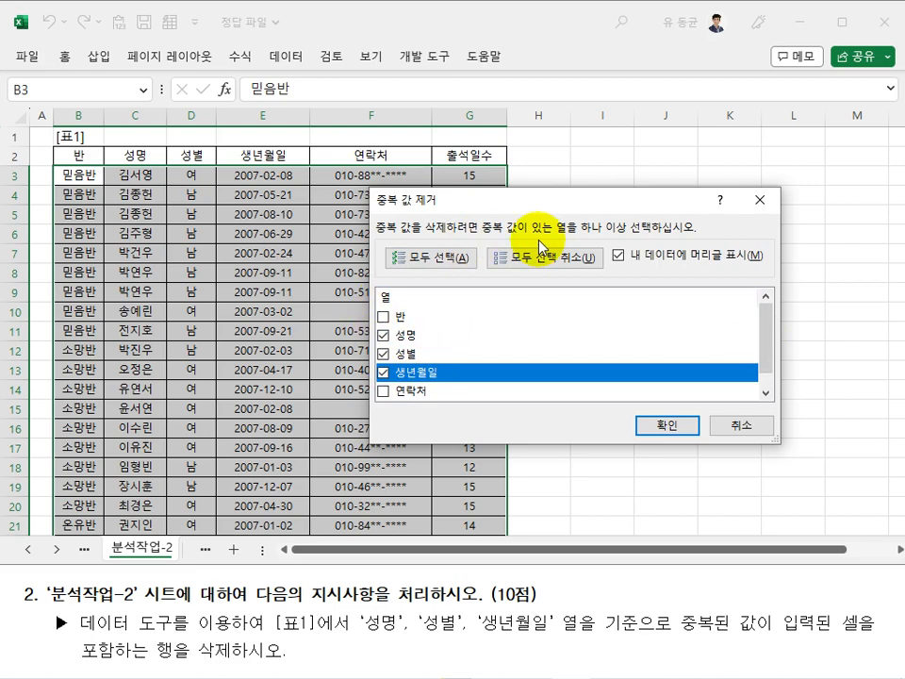
{"action": "left_click", "coordinate": [663, 426]}
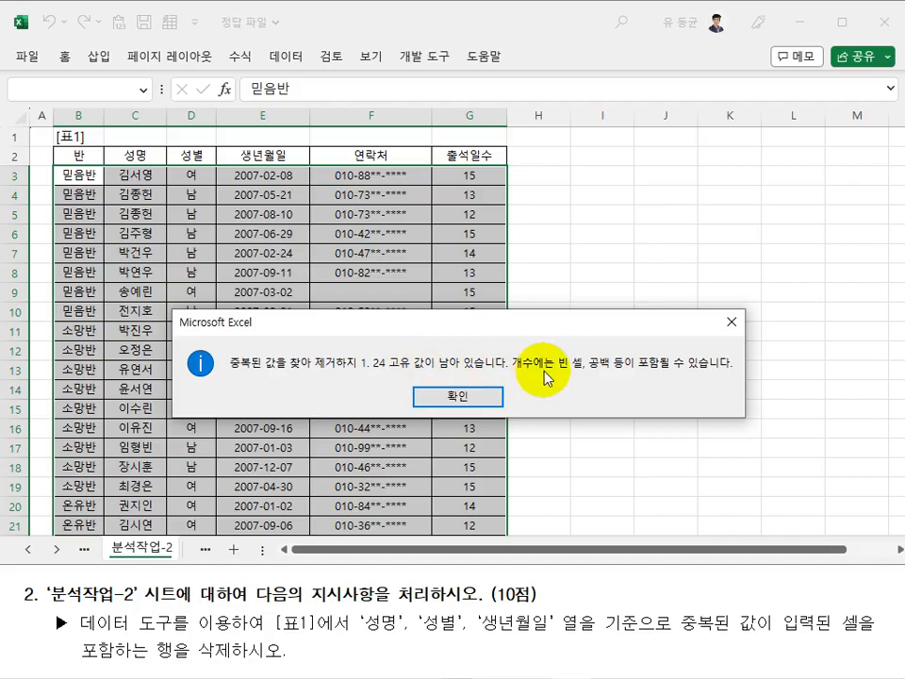
{"action": "left_click", "coordinate": [473, 400]}
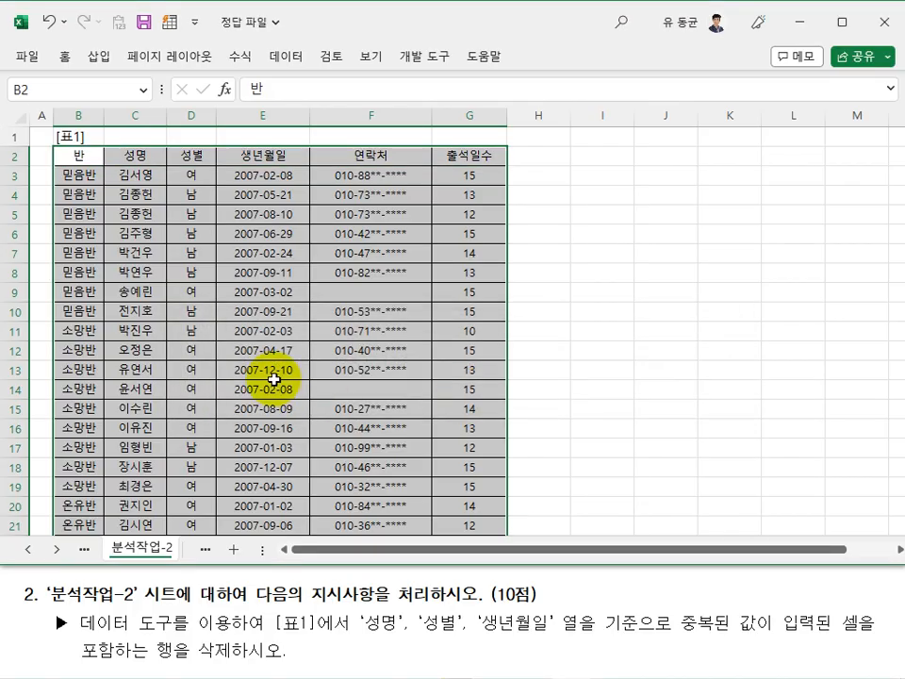
{"action": "left_click", "coordinate": [273, 369]}
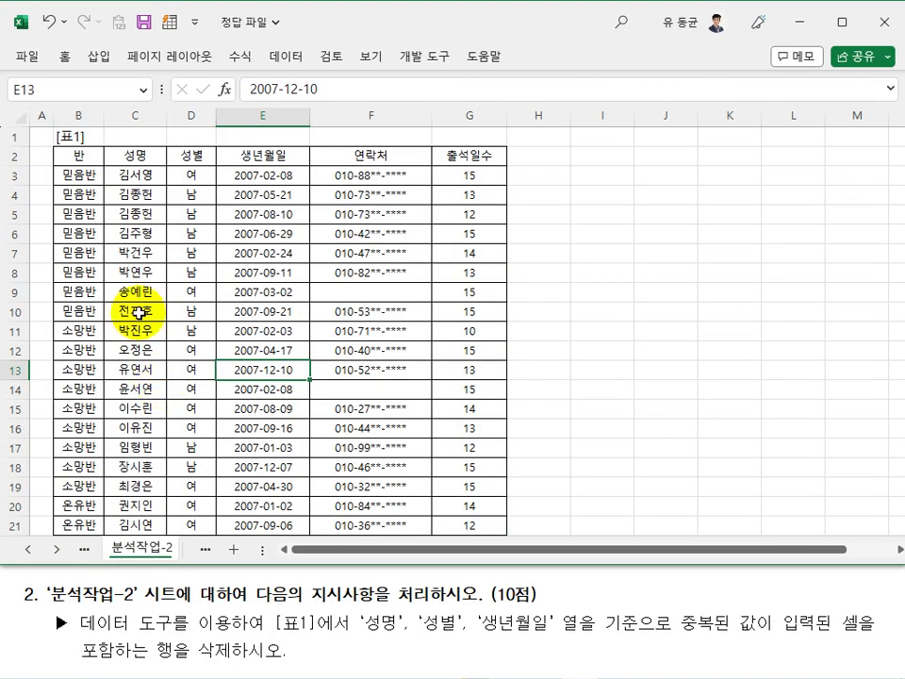
{"action": "left_click_drag", "start_coordinate": [129, 272], "coordinate": [450, 279]}
{"action": "left_click", "coordinate": [637, 348]}
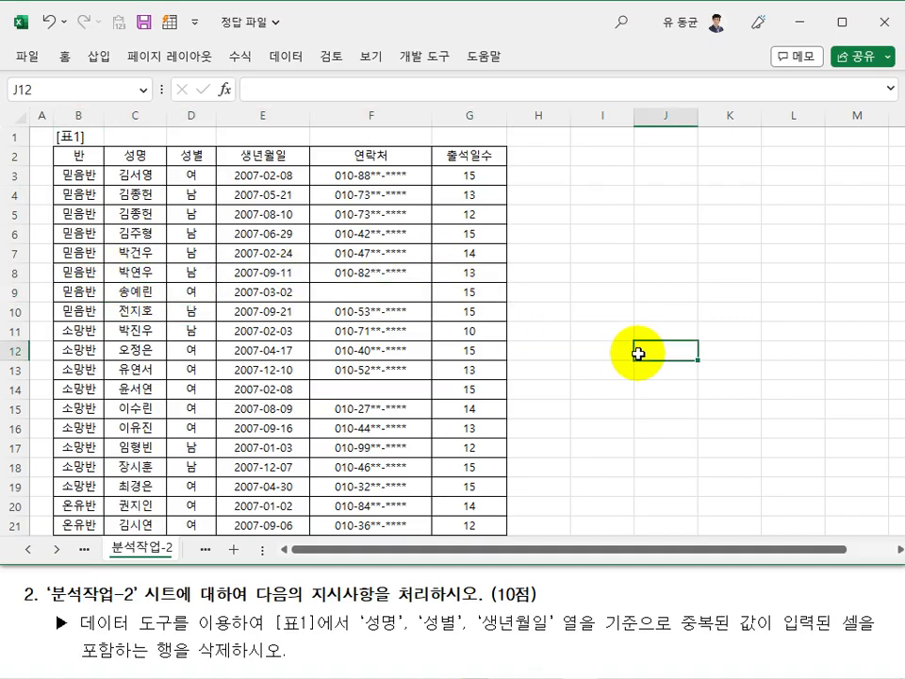
- Set up a sort of the whole [표1] with 반 as the first key, by 셀 값 in 오름차순
{"action": "scroll", "coordinate": [638, 350], "scroll_direction": "down", "scroll_amount": 2}
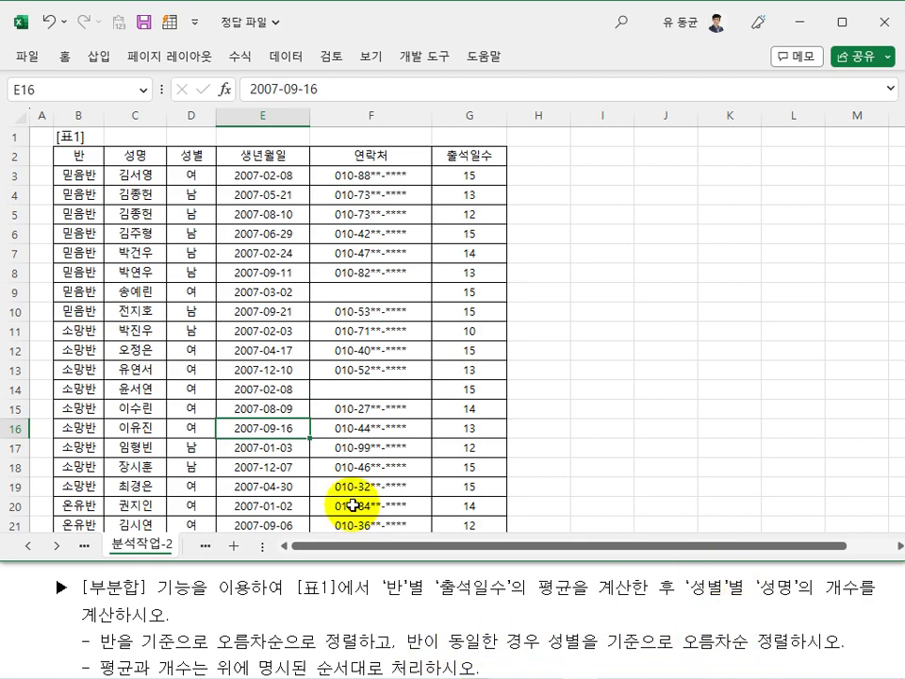
{"action": "left_click", "coordinate": [287, 466]}
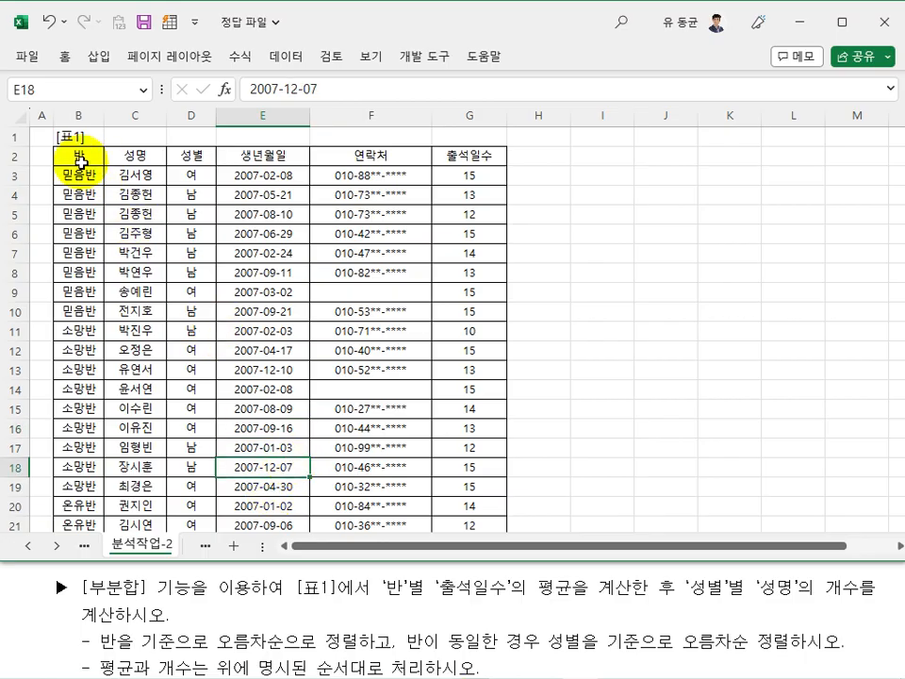
{"action": "left_click_drag", "start_coordinate": [79, 156], "coordinate": [481, 514]}
{"action": "scroll", "coordinate": [287, 436], "scroll_direction": "up", "scroll_amount": 2}
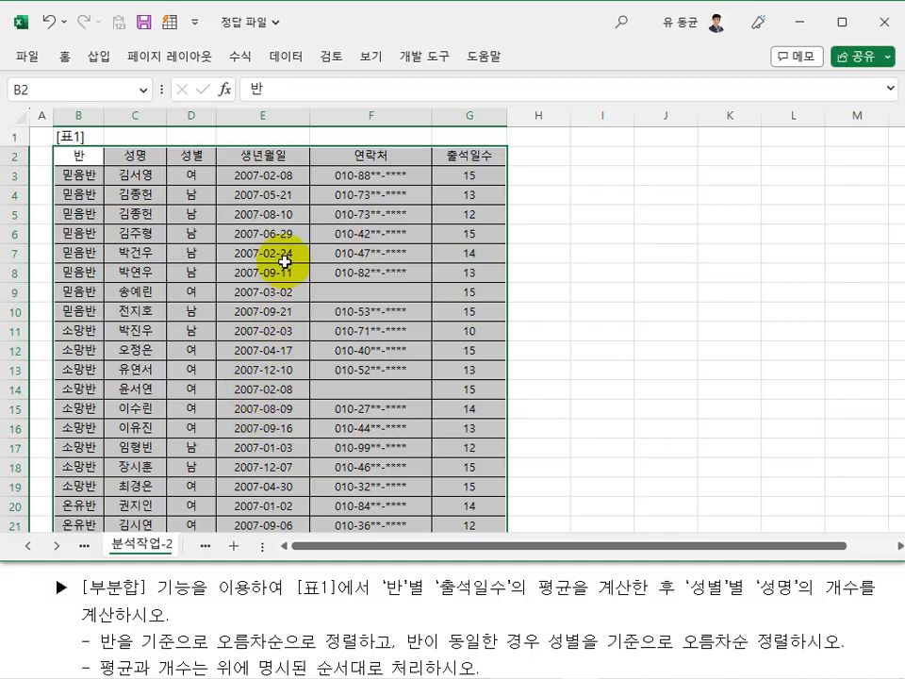
{"action": "left_click", "coordinate": [290, 60]}
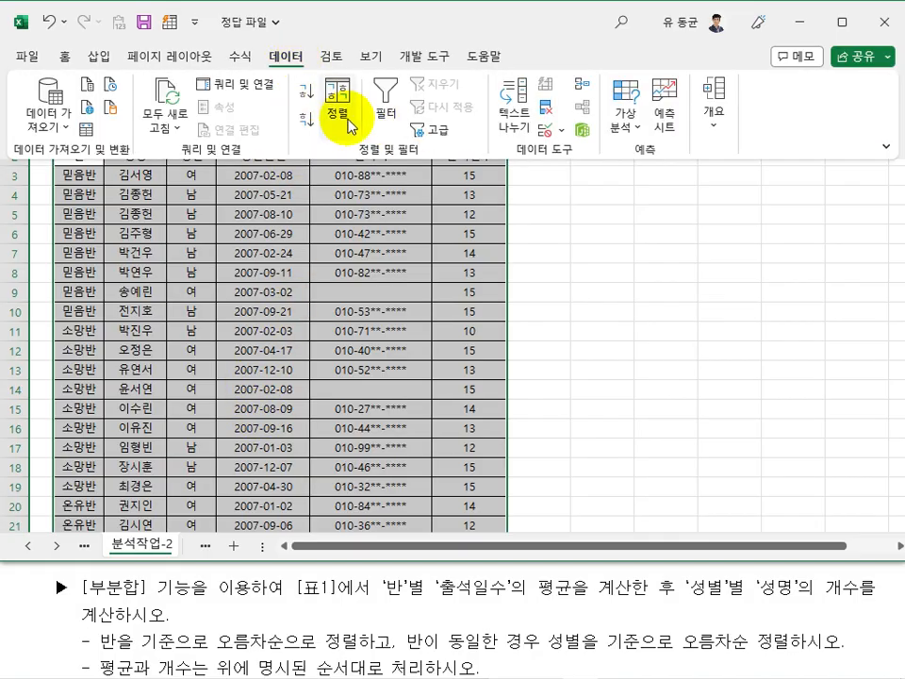
{"action": "left_click", "coordinate": [339, 106]}
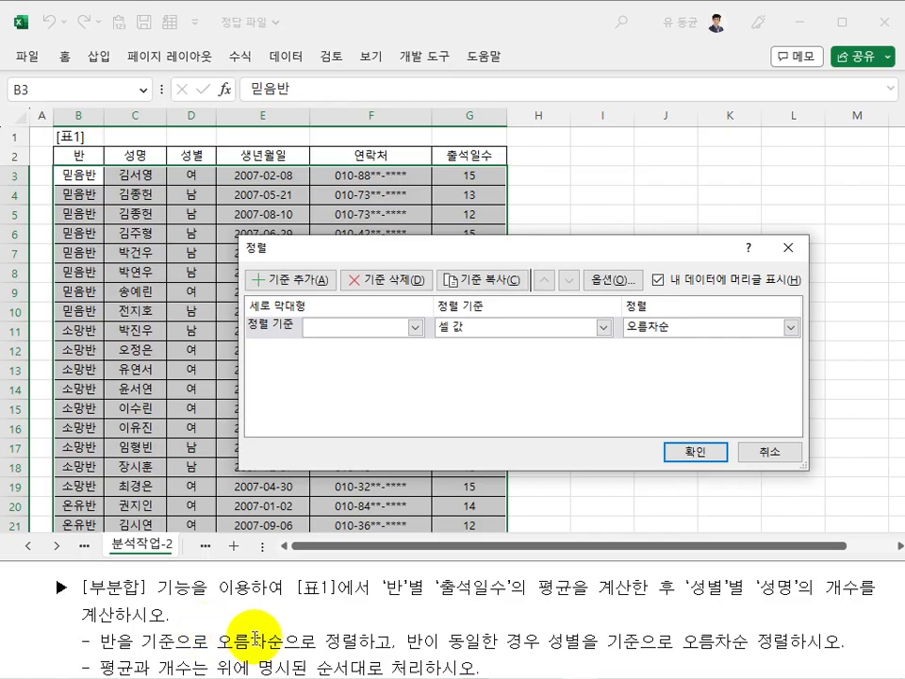
{"action": "left_click", "coordinate": [415, 327]}
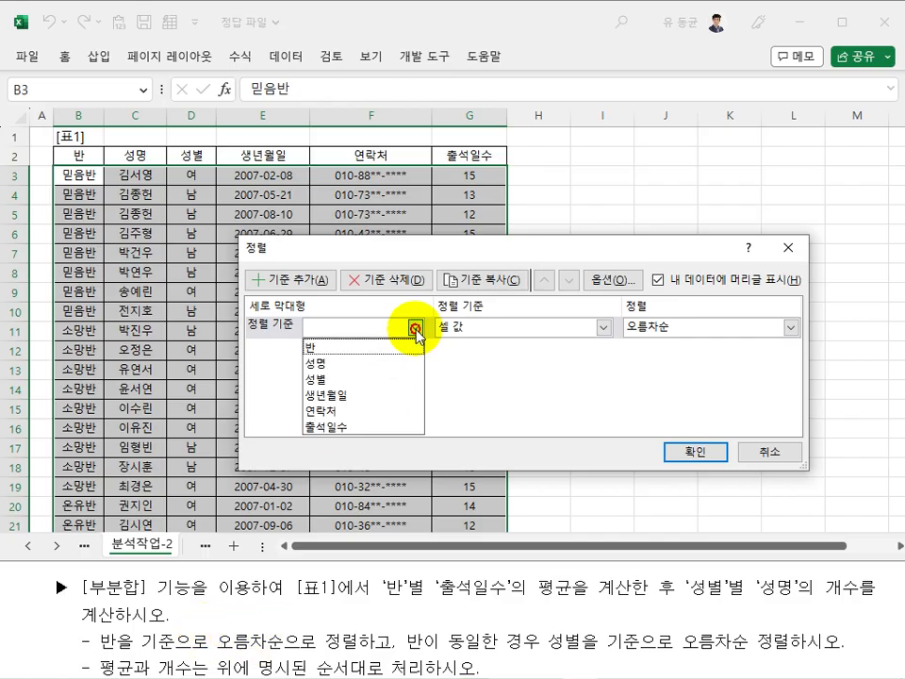
{"action": "left_click", "coordinate": [356, 354]}
{"action": "left_click", "coordinate": [671, 327]}
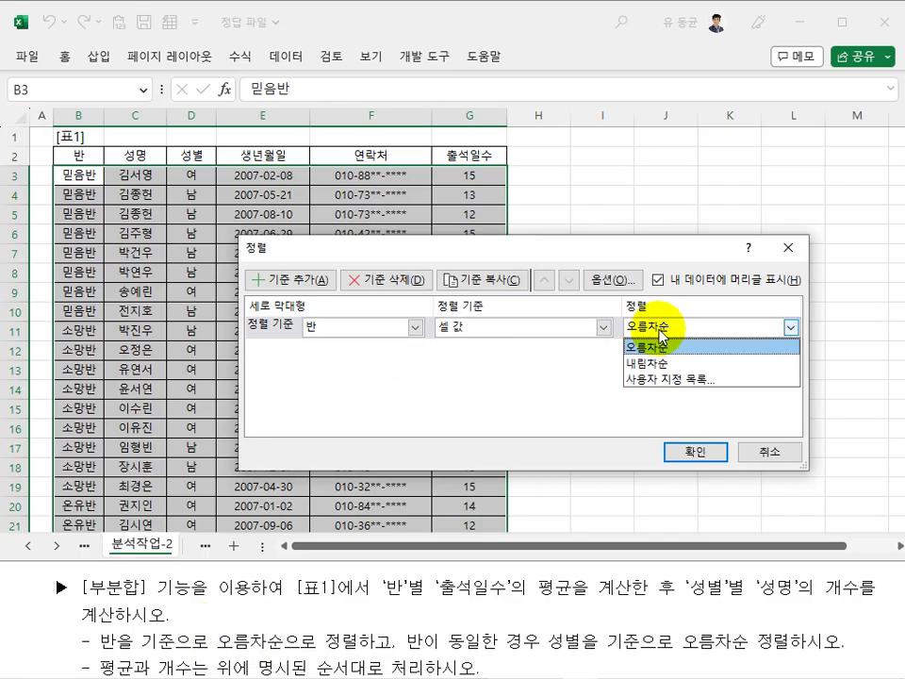
{"action": "left_click", "coordinate": [663, 350]}
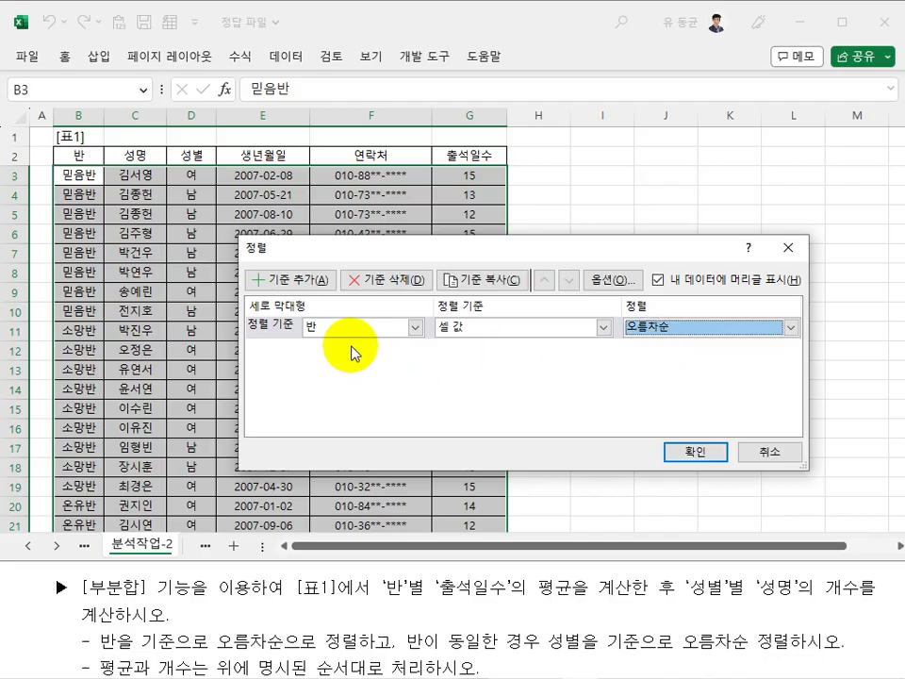
- Compare the sort column choices with 내 데이터에 머리글 표시 off and on, keeping it on with 반 as the first key
{"action": "left_click", "coordinate": [658, 279]}
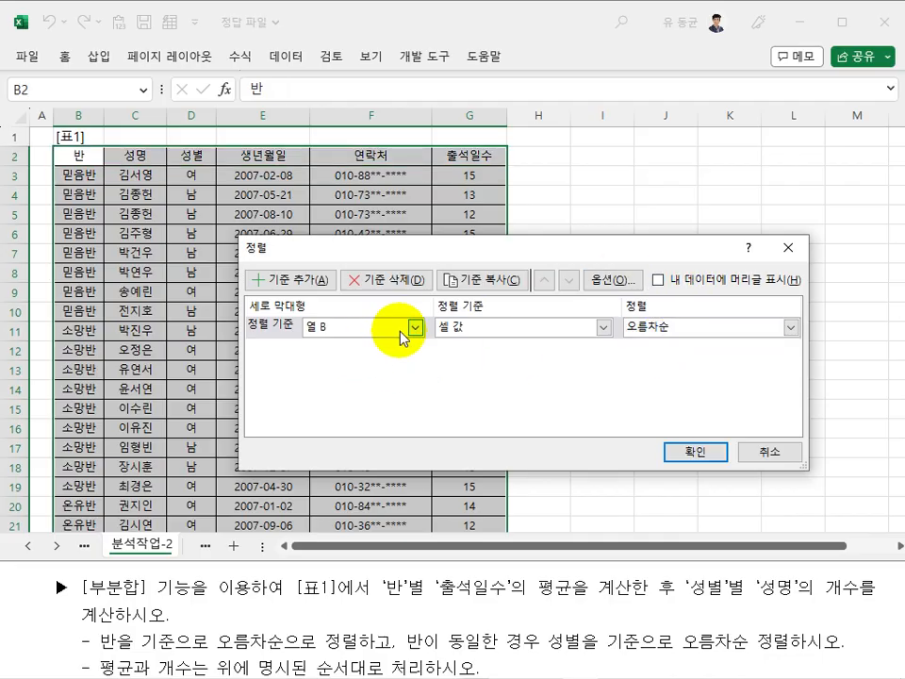
{"action": "left_click", "coordinate": [400, 331]}
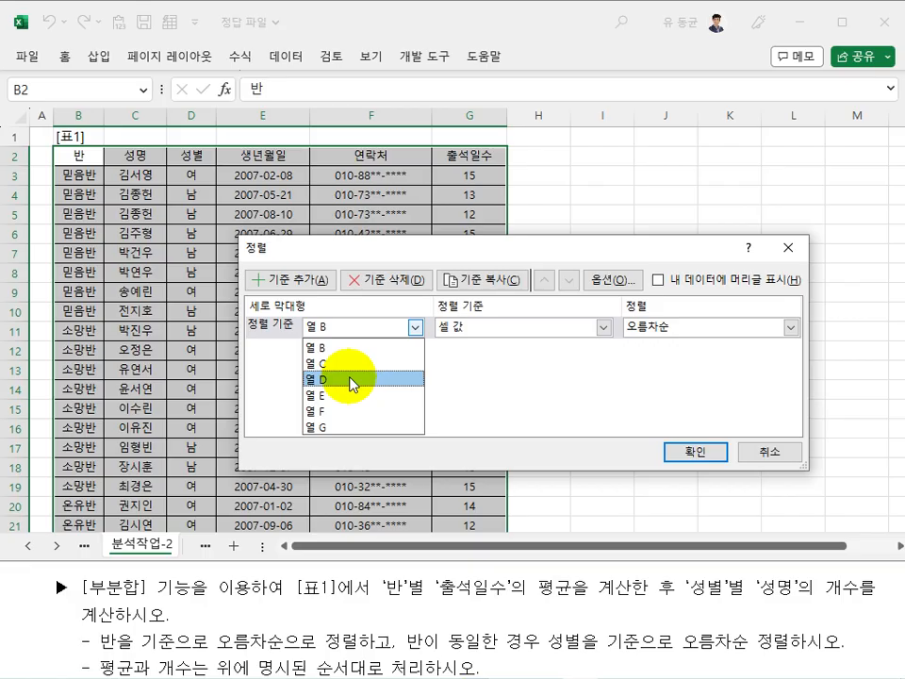
{"action": "left_click", "coordinate": [415, 329]}
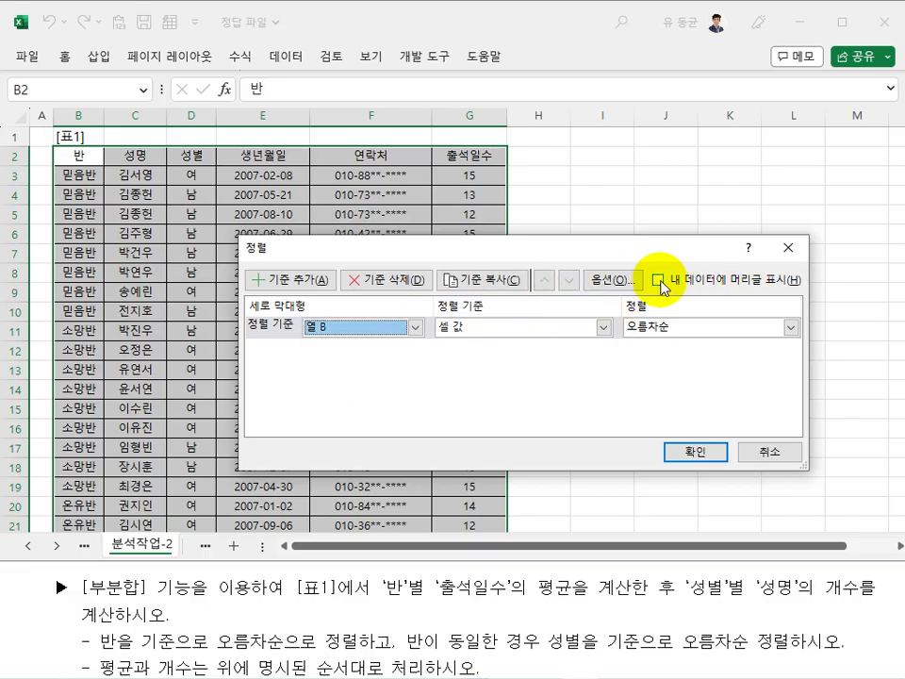
{"action": "left_click", "coordinate": [658, 280]}
{"action": "left_click", "coordinate": [415, 327]}
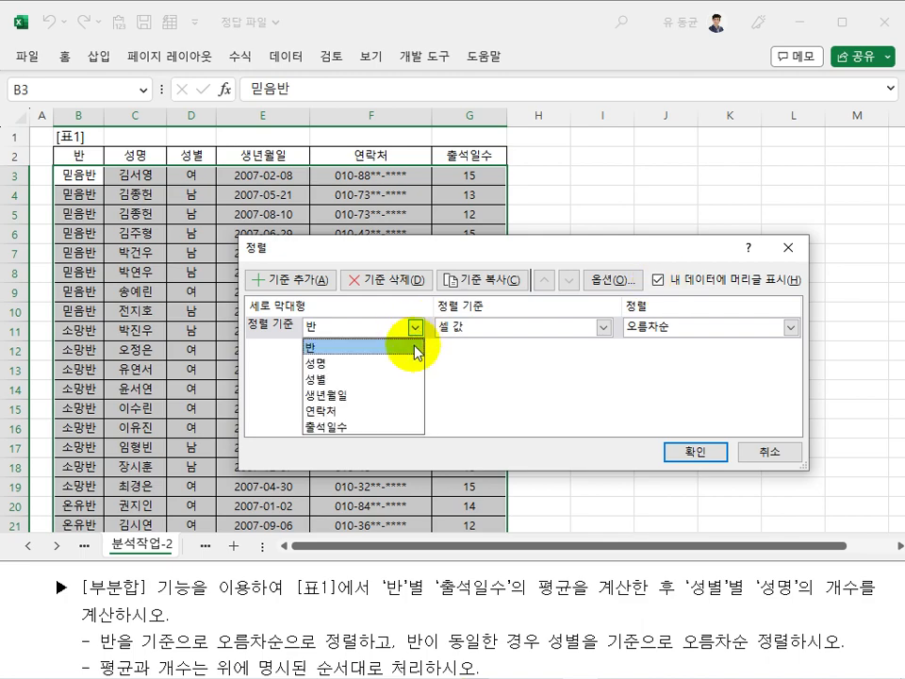
{"action": "left_click", "coordinate": [414, 347]}
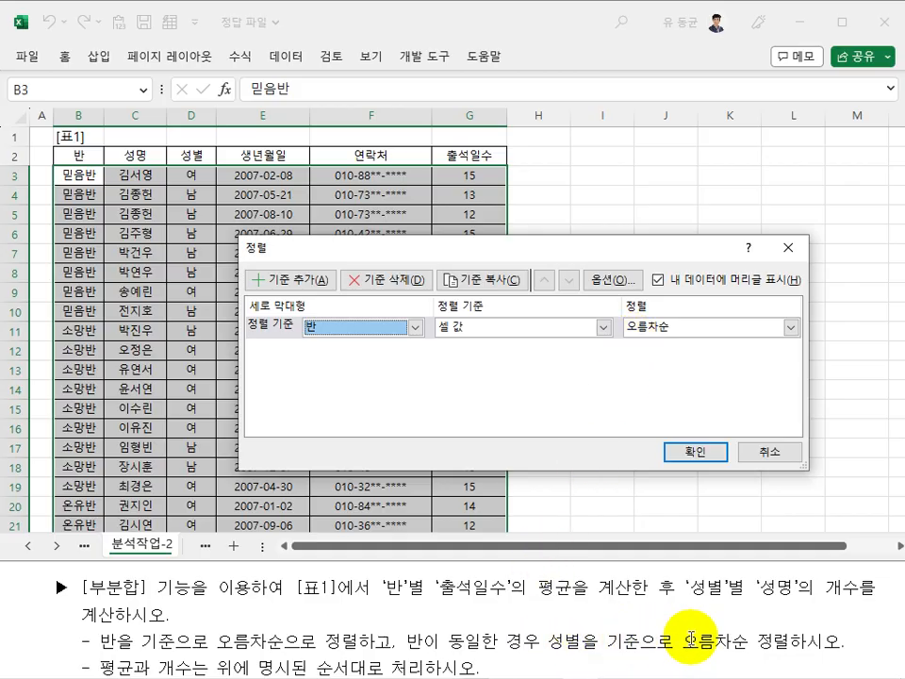
- Add 성별 as the second sort key in 오름차순 and apply the sort to [표1]
{"action": "left_click", "coordinate": [312, 280]}
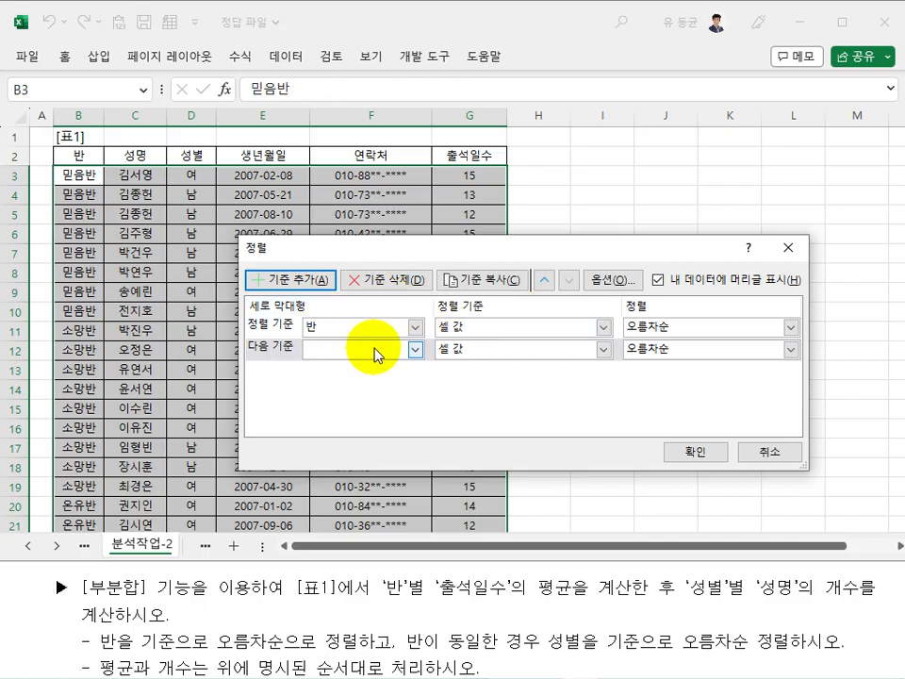
{"action": "left_click", "coordinate": [454, 353]}
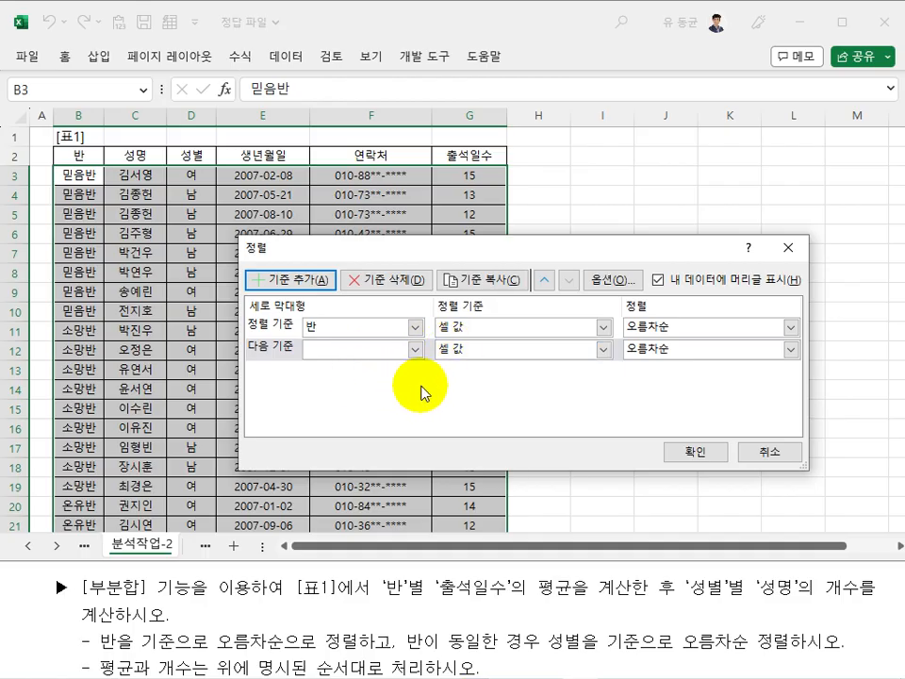
{"action": "left_click", "coordinate": [418, 349]}
{"action": "left_click", "coordinate": [334, 399]}
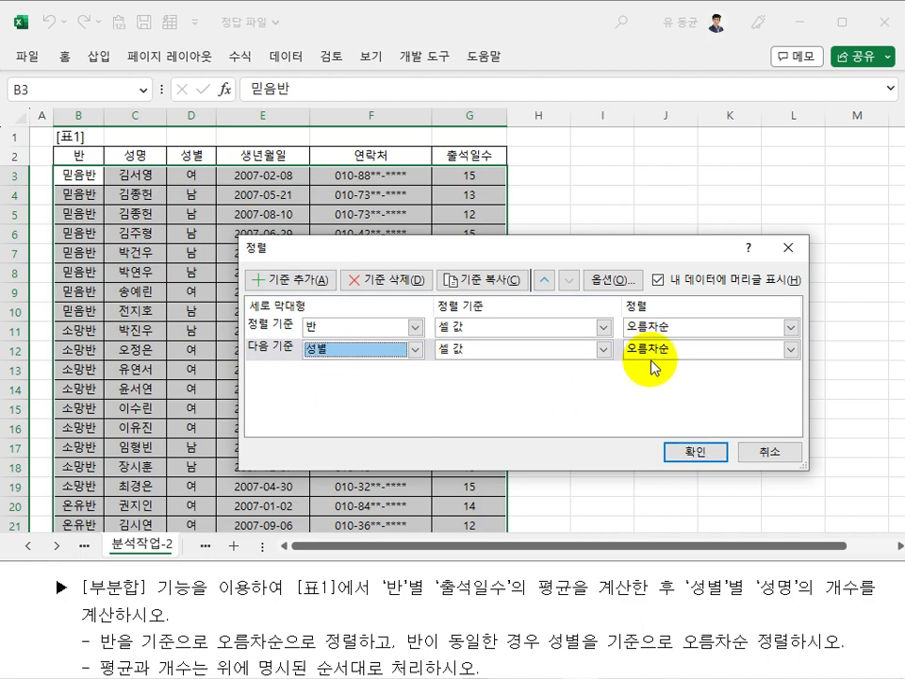
{"action": "left_click", "coordinate": [693, 452]}
{"action": "left_click", "coordinate": [194, 307]}
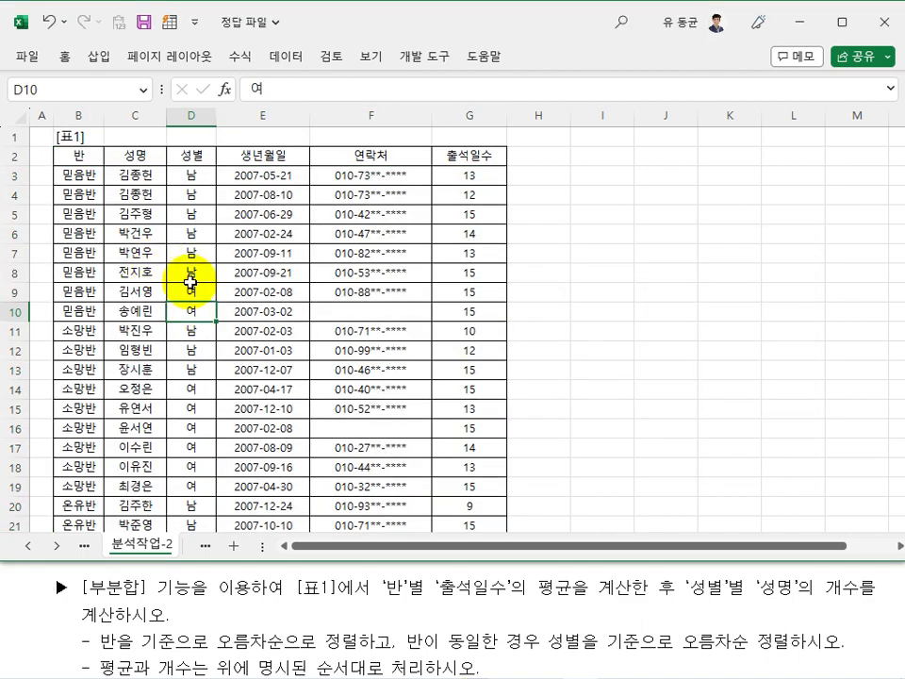
{"action": "left_click", "coordinate": [191, 384]}
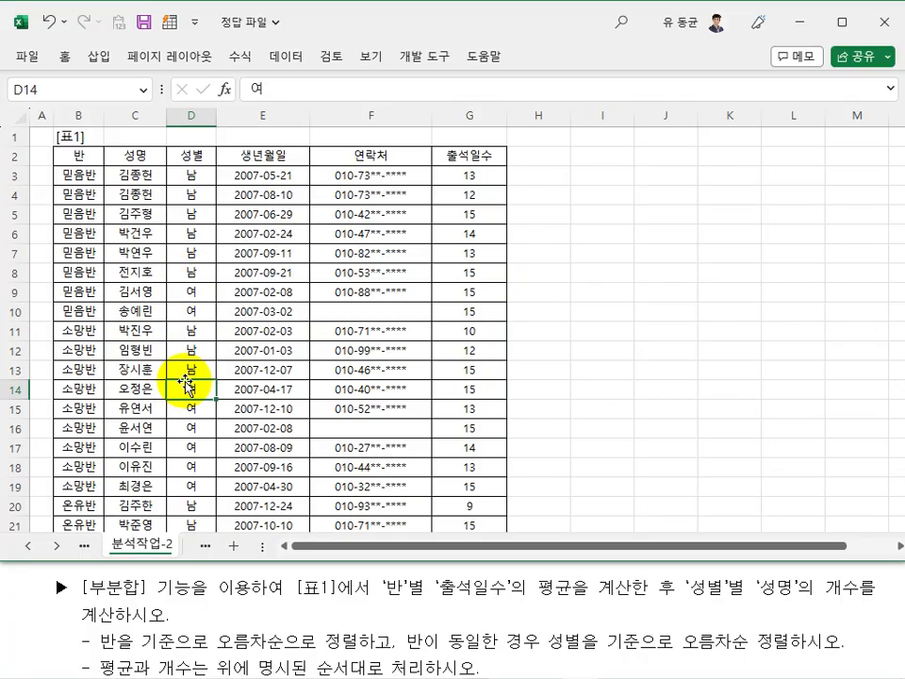
{"action": "left_click_drag", "start_coordinate": [79, 175], "coordinate": [86, 481]}
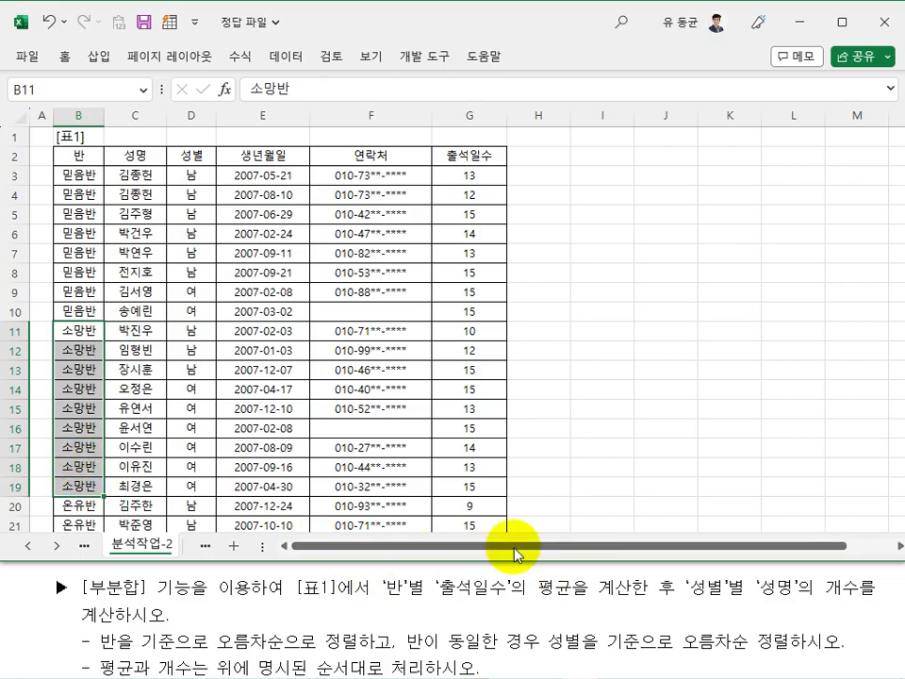
- Add a 부분합 to the whole [표1], grouped by 반, using 평균 on 출석일수
{"action": "left_click", "coordinate": [384, 410]}
{"action": "left_click", "coordinate": [326, 312]}
{"action": "left_click_drag", "start_coordinate": [67, 164], "coordinate": [476, 532]}
{"action": "scroll", "coordinate": [466, 429], "scroll_direction": "up", "scroll_amount": 3}
{"action": "left_click", "coordinate": [292, 58]}
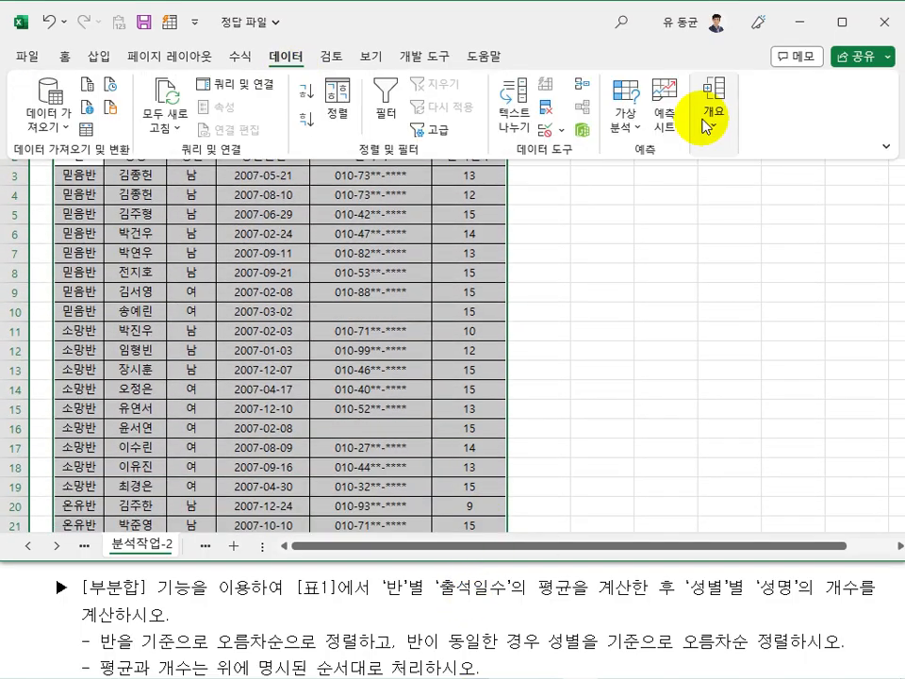
{"action": "left_click", "coordinate": [705, 115]}
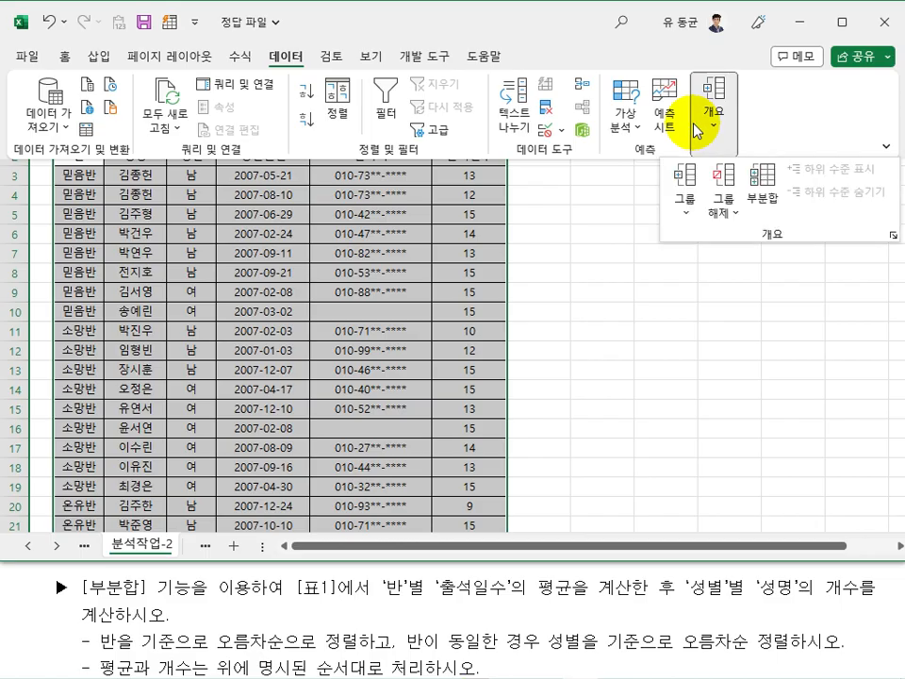
{"action": "left_click", "coordinate": [759, 185]}
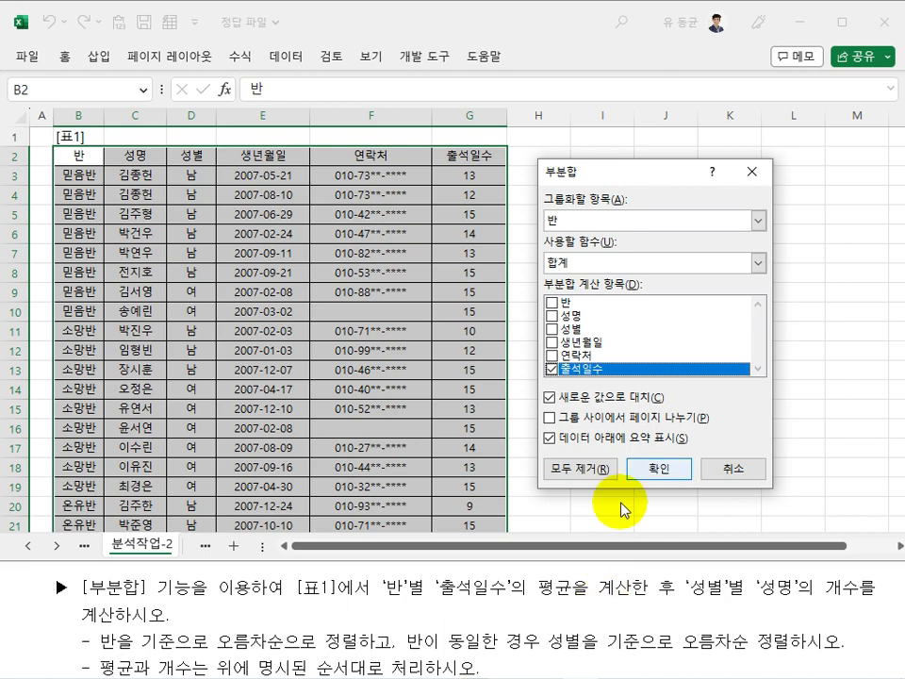
{"action": "left_click", "coordinate": [758, 263]}
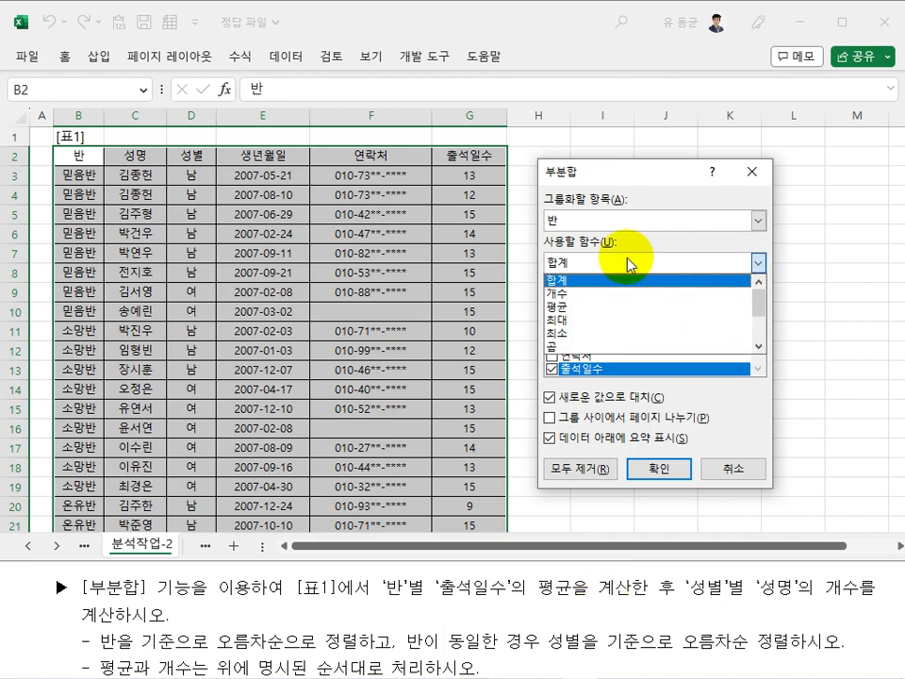
{"action": "left_click", "coordinate": [582, 308]}
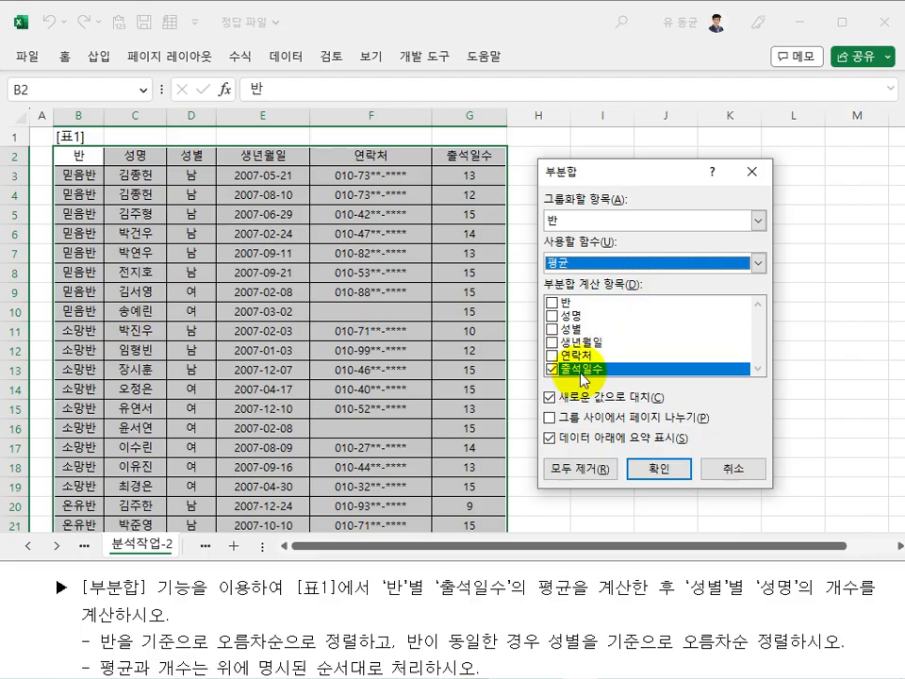
{"action": "left_click", "coordinate": [659, 468]}
- Examine the 믿음반 평균 row and the formula behind its 출석일수 average
{"action": "left_click", "coordinate": [281, 388]}
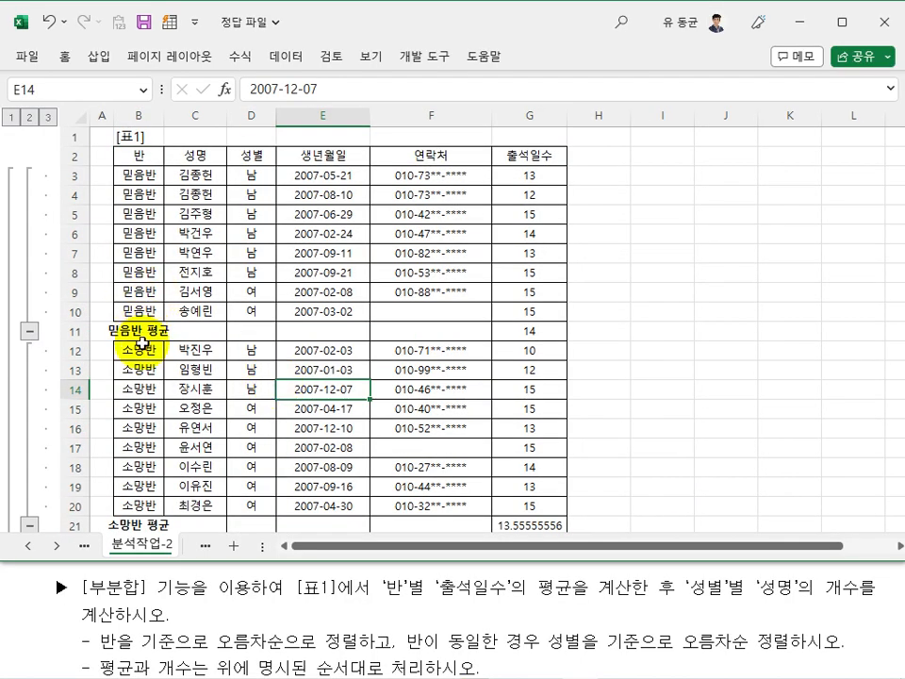
{"action": "left_click", "coordinate": [529, 329]}
{"action": "scroll", "coordinate": [431, 445], "scroll_direction": "down", "scroll_amount": 1}
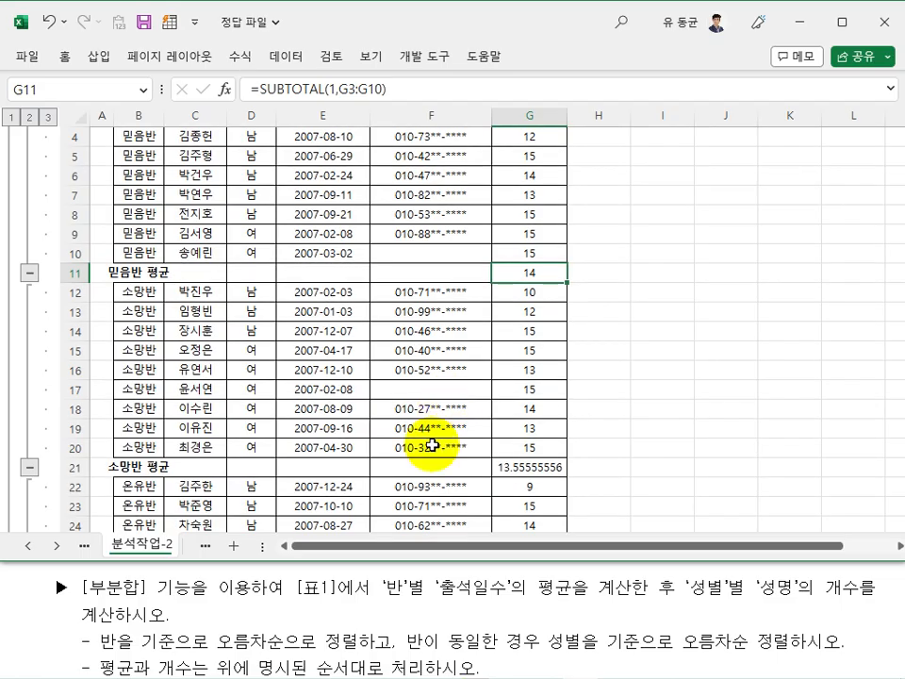
{"action": "scroll", "coordinate": [431, 445], "scroll_direction": "up", "scroll_amount": 1}
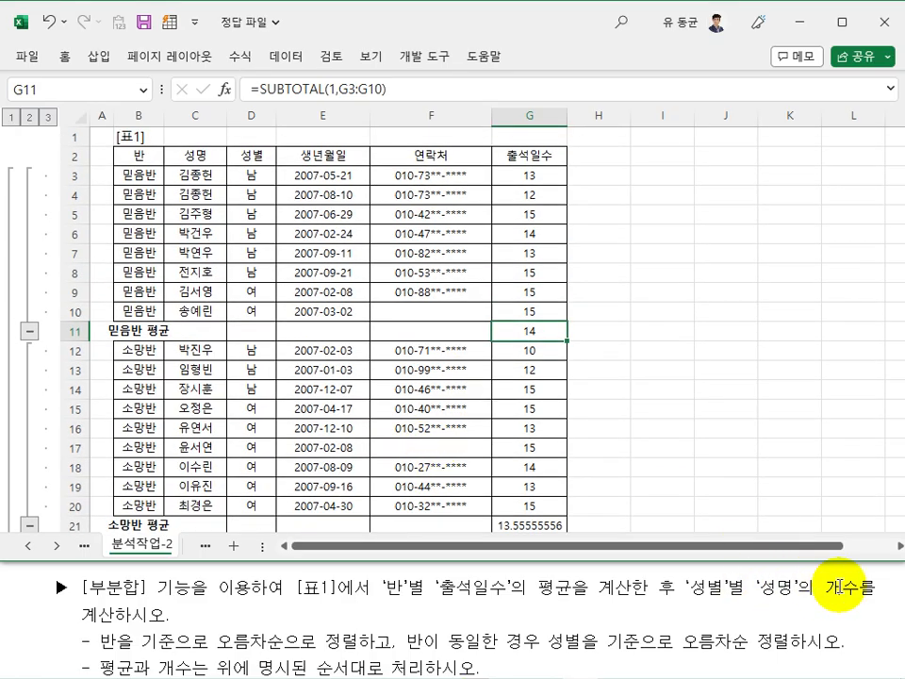
{"action": "key", "text": "Up"}
{"action": "key", "text": "Up"}
- Set up a second 부분합 on the whole [표1], including the average rows, grouped by 성별 with the 개수 function
{"action": "left_click_drag", "start_coordinate": [143, 162], "coordinate": [533, 453]}
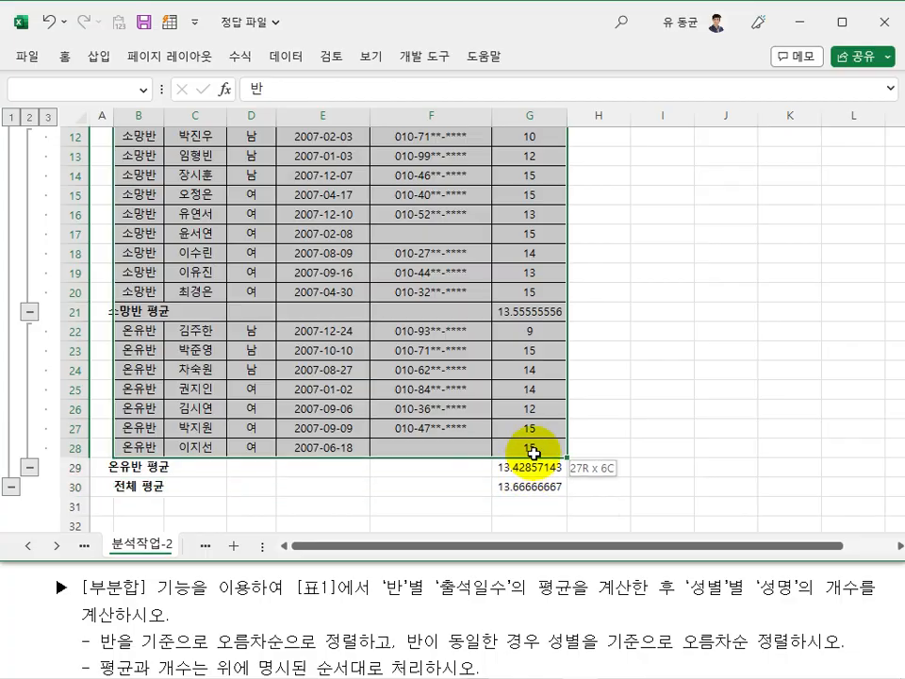
{"action": "left_click_drag", "start_coordinate": [533, 452], "coordinate": [528, 487]}
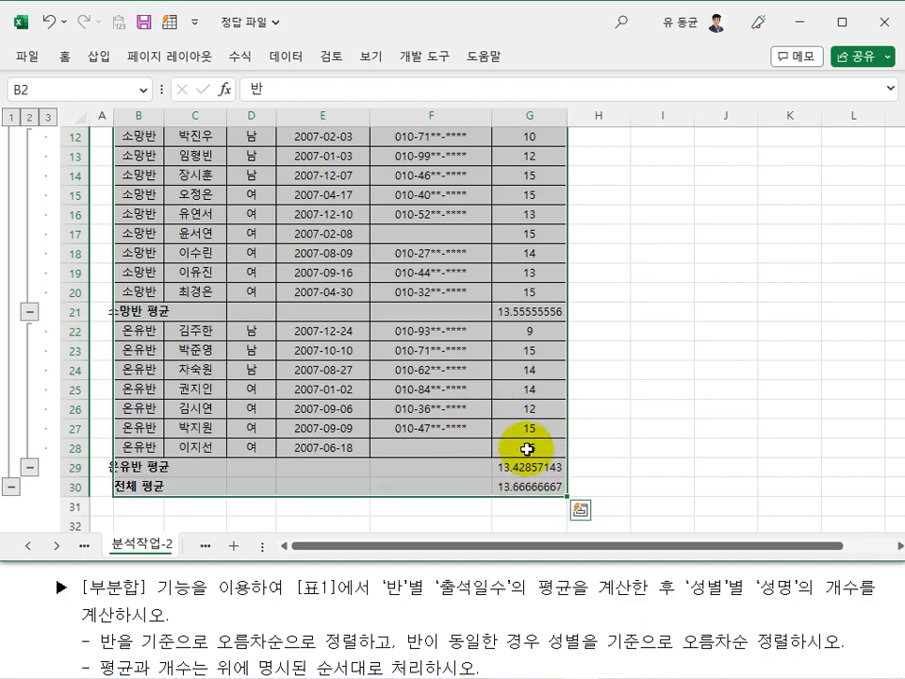
{"action": "scroll", "coordinate": [527, 449], "scroll_direction": "up", "scroll_amount": 4}
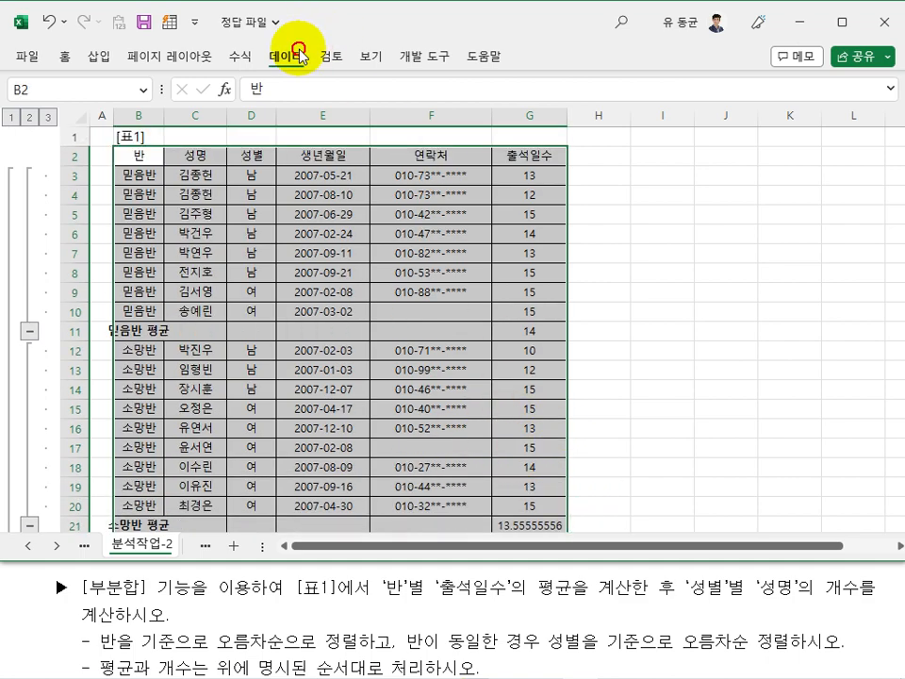
{"action": "left_click", "coordinate": [300, 55]}
{"action": "left_click", "coordinate": [712, 115]}
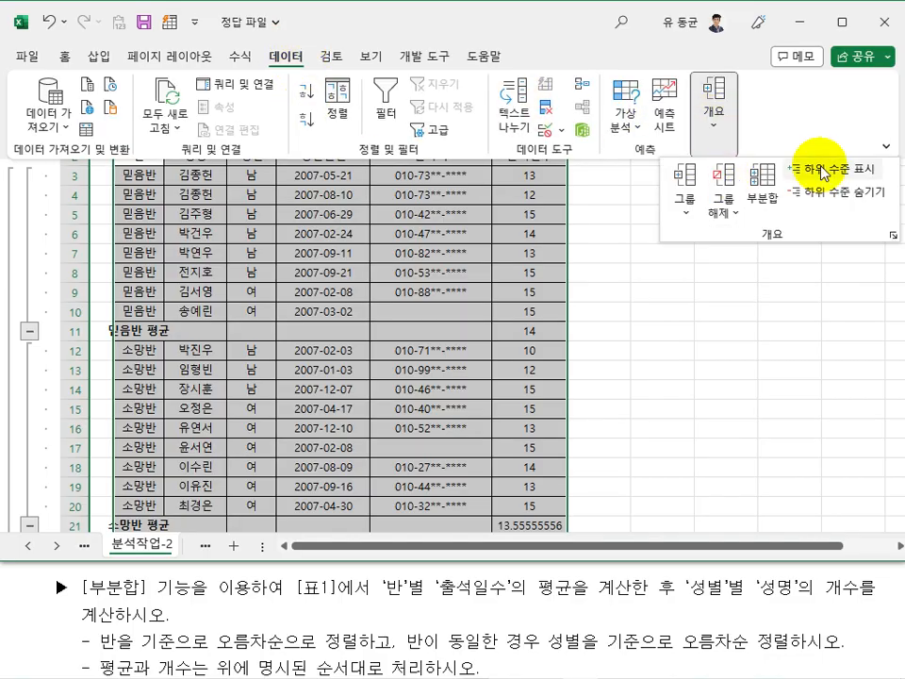
{"action": "left_click", "coordinate": [761, 179]}
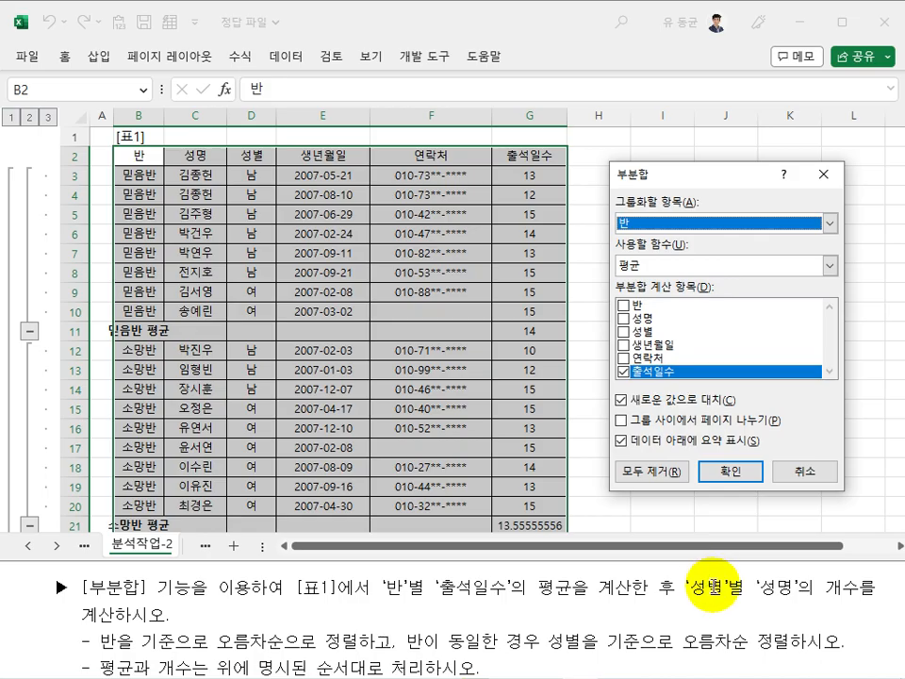
{"action": "left_click", "coordinate": [723, 225]}
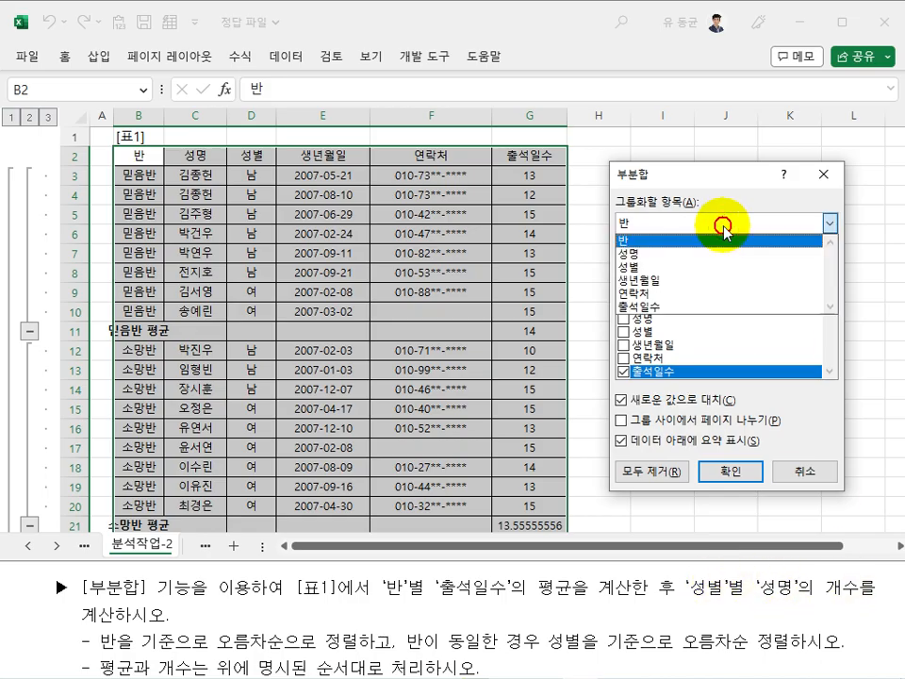
{"action": "left_click", "coordinate": [623, 266]}
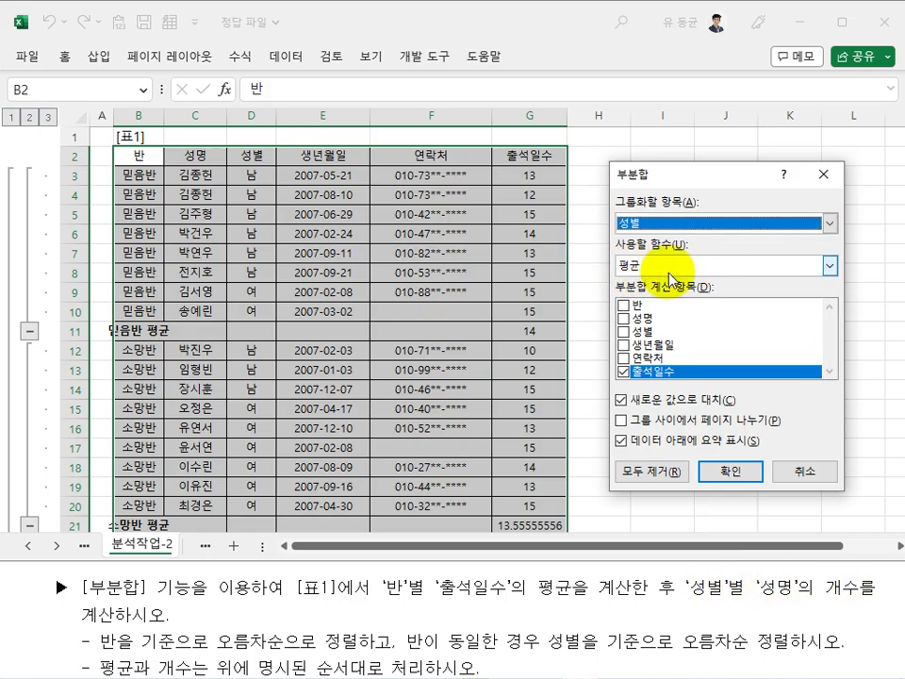
{"action": "left_click", "coordinate": [669, 272]}
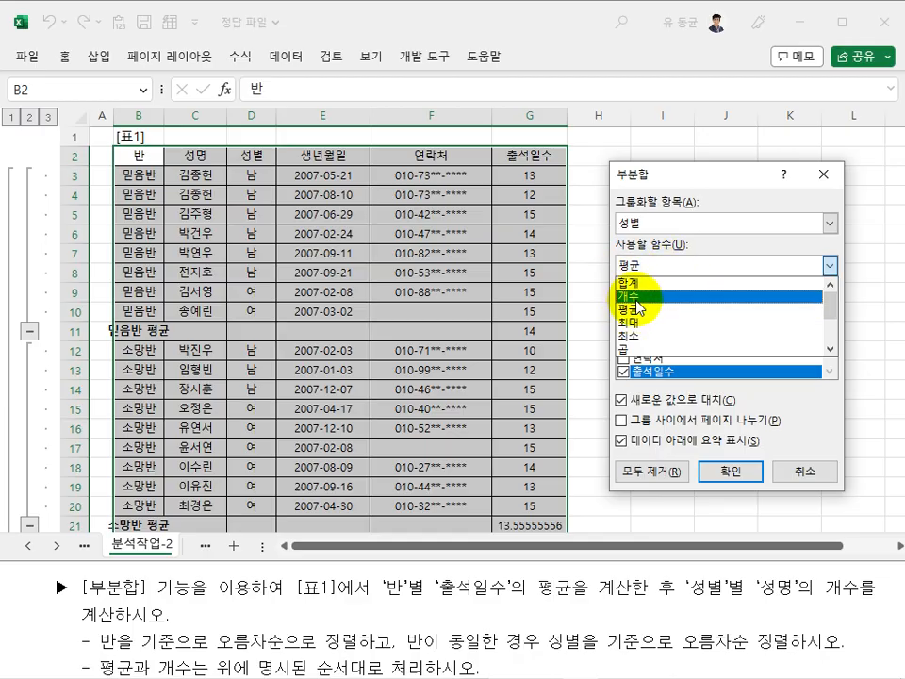
{"action": "left_click", "coordinate": [636, 297]}
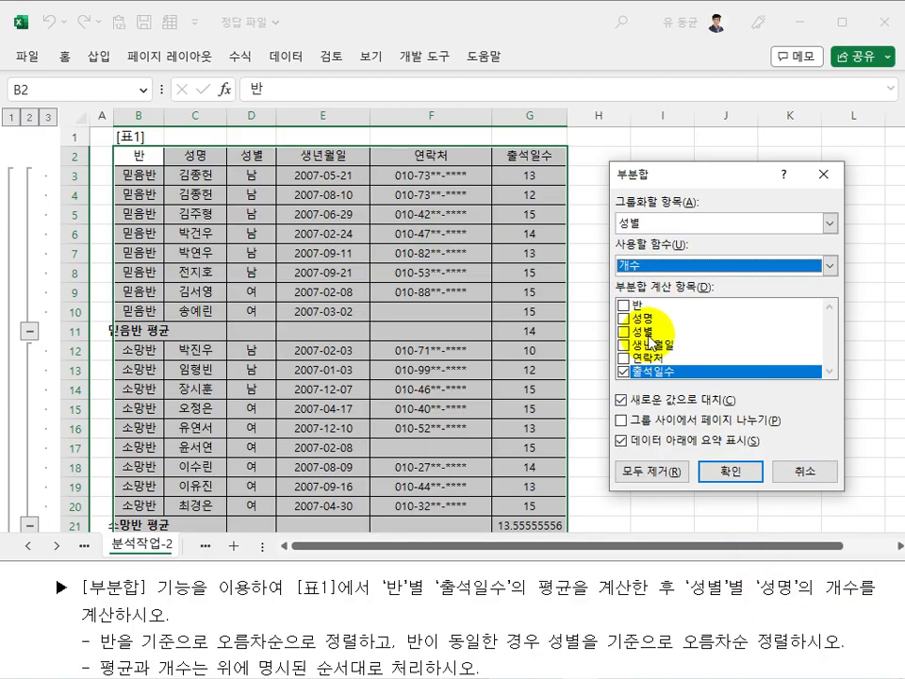
- Count only 성명 instead of 출석일수, turn off 새로운 값으로 대치 to keep the averages, and apply the 부분합
{"action": "left_click", "coordinate": [623, 318]}
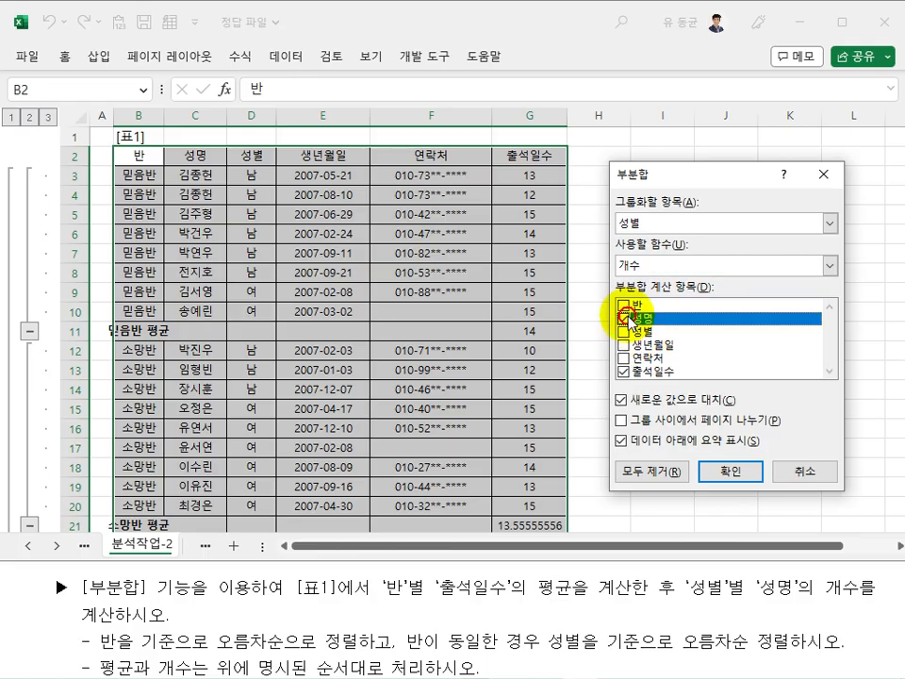
{"action": "left_click", "coordinate": [623, 372]}
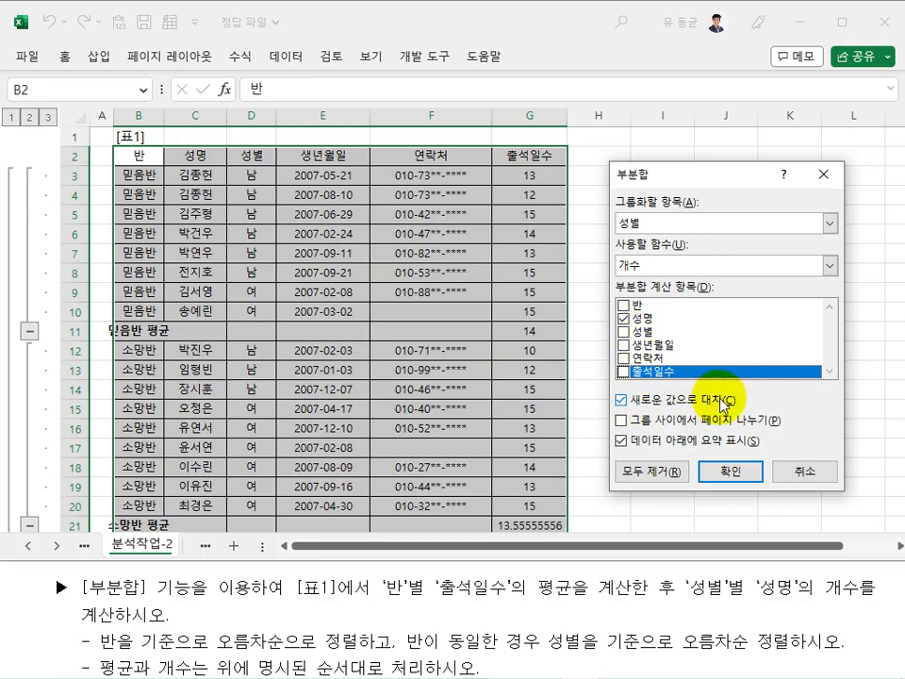
{"action": "left_click", "coordinate": [622, 399]}
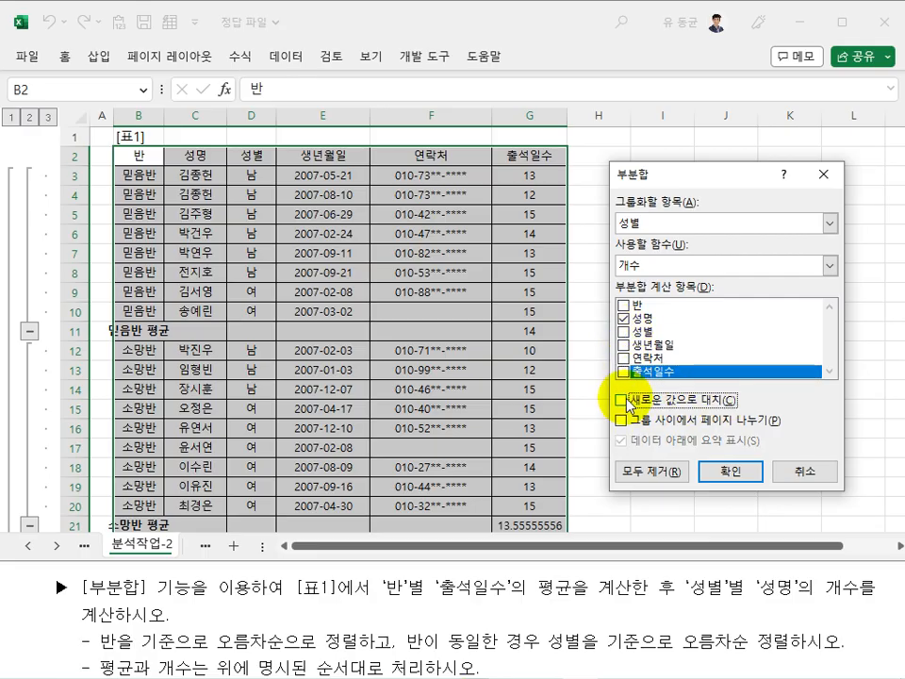
{"action": "left_click", "coordinate": [630, 405]}
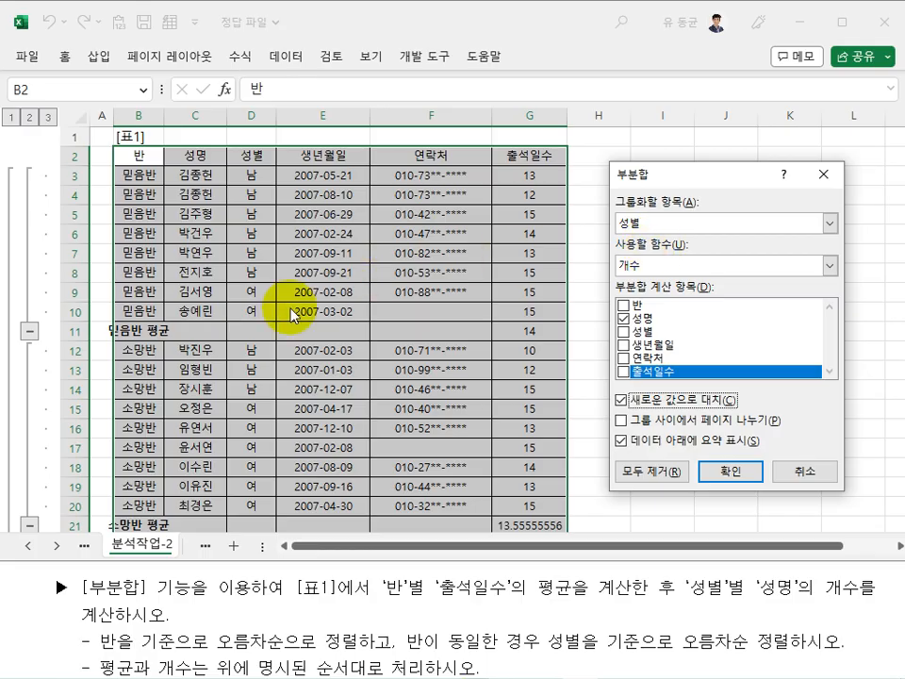
{"action": "left_click", "coordinate": [638, 406]}
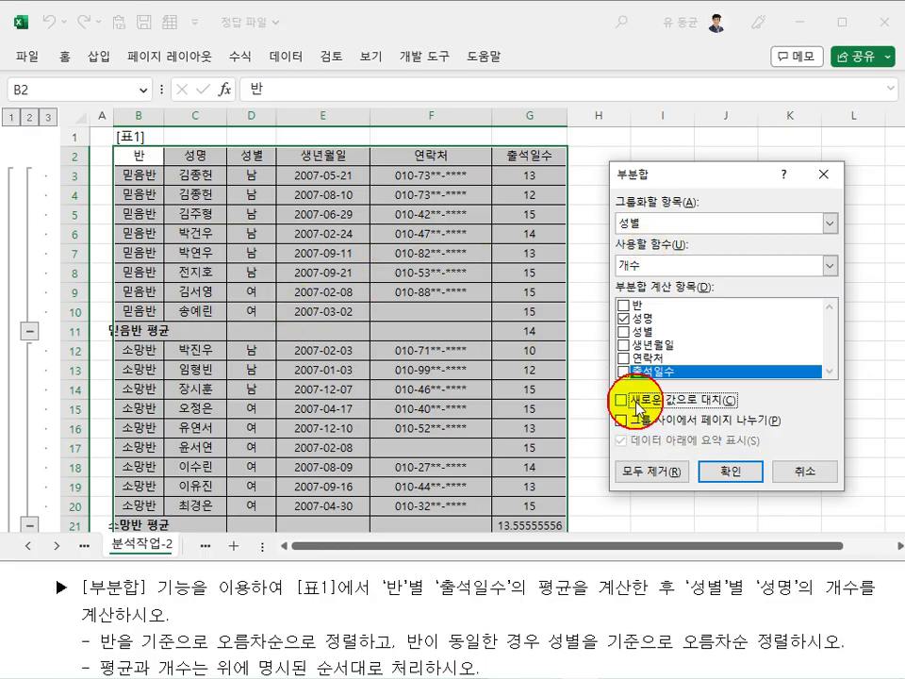
{"action": "left_click", "coordinate": [740, 471]}
- Examine the 성별 count rows, the 반 average rows and the 전체 개수 and 전체 평균 rows of [표1]
{"action": "left_click", "coordinate": [382, 330]}
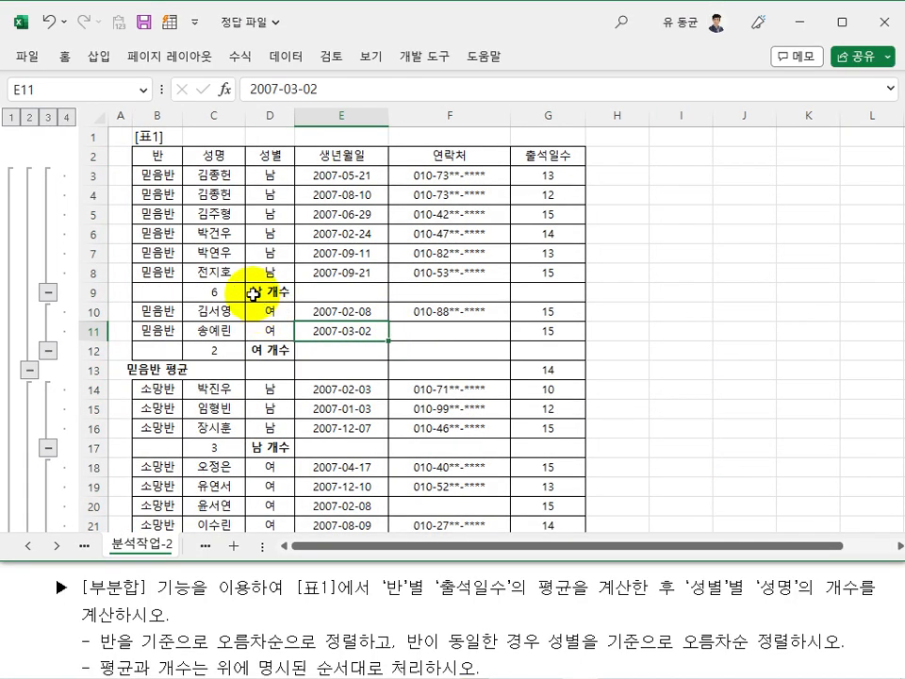
{"action": "left_click_drag", "start_coordinate": [264, 292], "coordinate": [234, 292]}
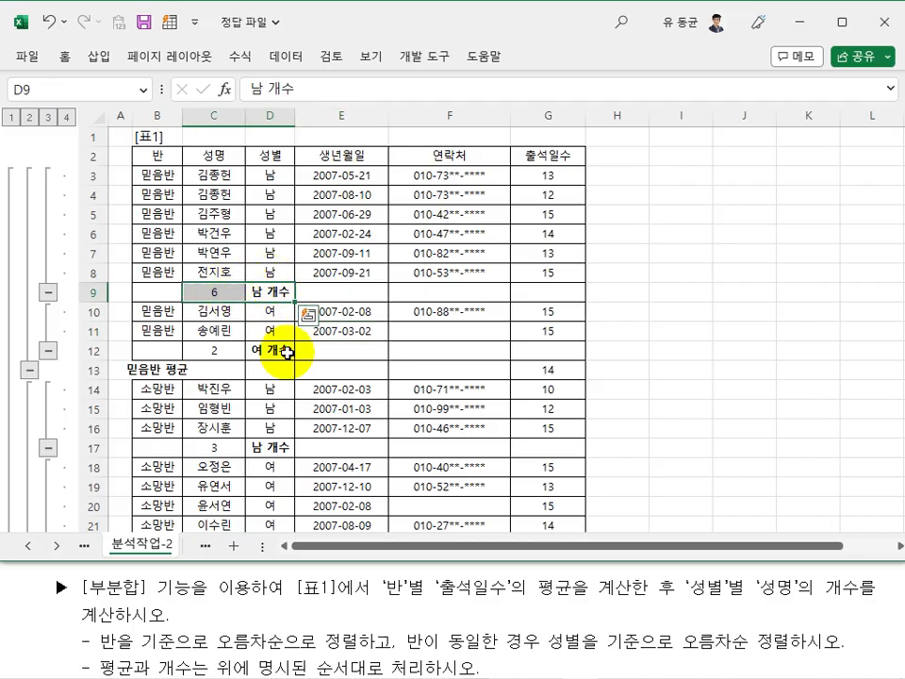
{"action": "left_click_drag", "start_coordinate": [286, 352], "coordinate": [241, 352]}
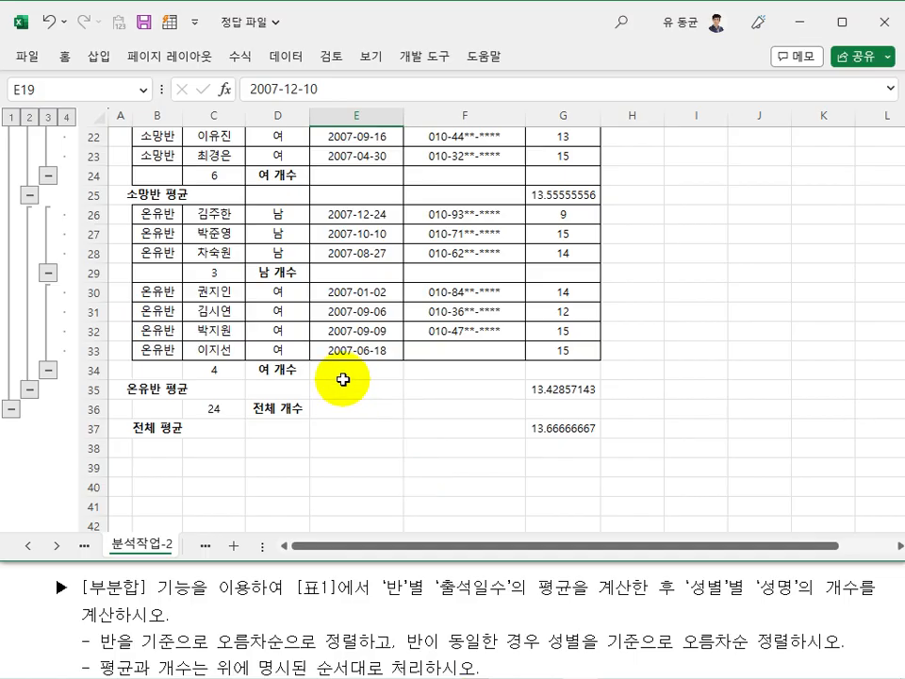
{"action": "left_click", "coordinate": [361, 326]}
{"action": "left_click_drag", "start_coordinate": [170, 371], "coordinate": [563, 429]}
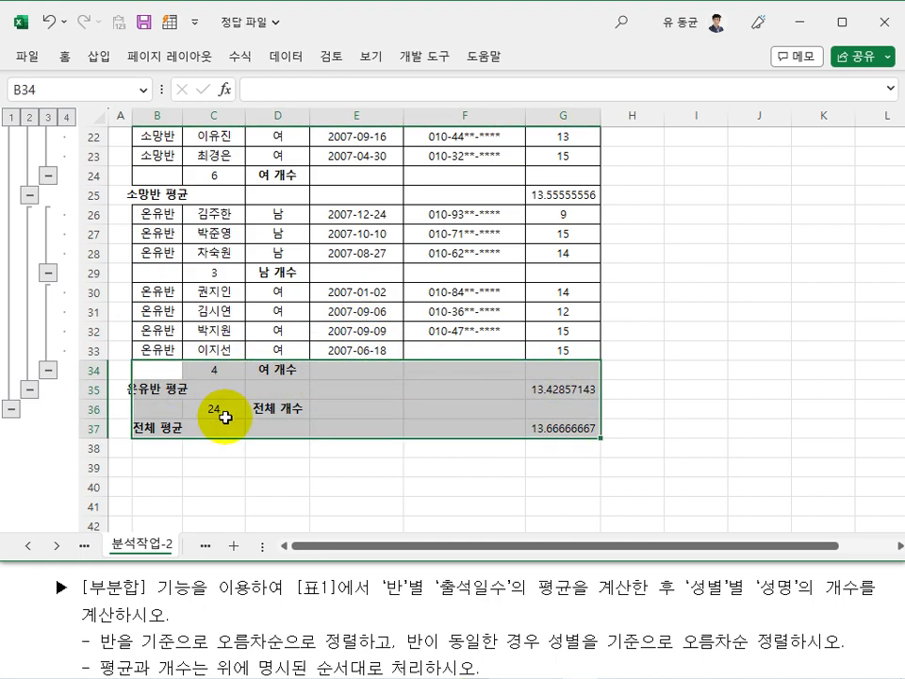
{"action": "left_click", "coordinate": [406, 313]}
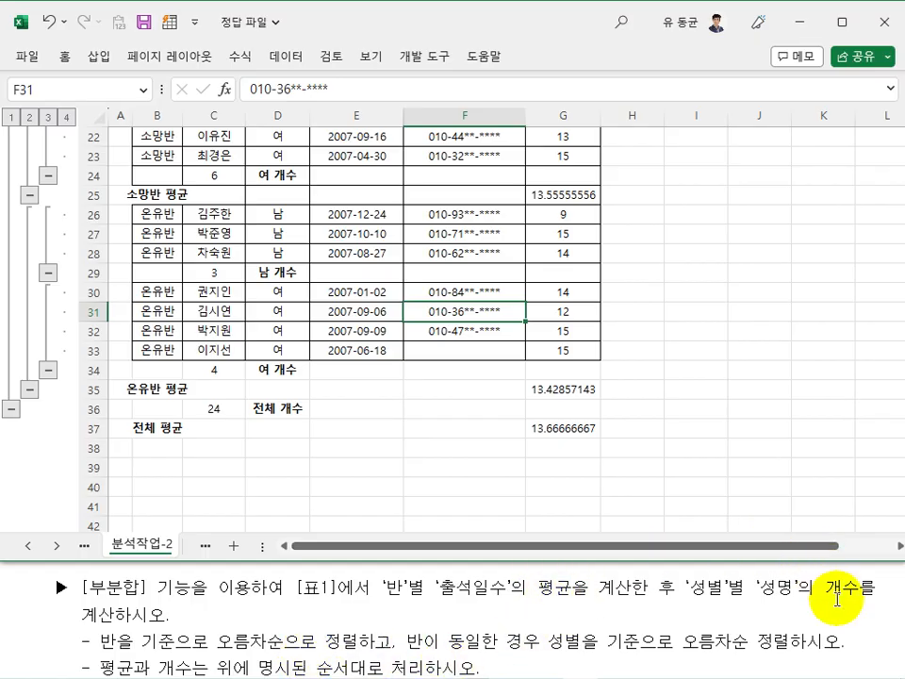
{"action": "left_click", "coordinate": [396, 449]}
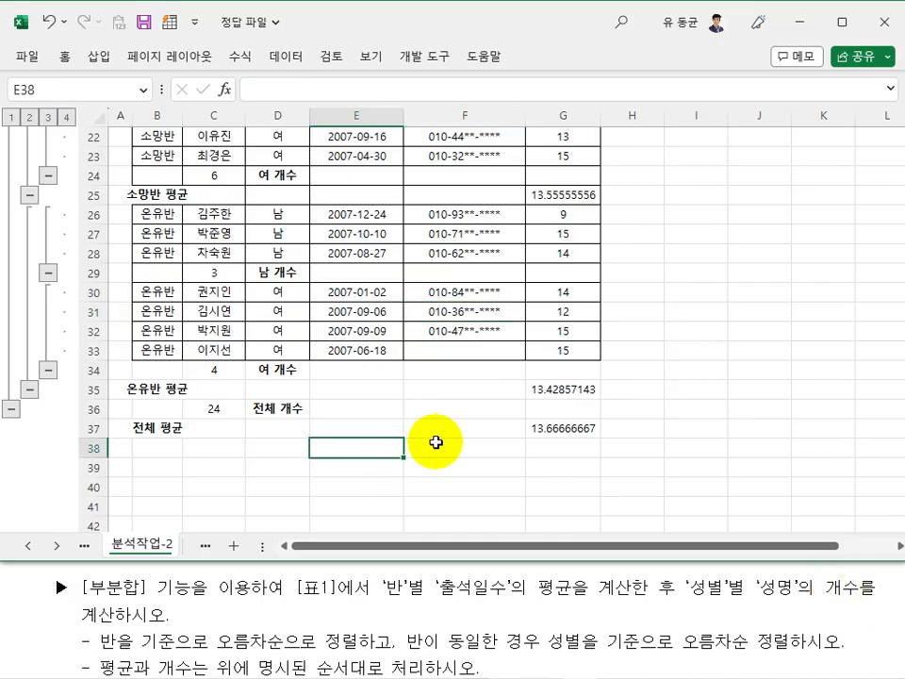
{"action": "scroll", "coordinate": [435, 442], "scroll_direction": "up", "scroll_amount": 7}
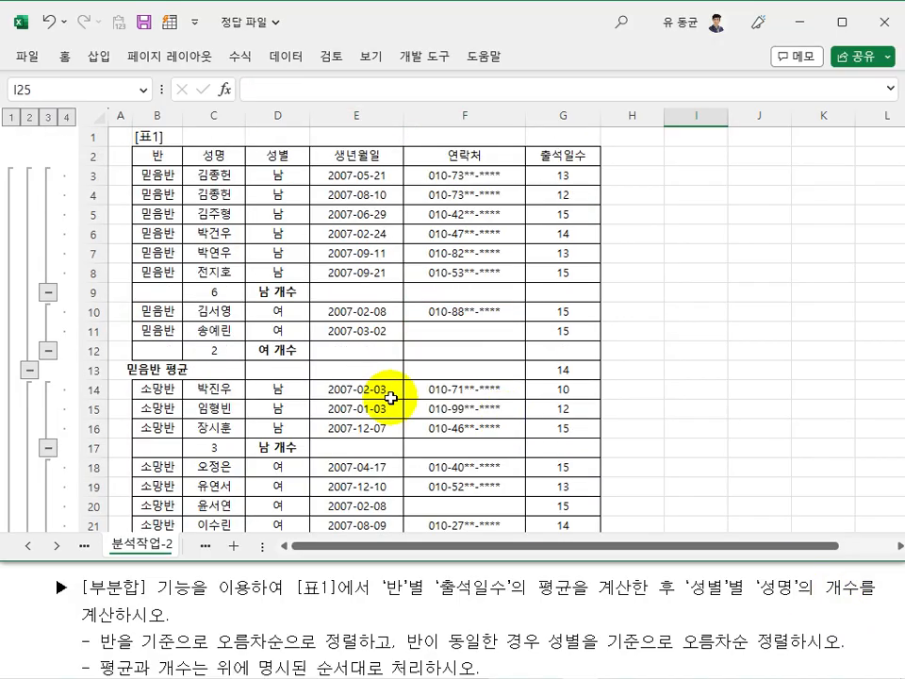
{"action": "left_click", "coordinate": [359, 308]}
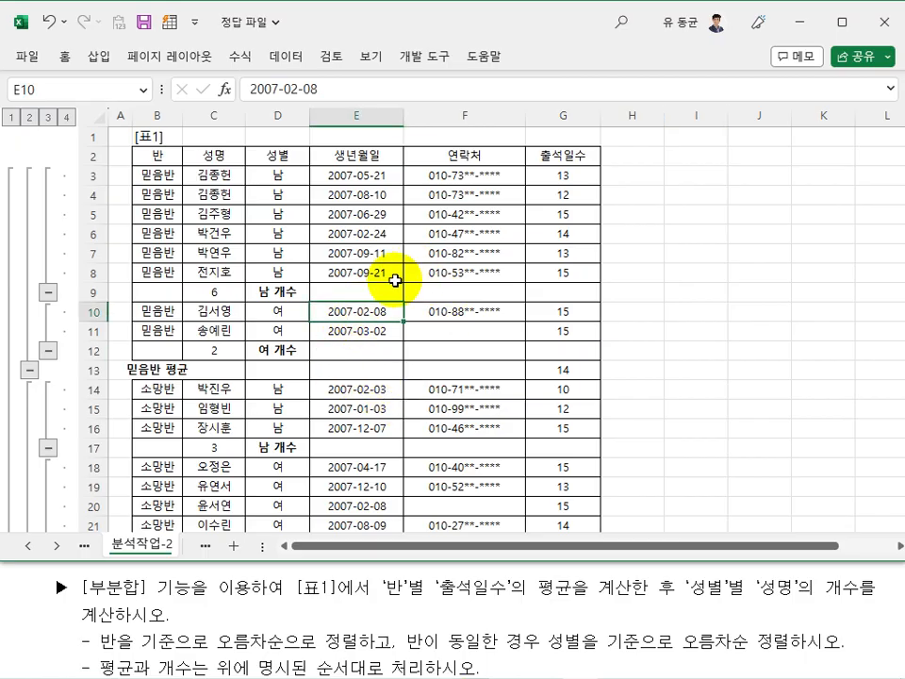
- Review the 부분합 settings and the 모두 제거 option for [표1], leaving them without applying anything
{"action": "left_click", "coordinate": [290, 58]}
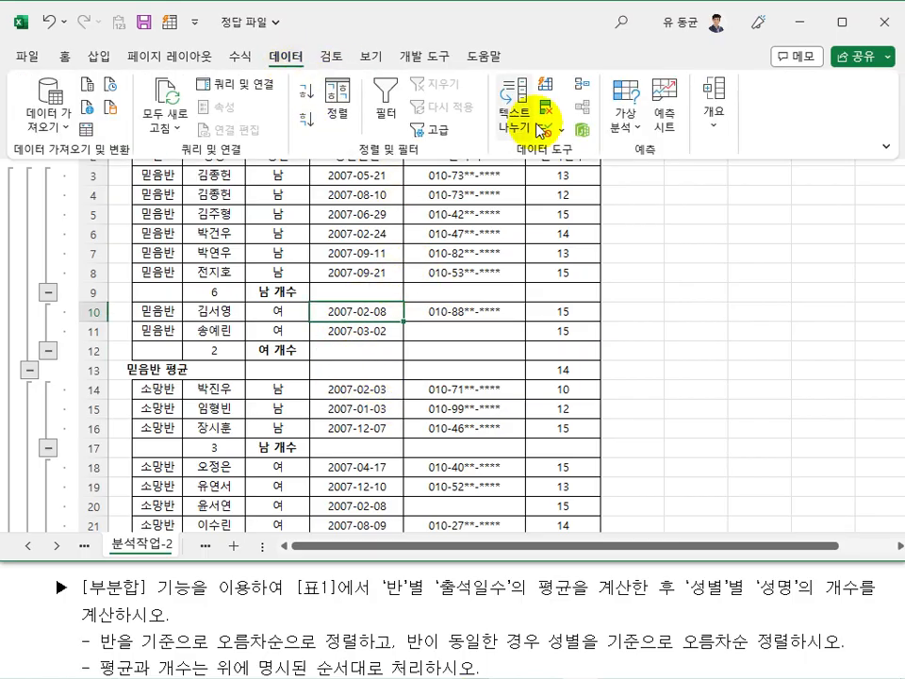
{"action": "left_click", "coordinate": [711, 97]}
{"action": "left_click", "coordinate": [769, 200]}
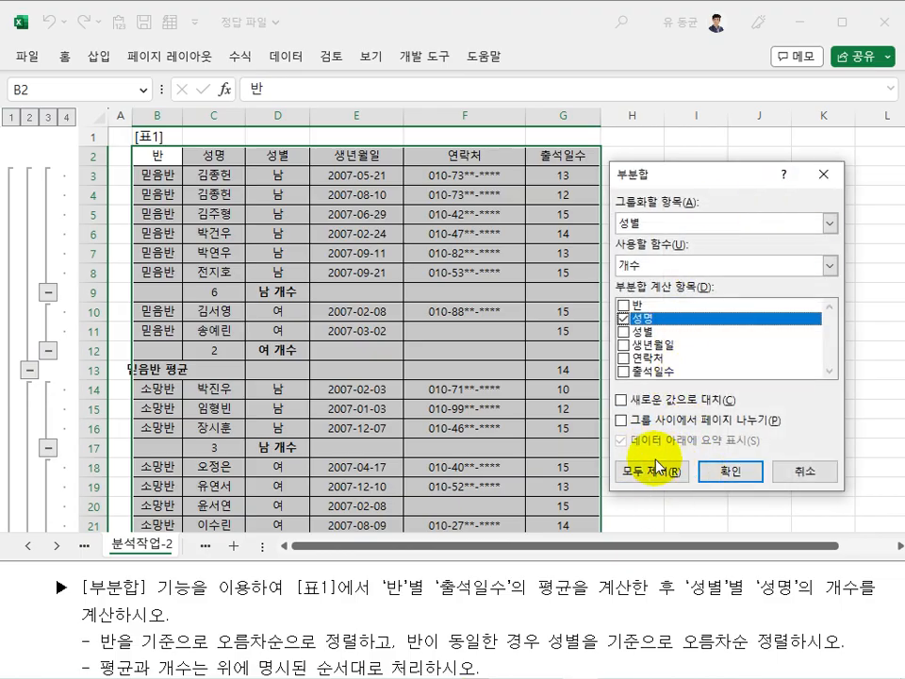
{"action": "left_click", "coordinate": [804, 474]}
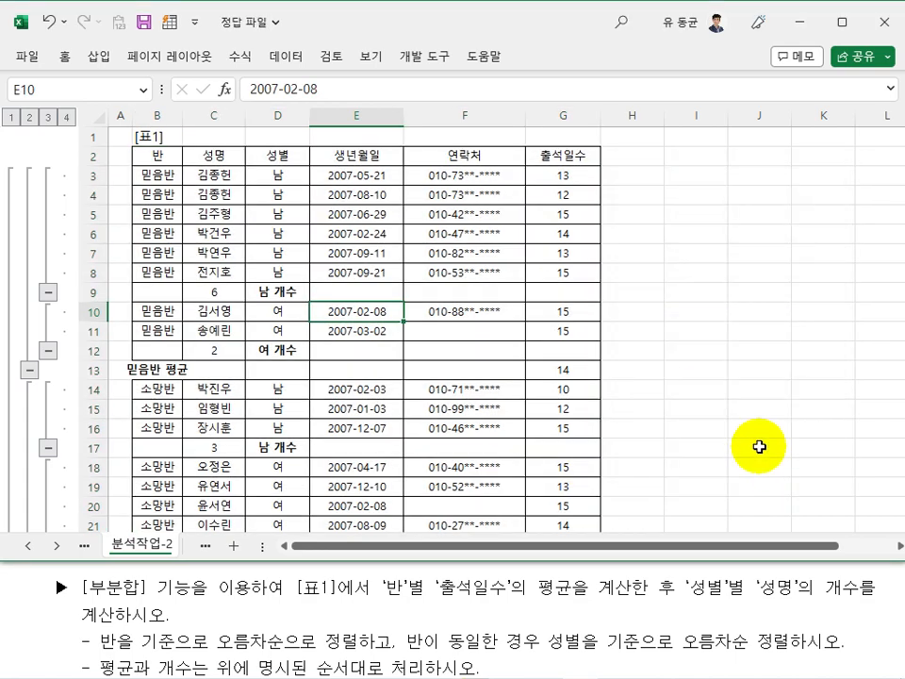
{"action": "left_click", "coordinate": [755, 444]}
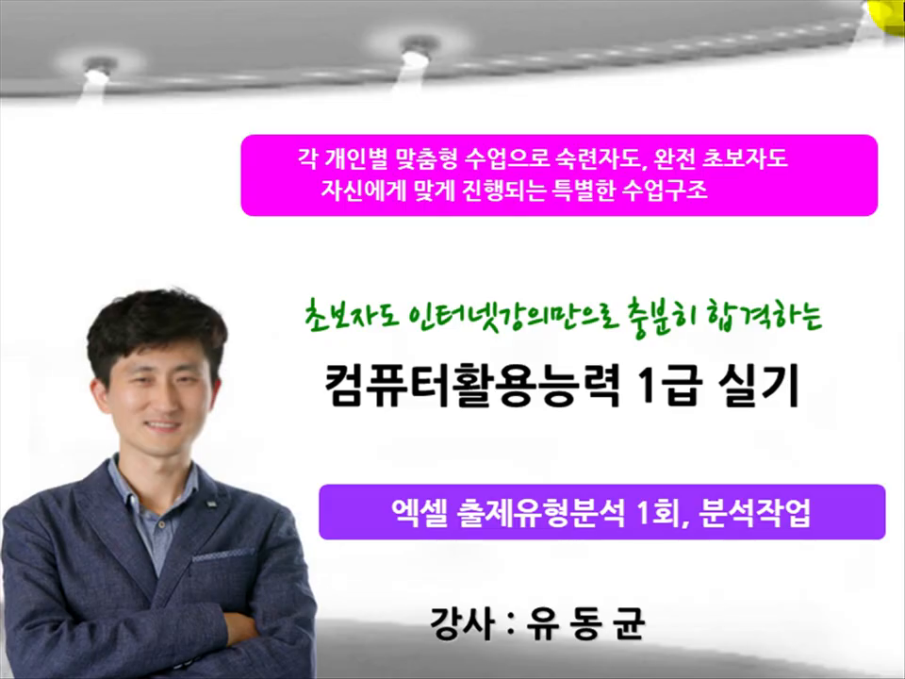